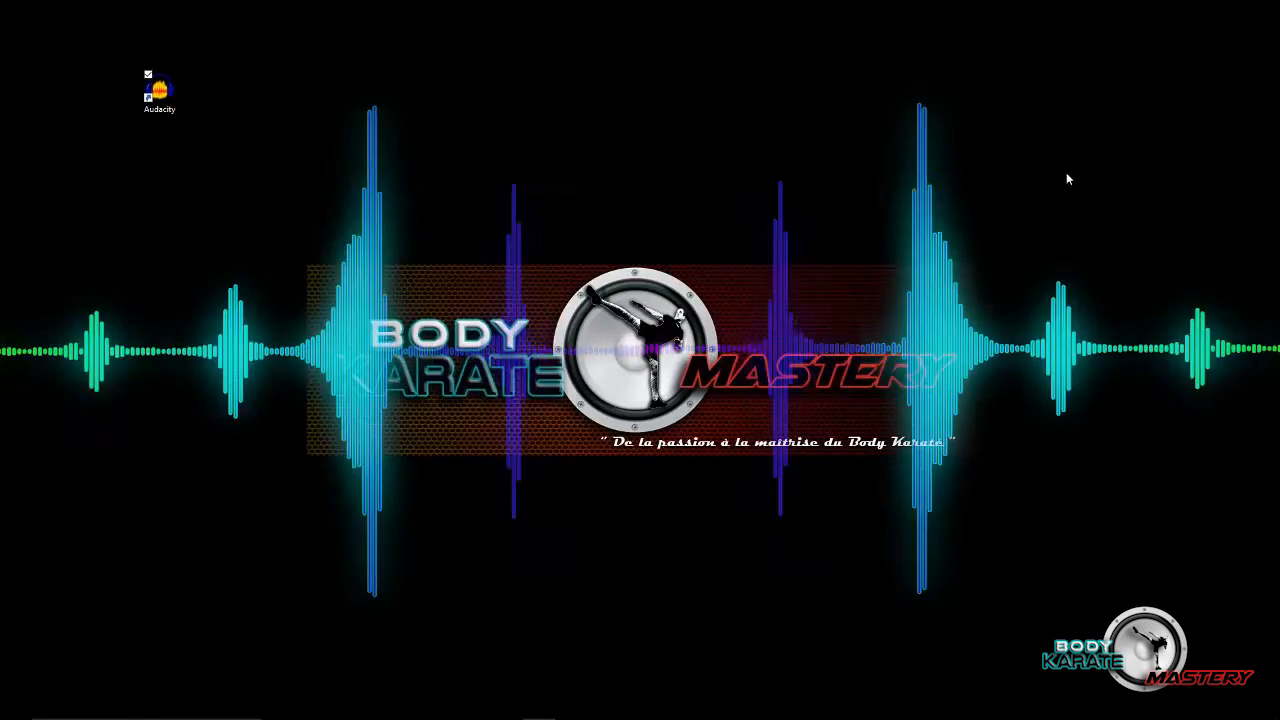
Launch Audacity from the desktop and dismiss its welcome window.
click(160, 100)
double_click(160, 100)
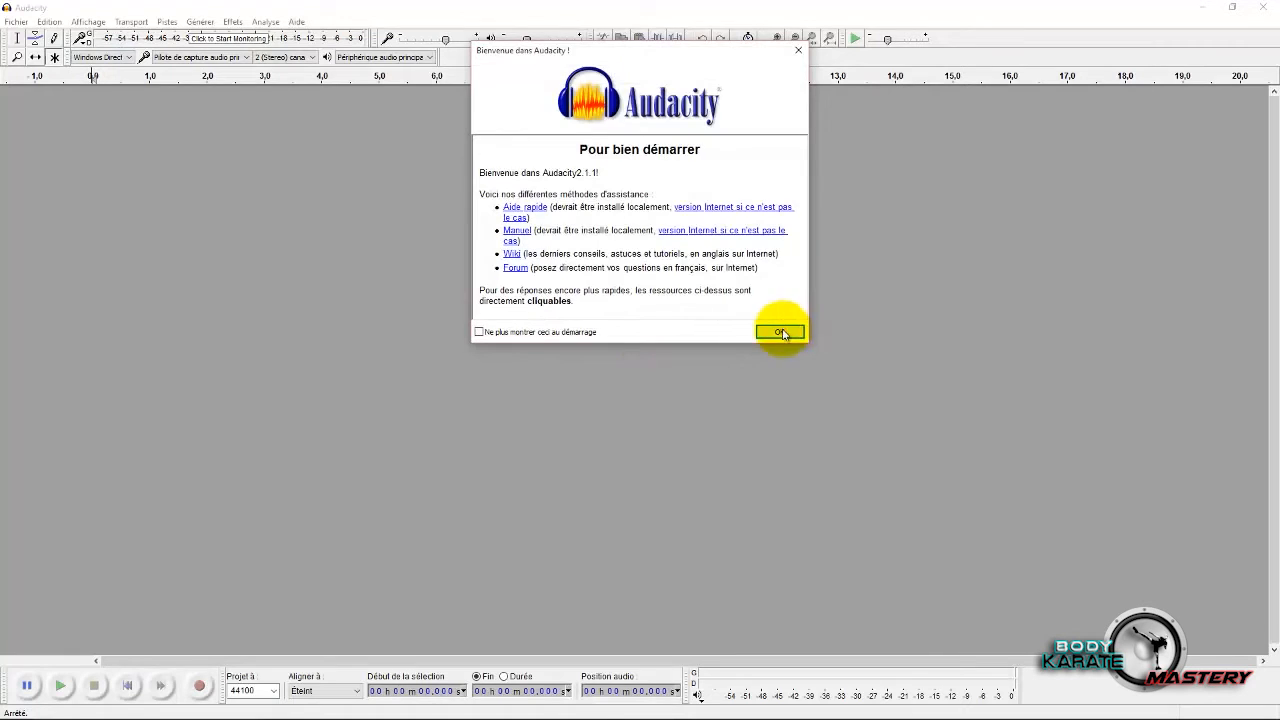
click(781, 332)
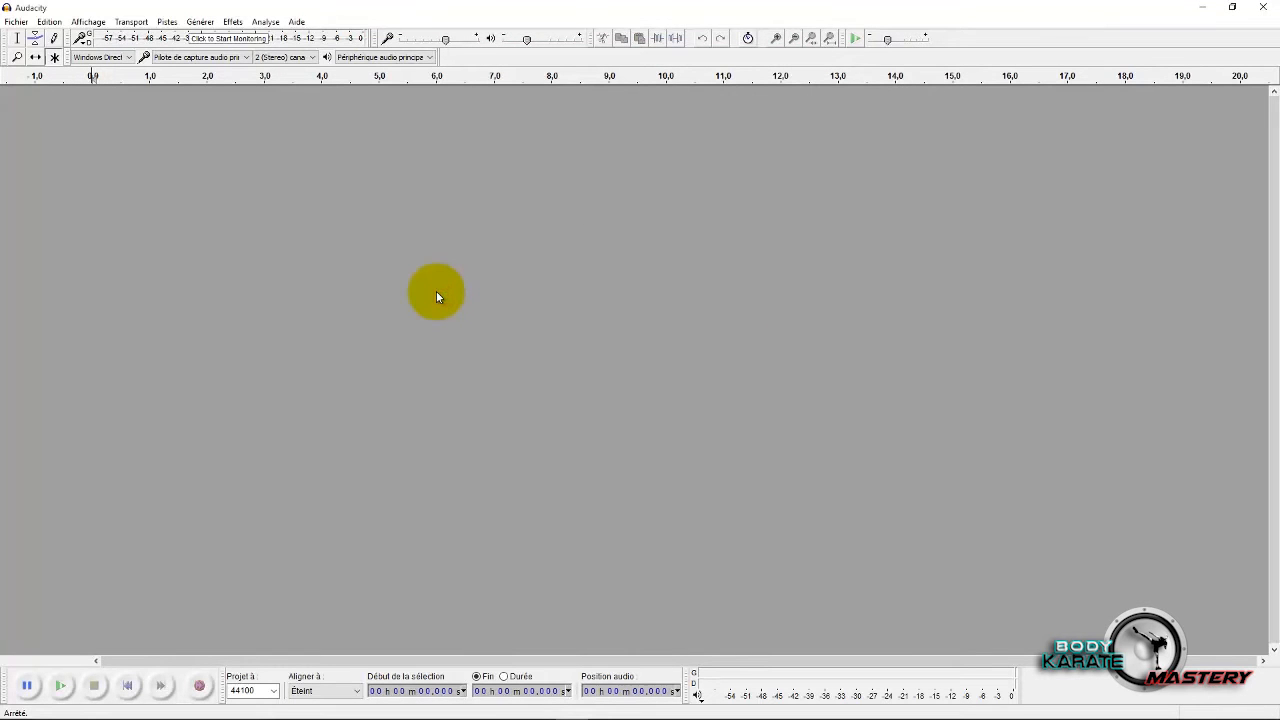
Open BODY ENCHAINEMENT 1.mp3 and BODY ENCHAINEMENT 2.mp3 together as two stacked tracks.
key(ctrl+o)
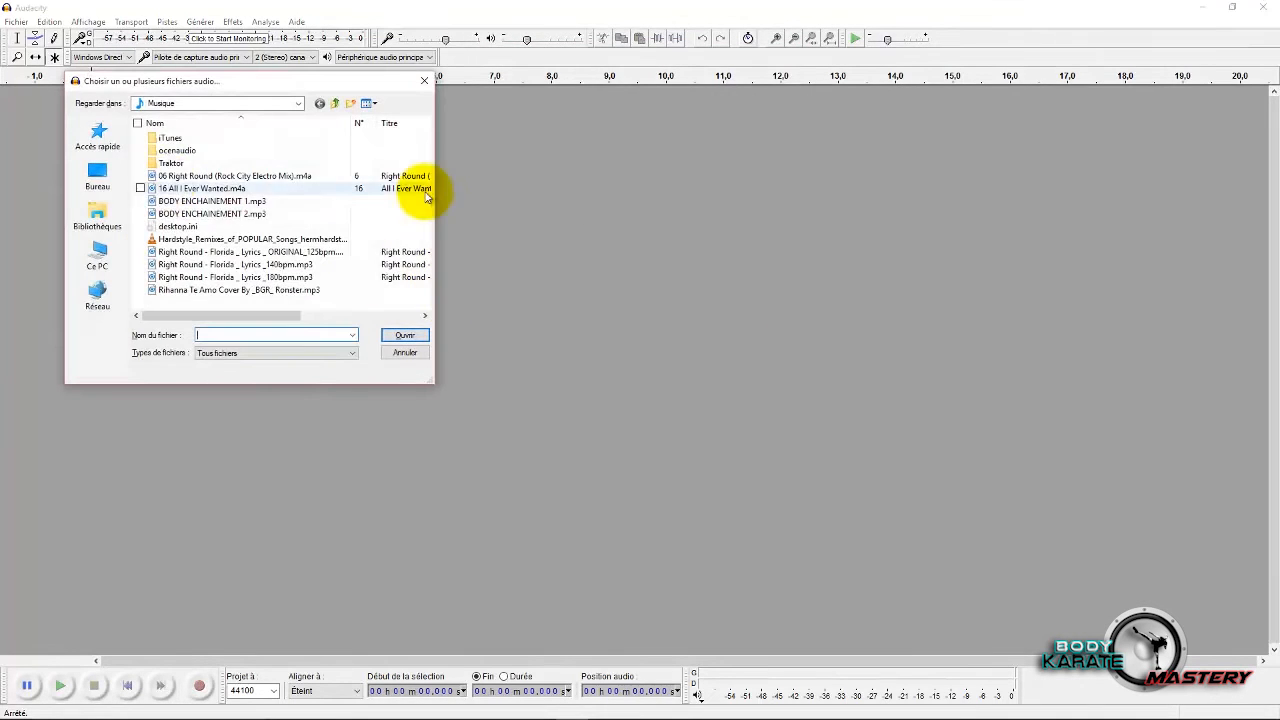
click(204, 202)
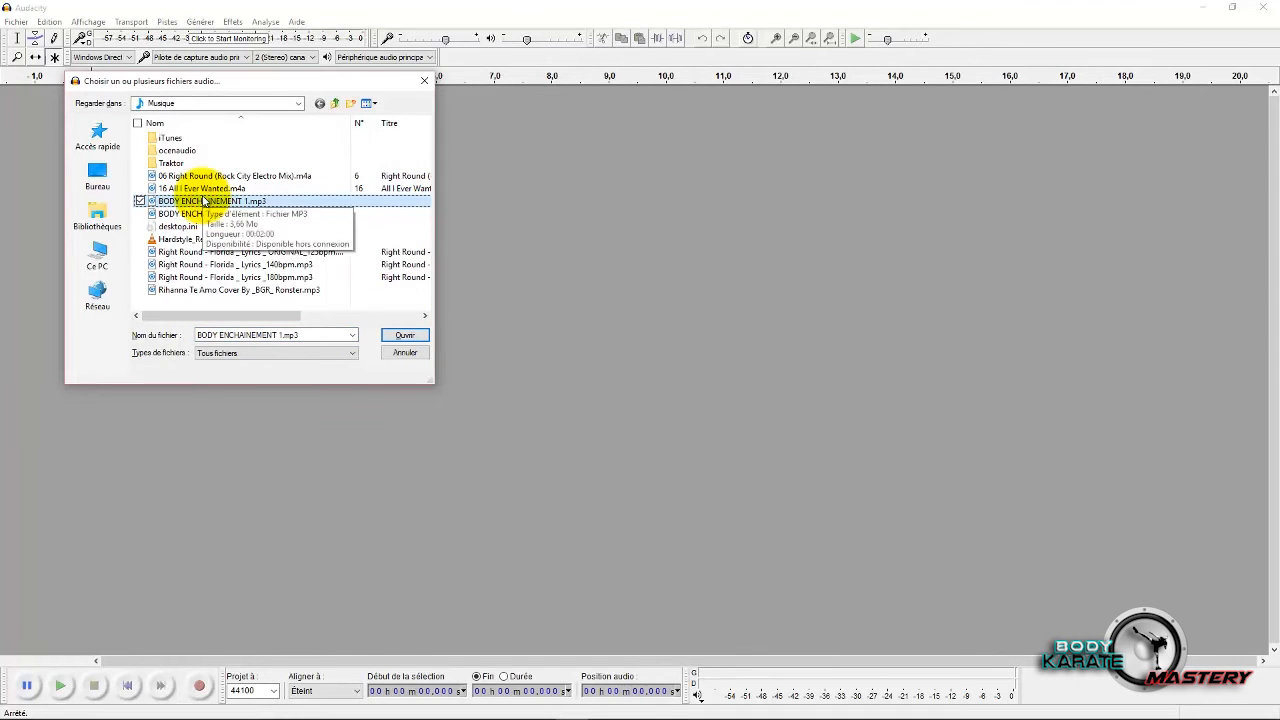
key(shift+Down)
key(Return)
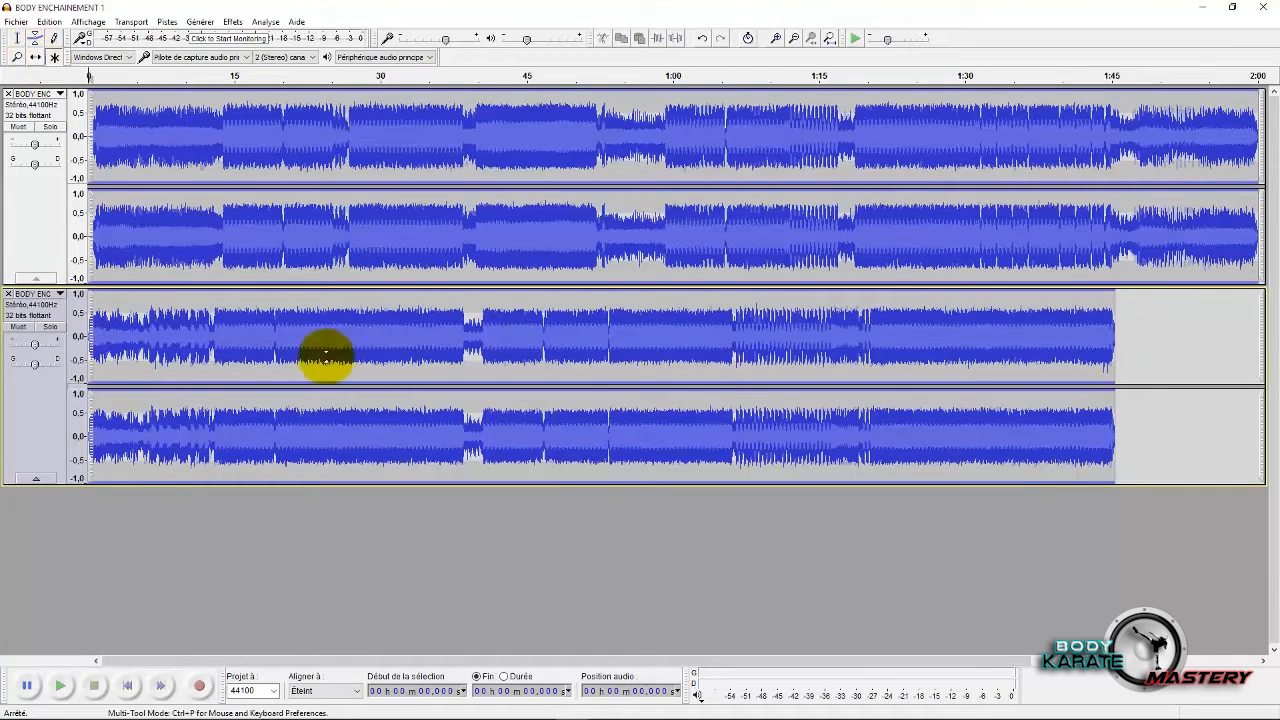
Solo the second track and play it briefly from about 1:18.7 to locate the cut point.
click(50, 327)
click(793, 380)
click(893, 388)
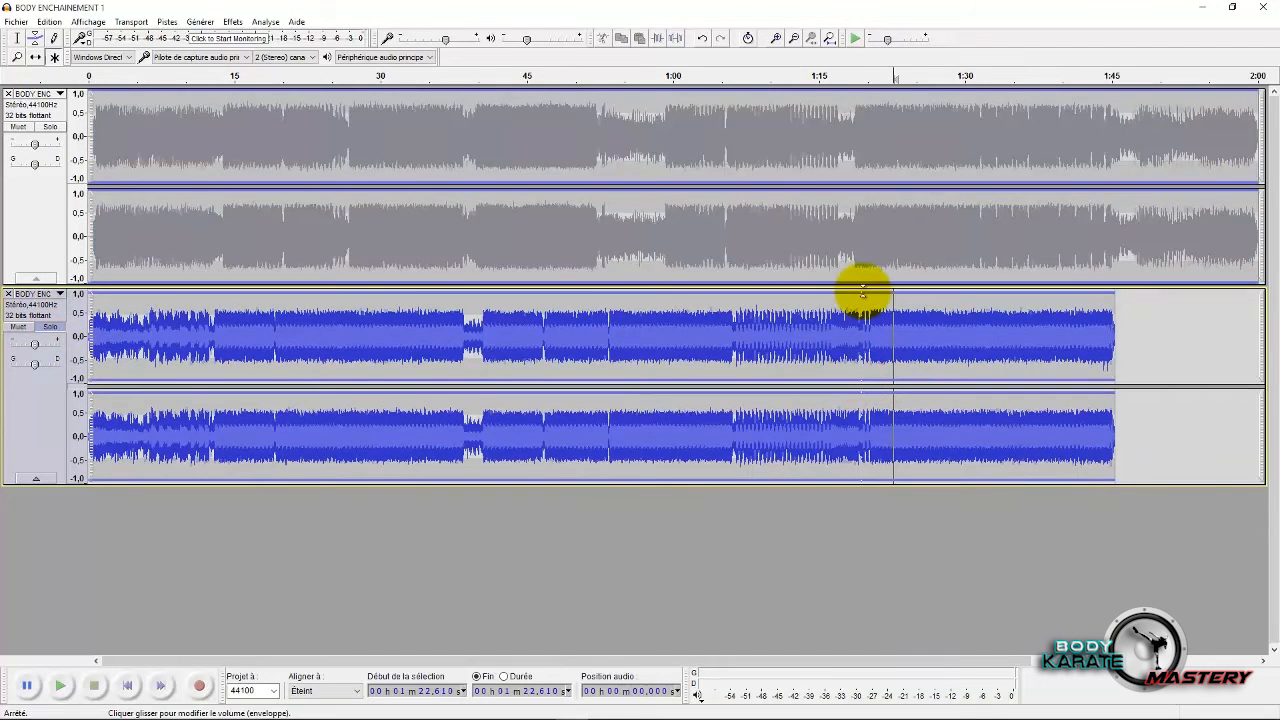
click(854, 347)
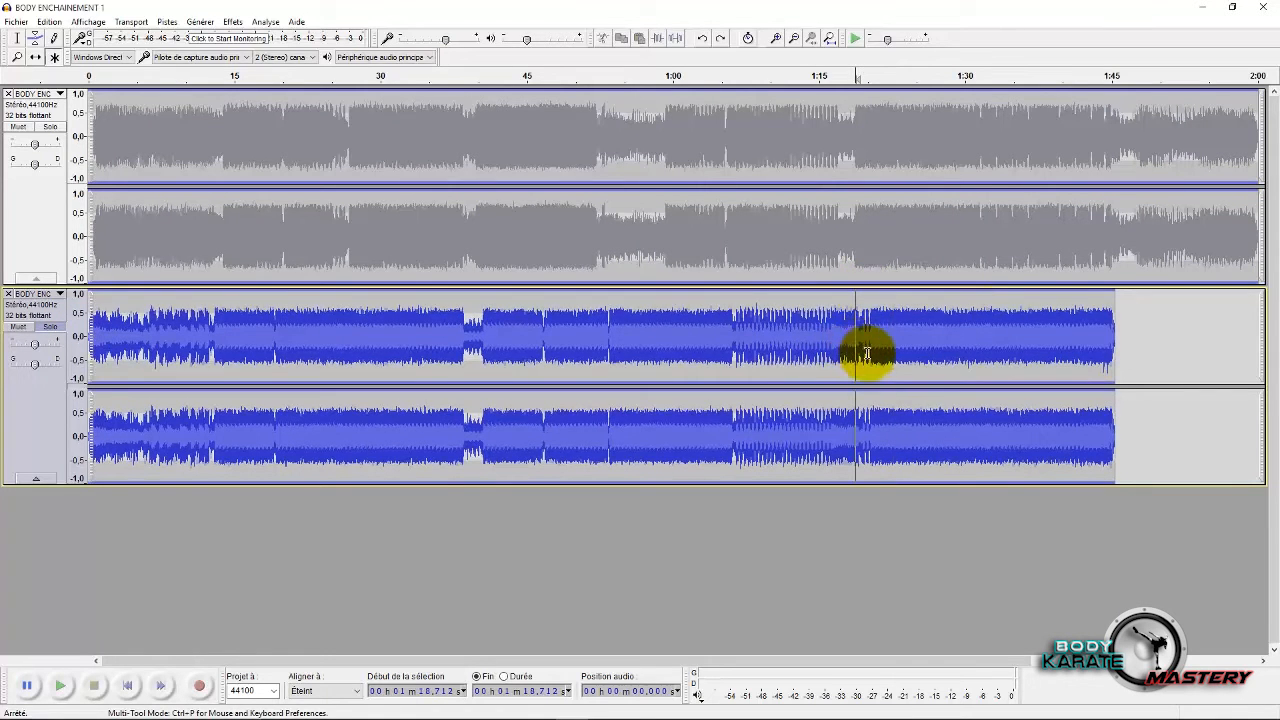
key(space)
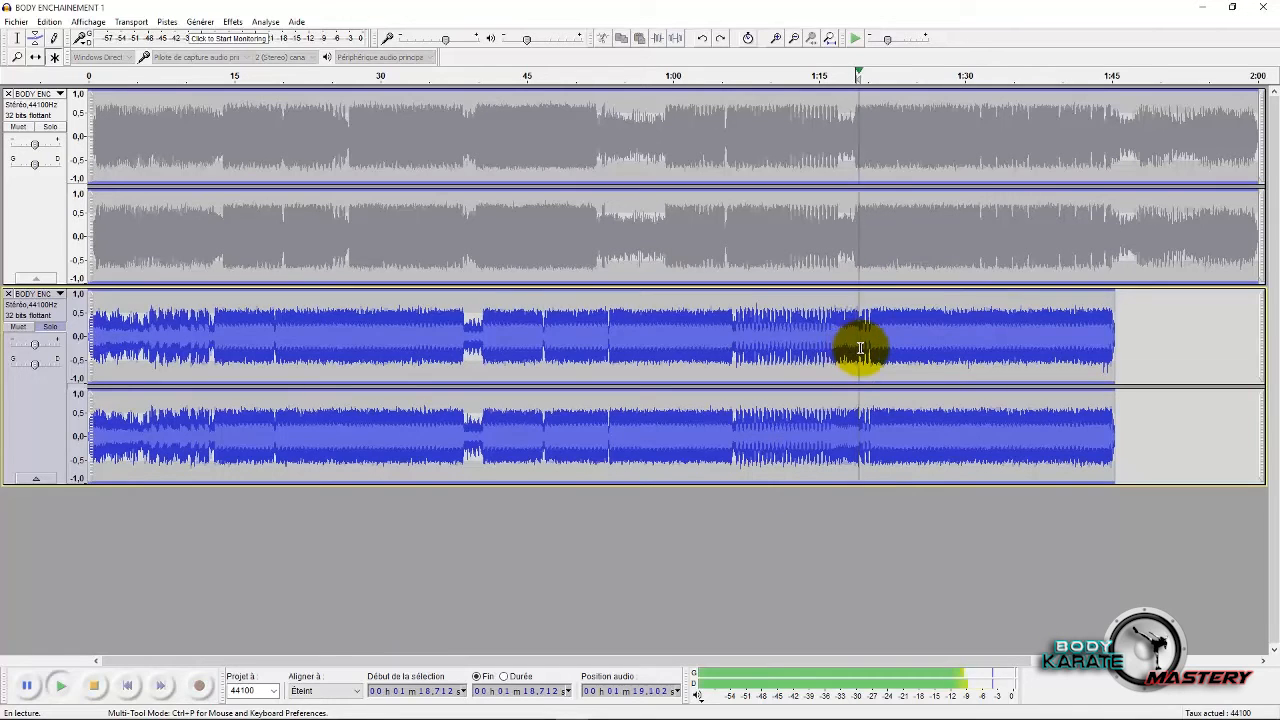
key(x)
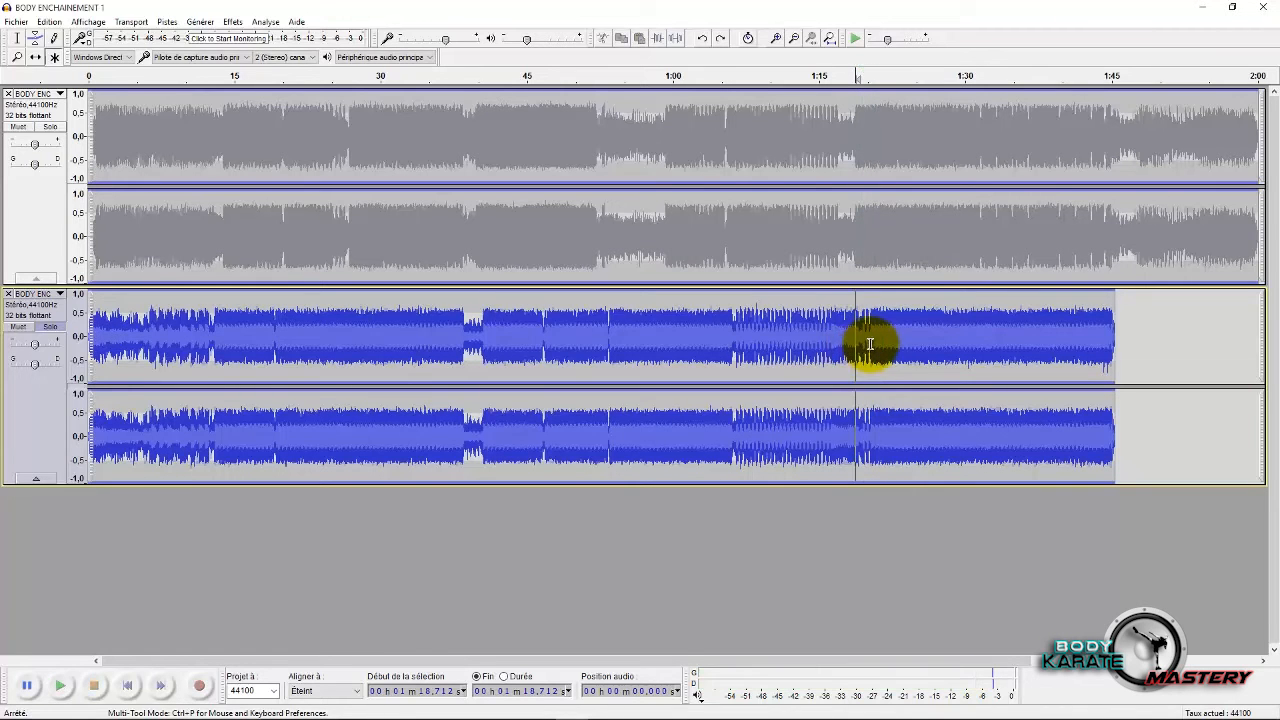
Split the second track at about 1:20.08 and shift its trailing clip about 5 seconds later.
click(856, 348)
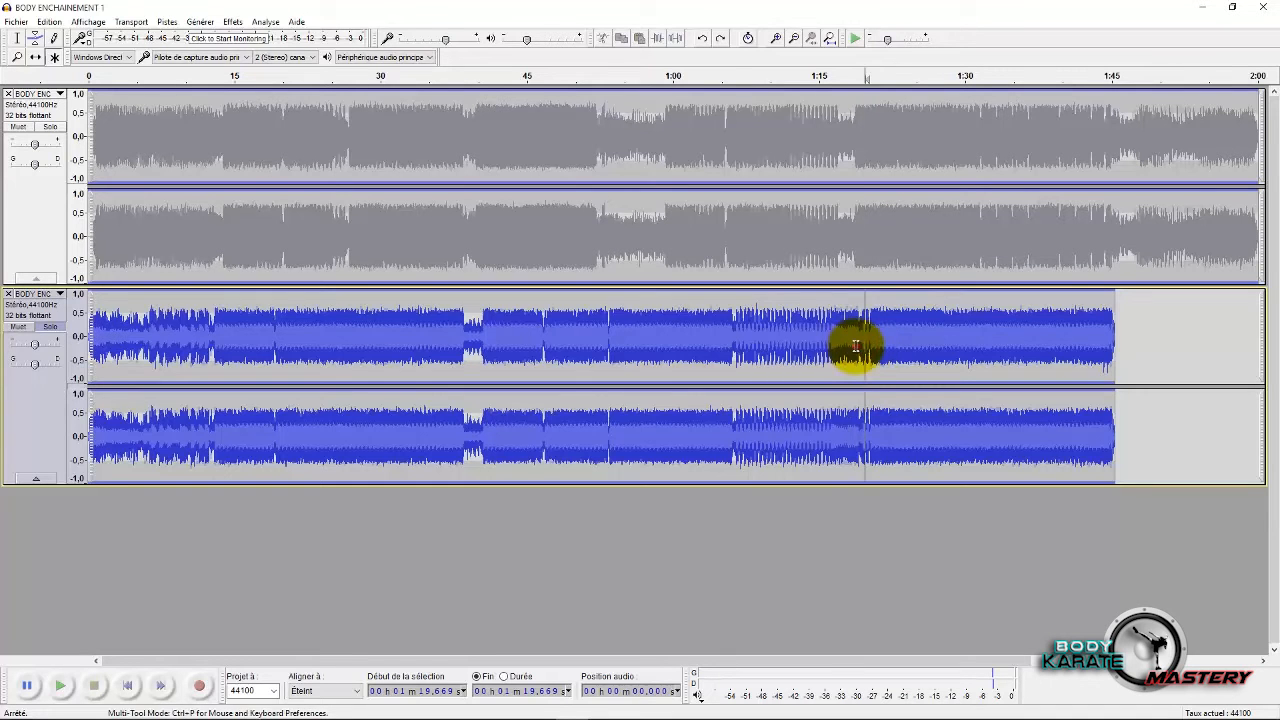
key(space)
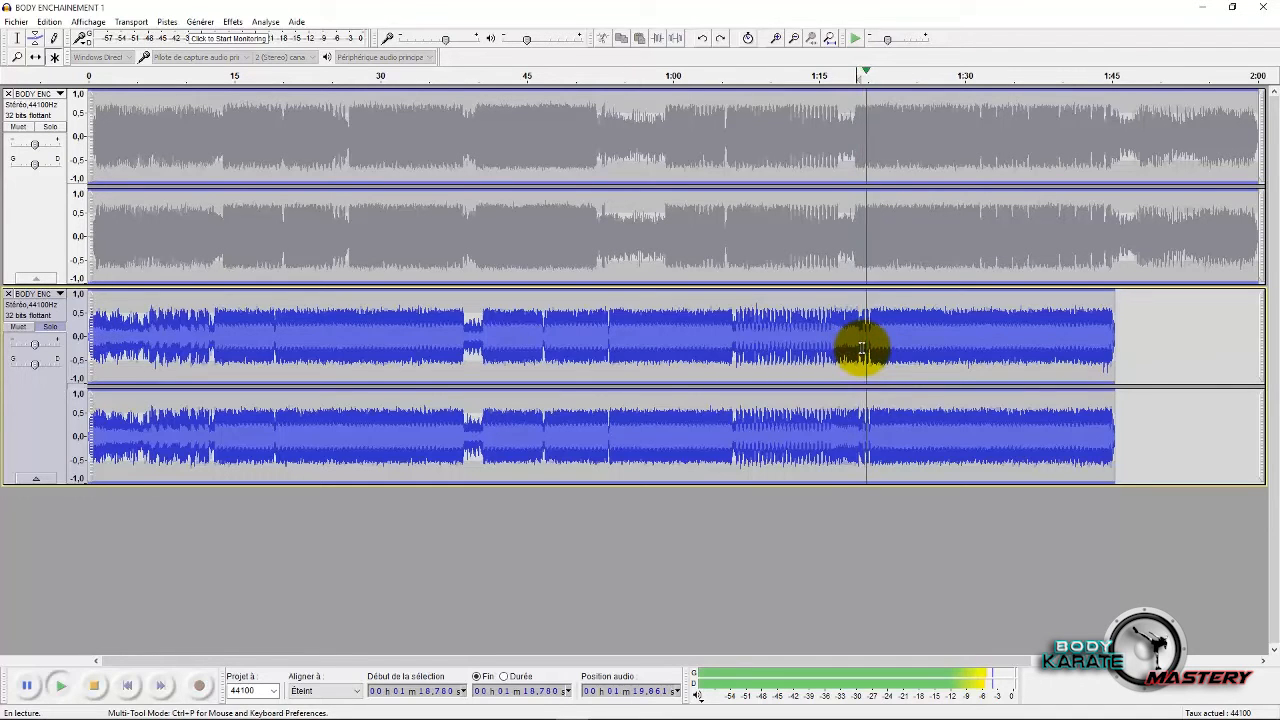
key(space)
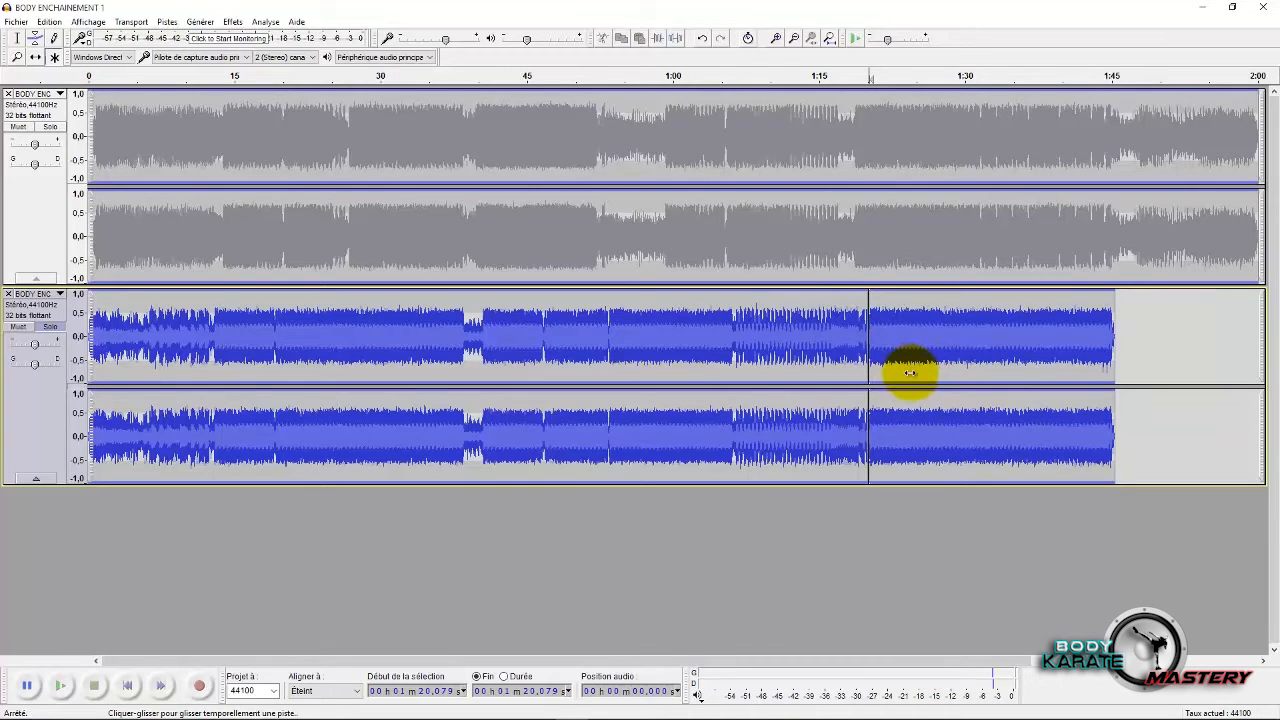
drag(907, 377, 961, 364)
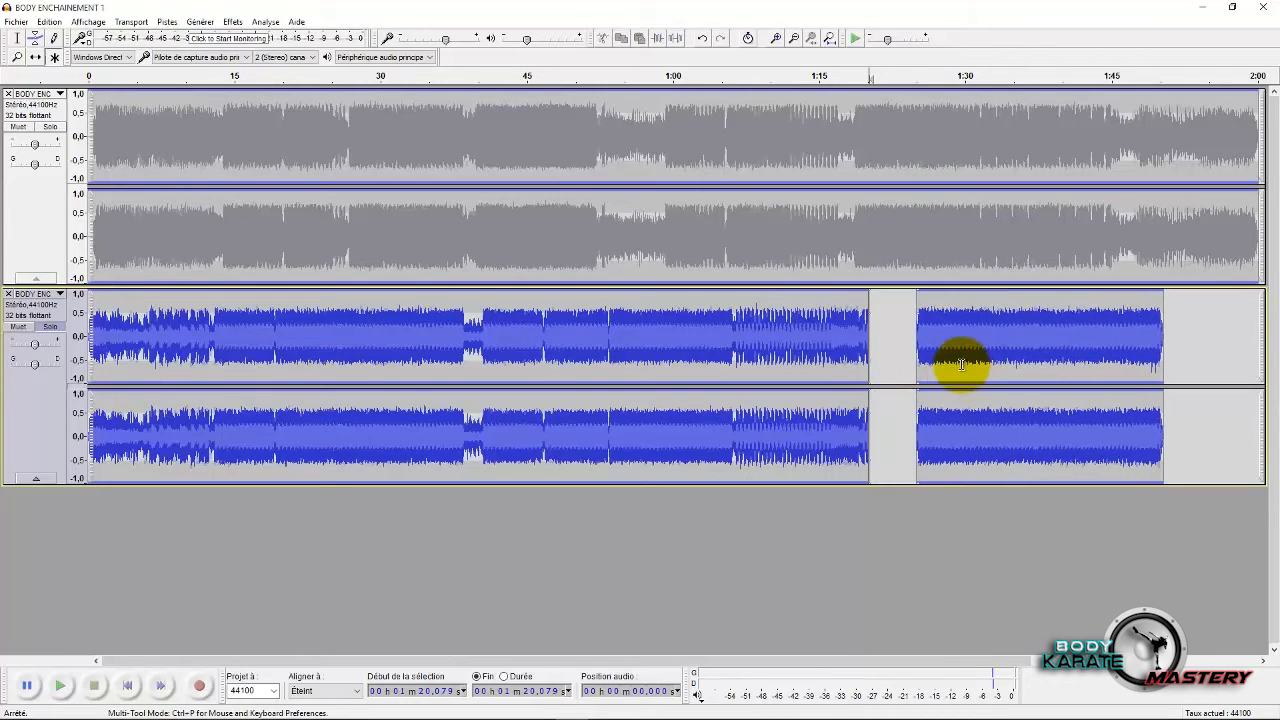
key(ctrl+a)
key(Delete)
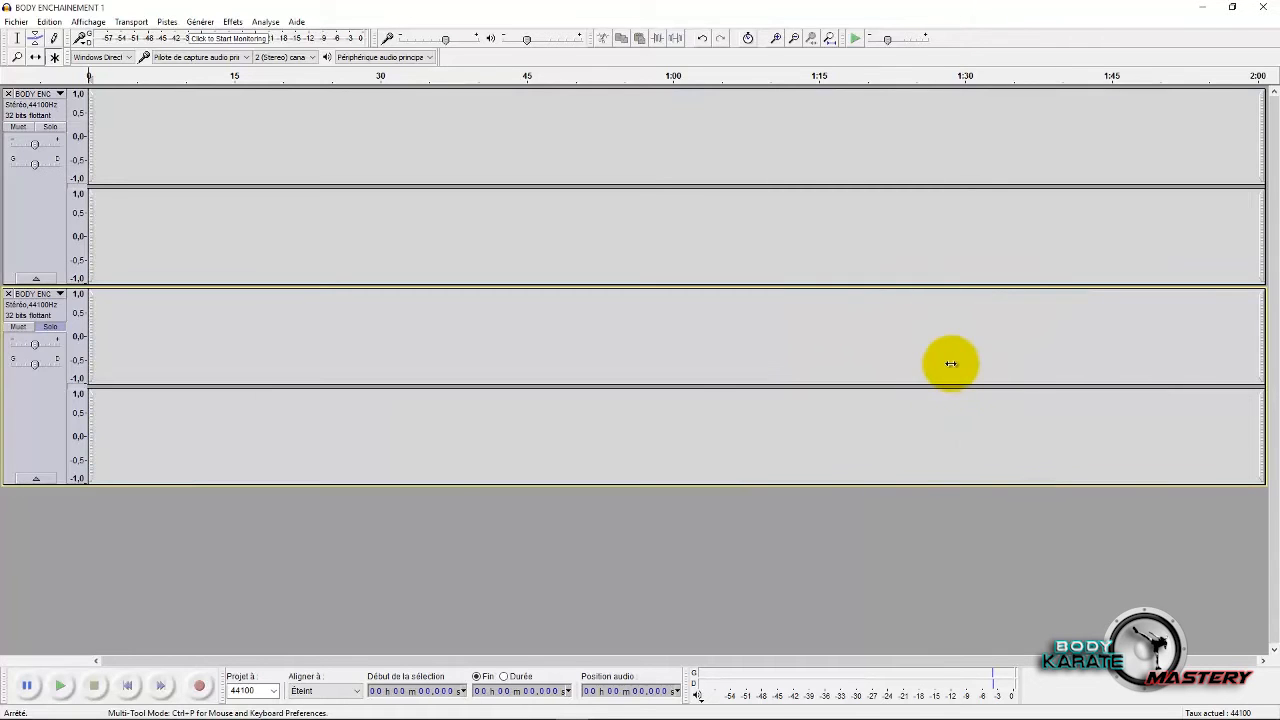
key(ctrl+z)
Delete the detached trailing clip from the second track.
double_click(1057, 400)
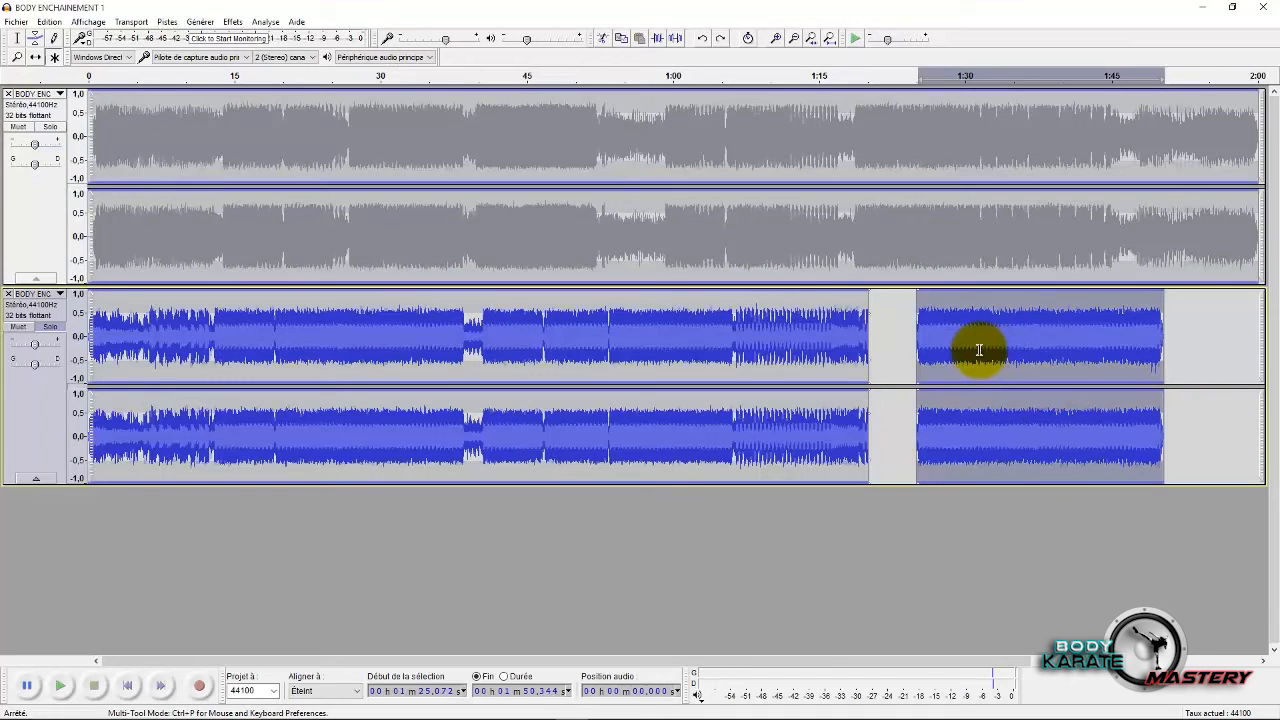
key(Delete)
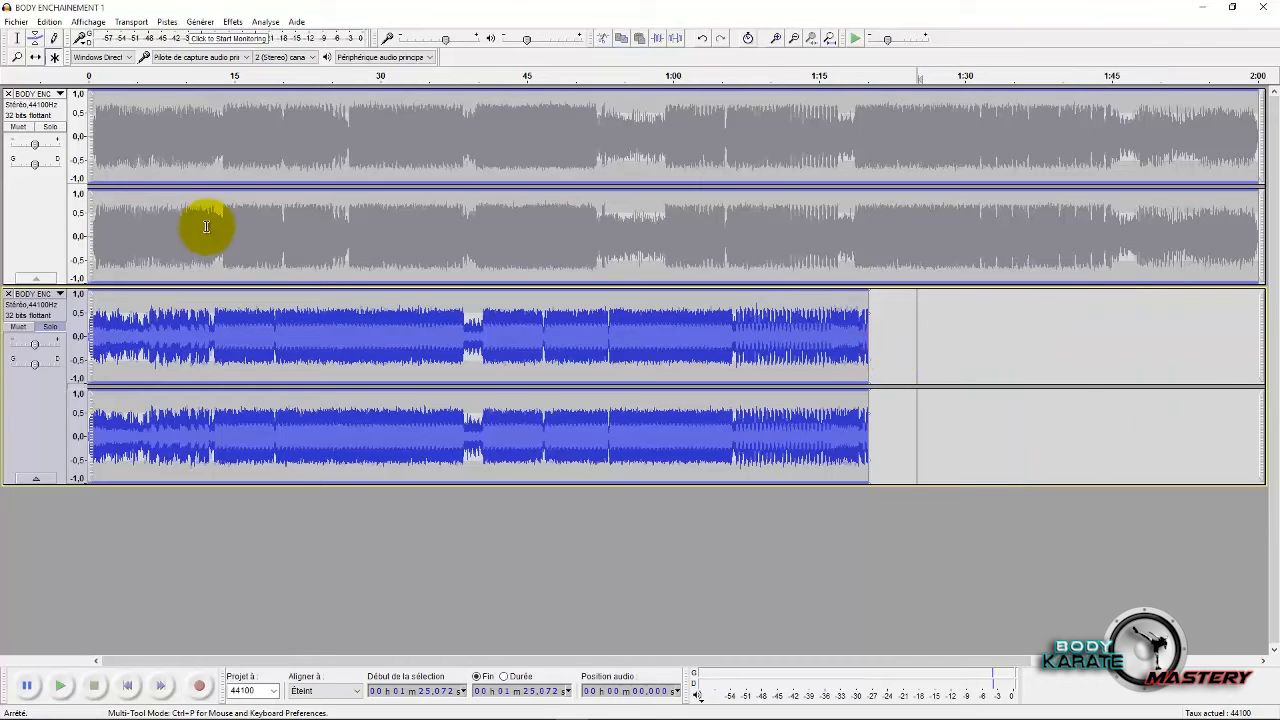
Switch the solo from the second track to the first and play it from about 0:51.7.
click(178, 245)
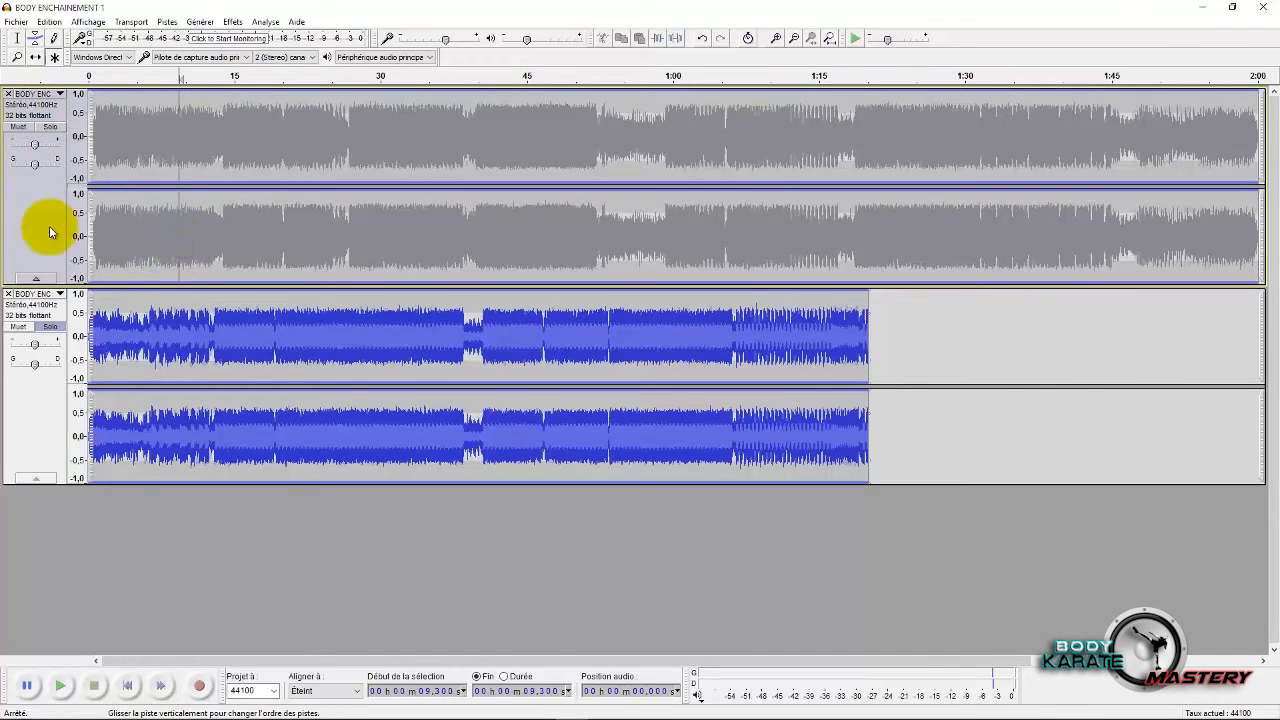
click(48, 327)
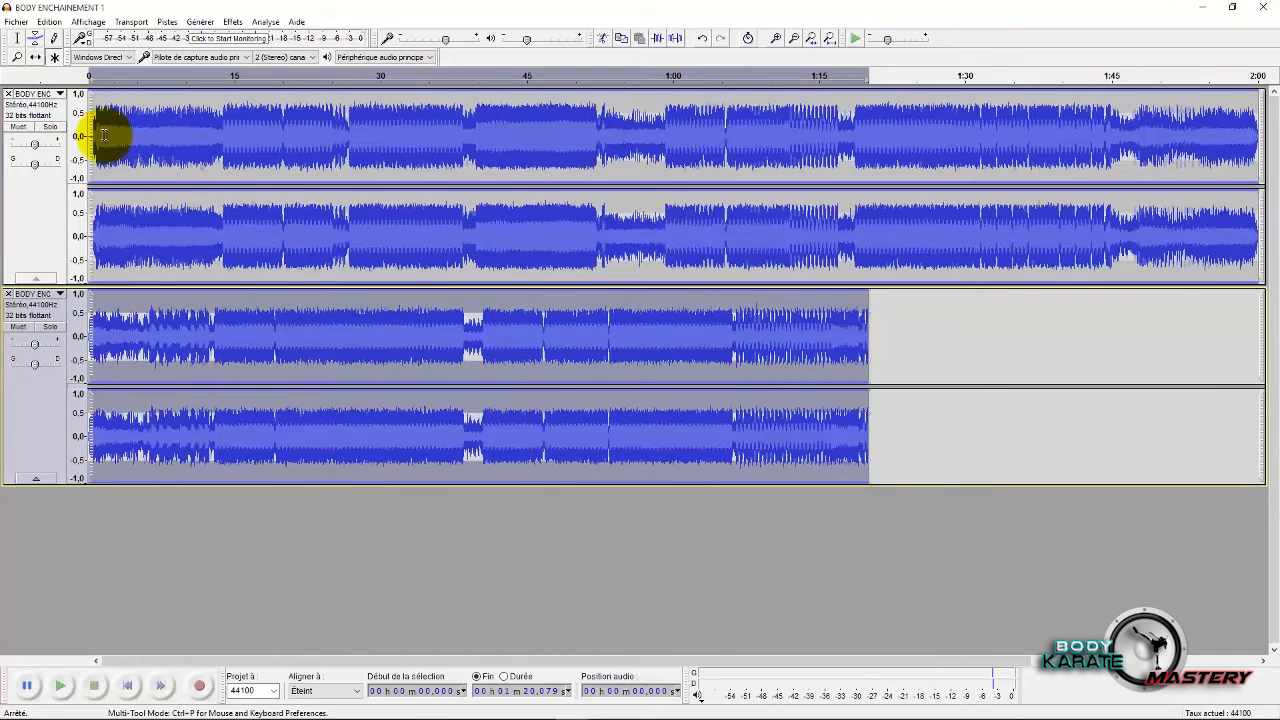
click(49, 126)
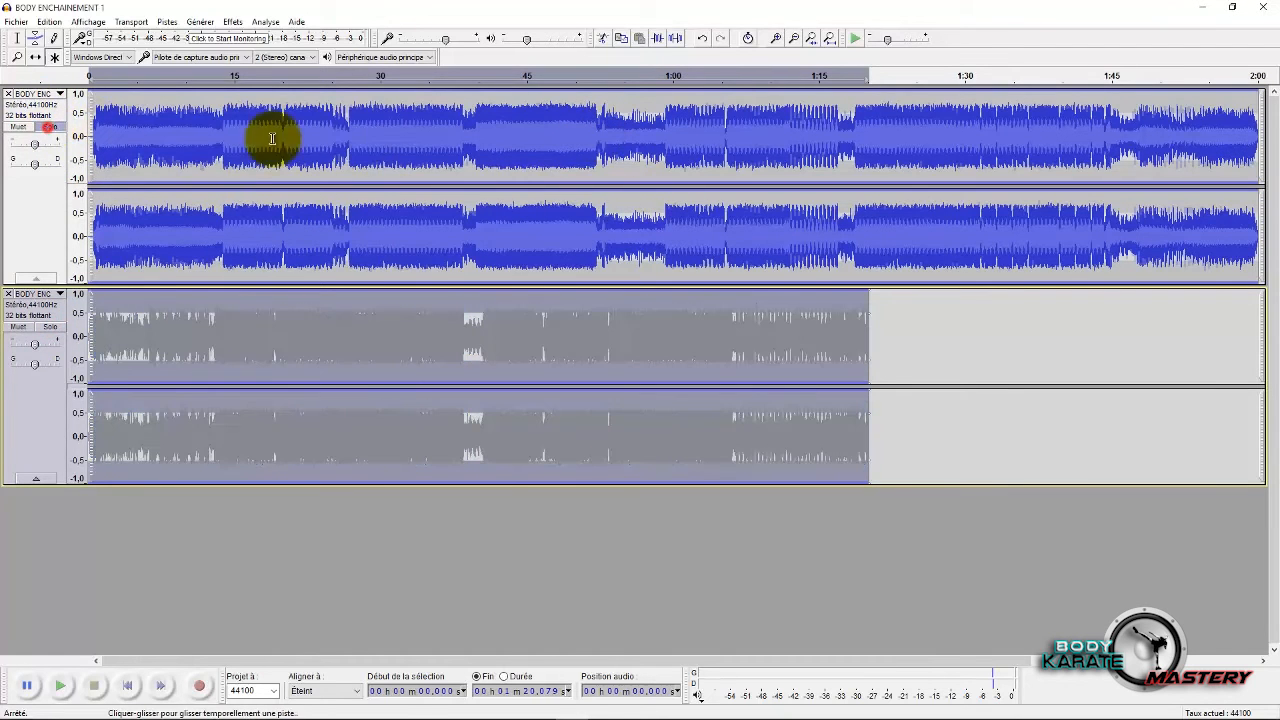
click(595, 148)
key(space)
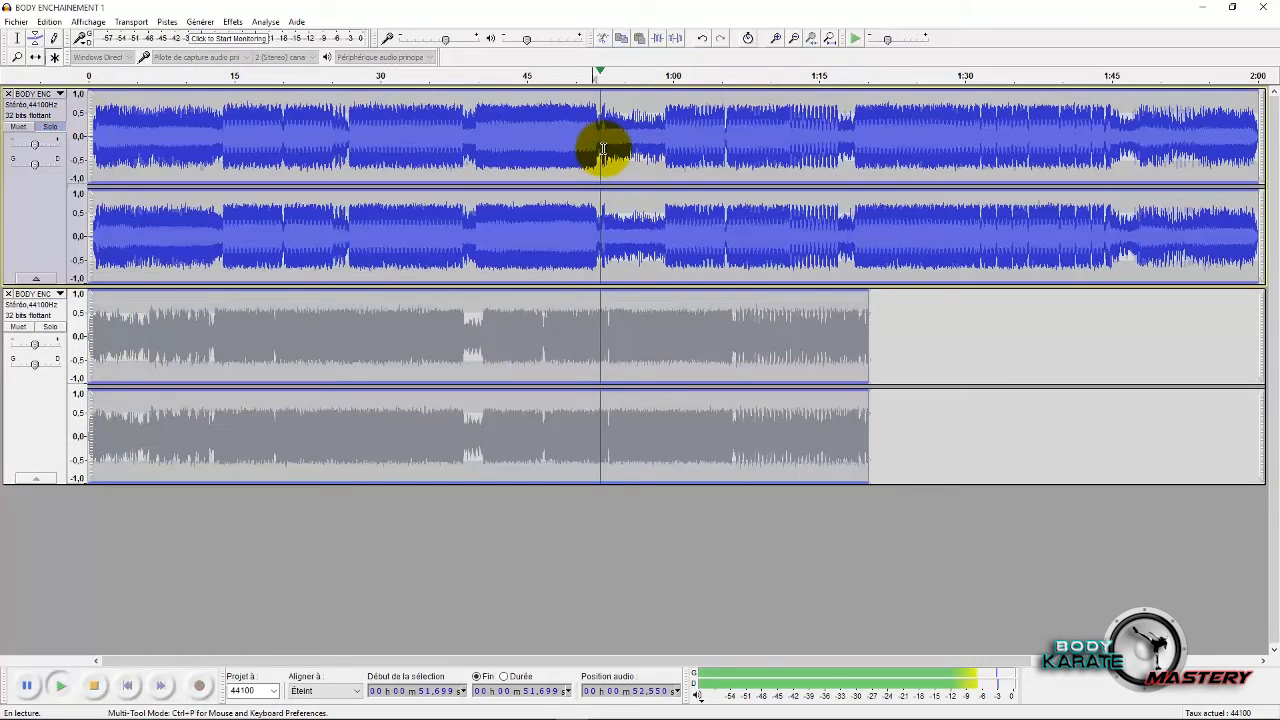
key(space)
Split the first track at about 0:52.25 and delete everything before the cut.
click(601, 148)
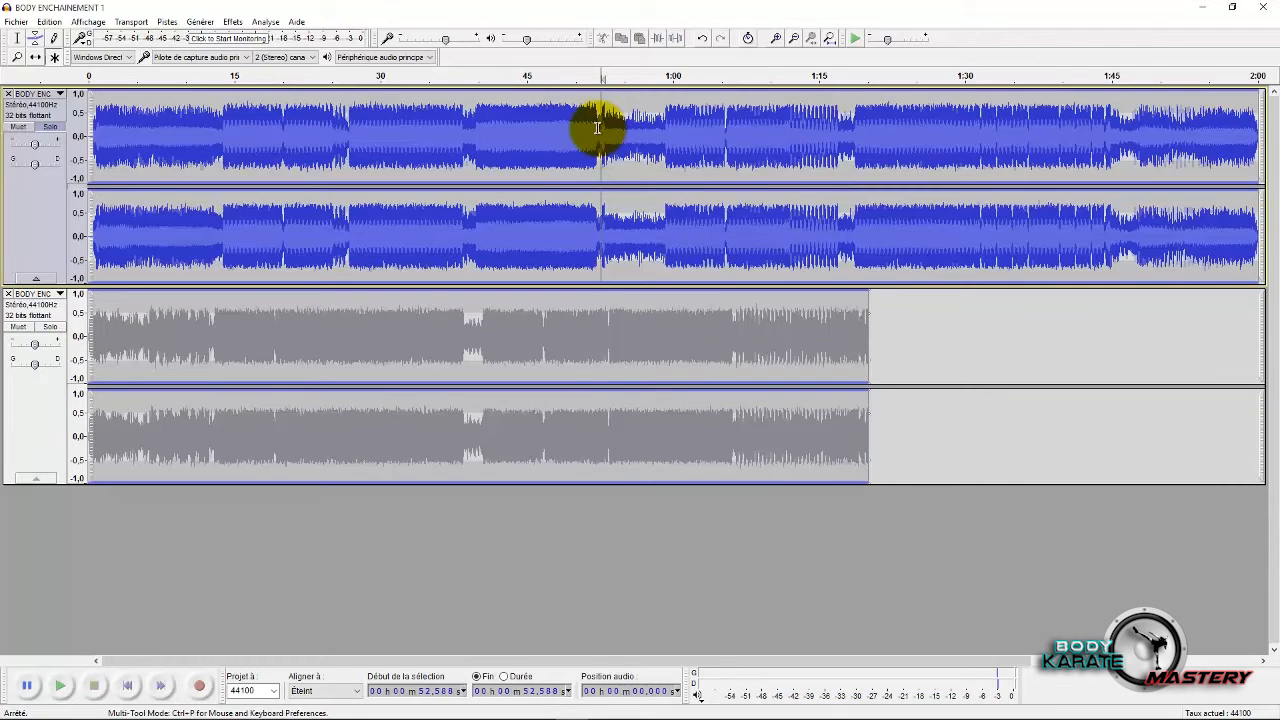
key(space)
key(space)
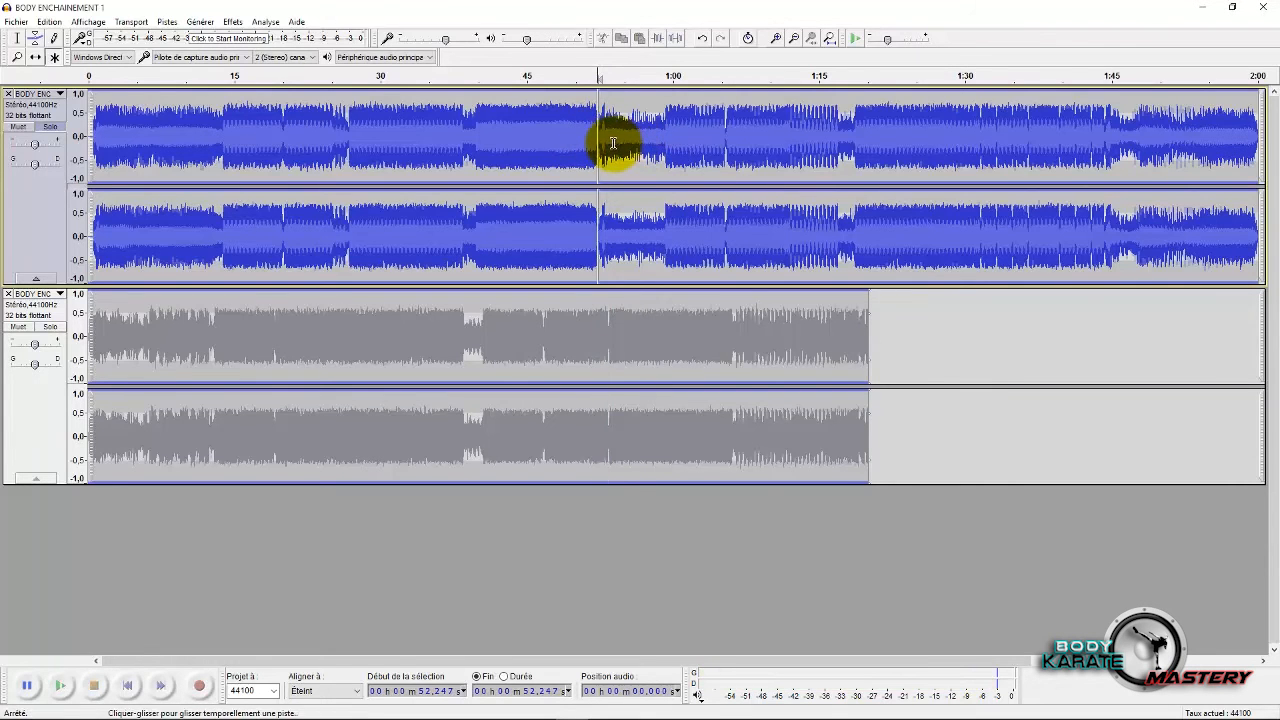
key(shift+Home)
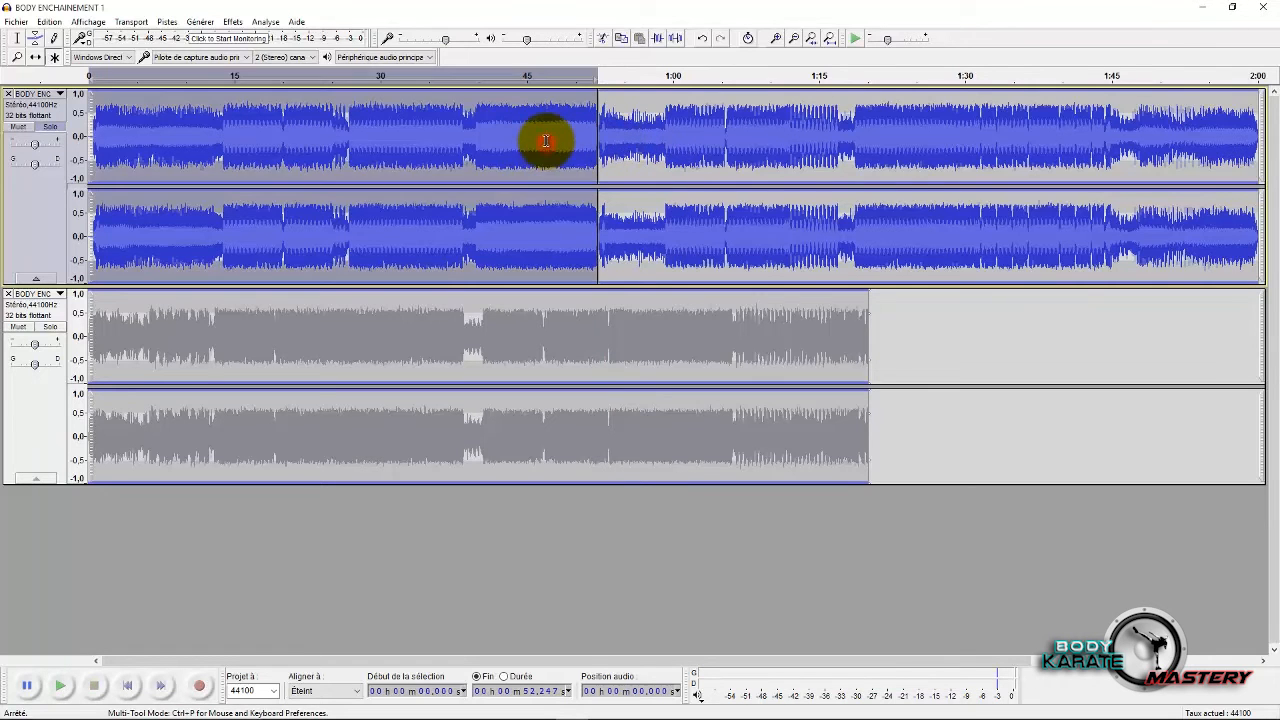
key(Delete)
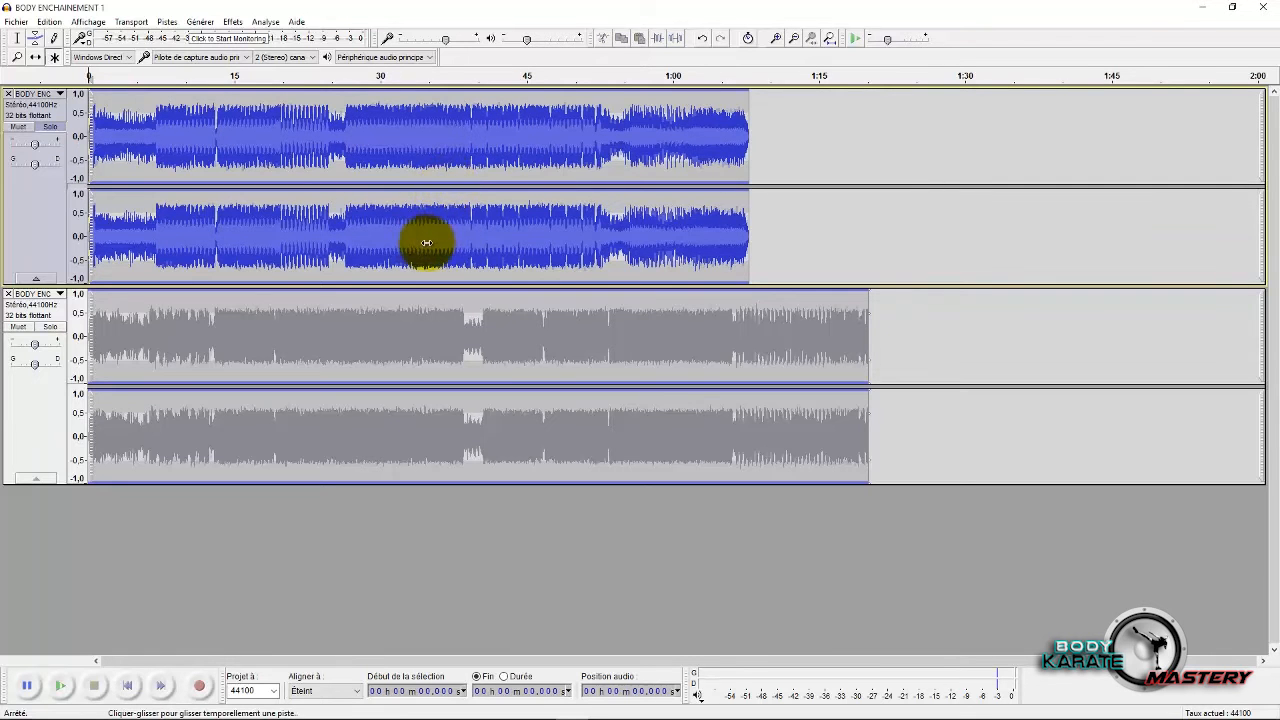
Move the first track's remaining clip to start at about 1:15.5 and turn off that track's solo.
drag(400, 240, 1134, 271)
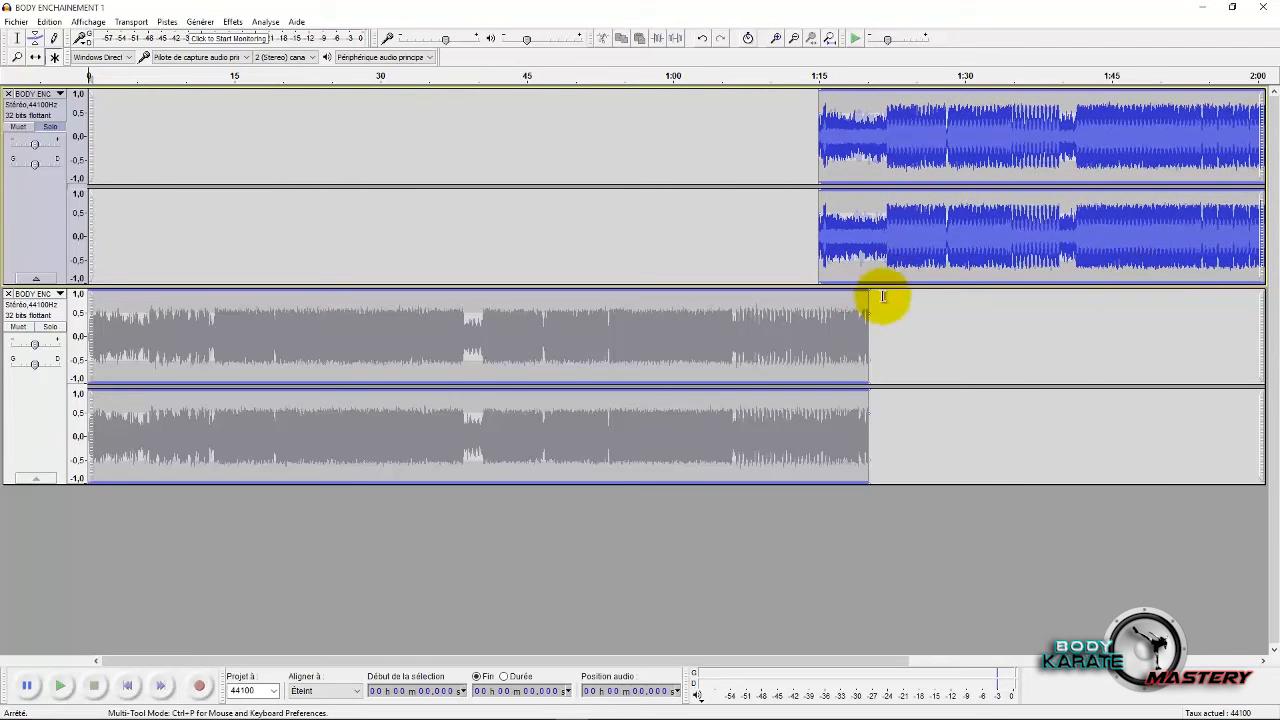
drag(903, 262, 909, 262)
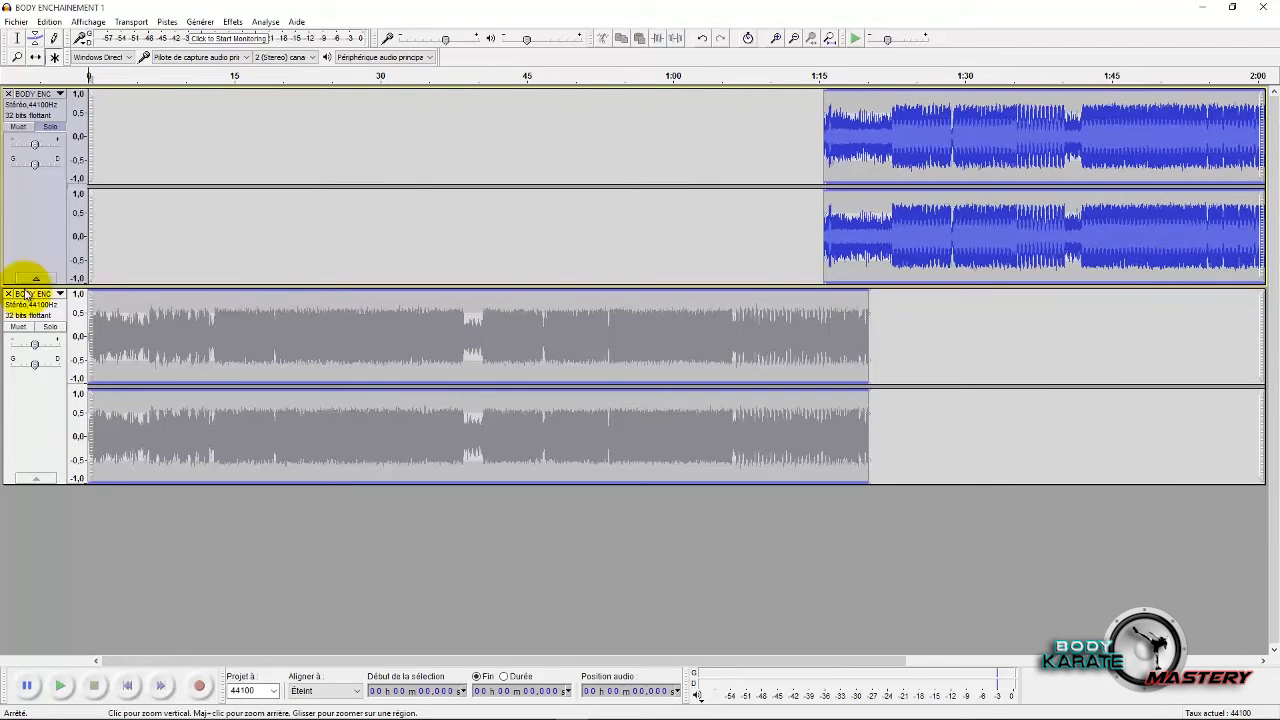
click(58, 127)
click(812, 263)
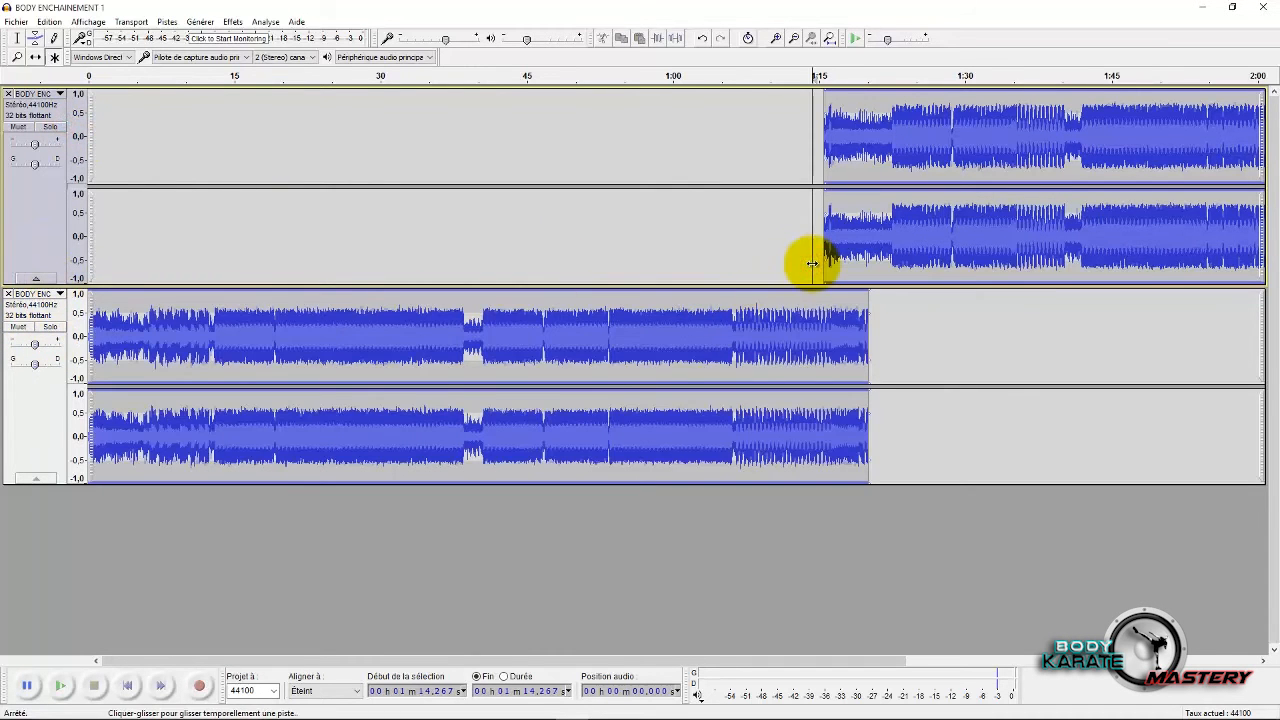
Shift the first track's clip to start at about 1:18.3, overlapping the end of the second track.
key(ctrl+1)
key(ctrl+1)
key(ctrl+1)
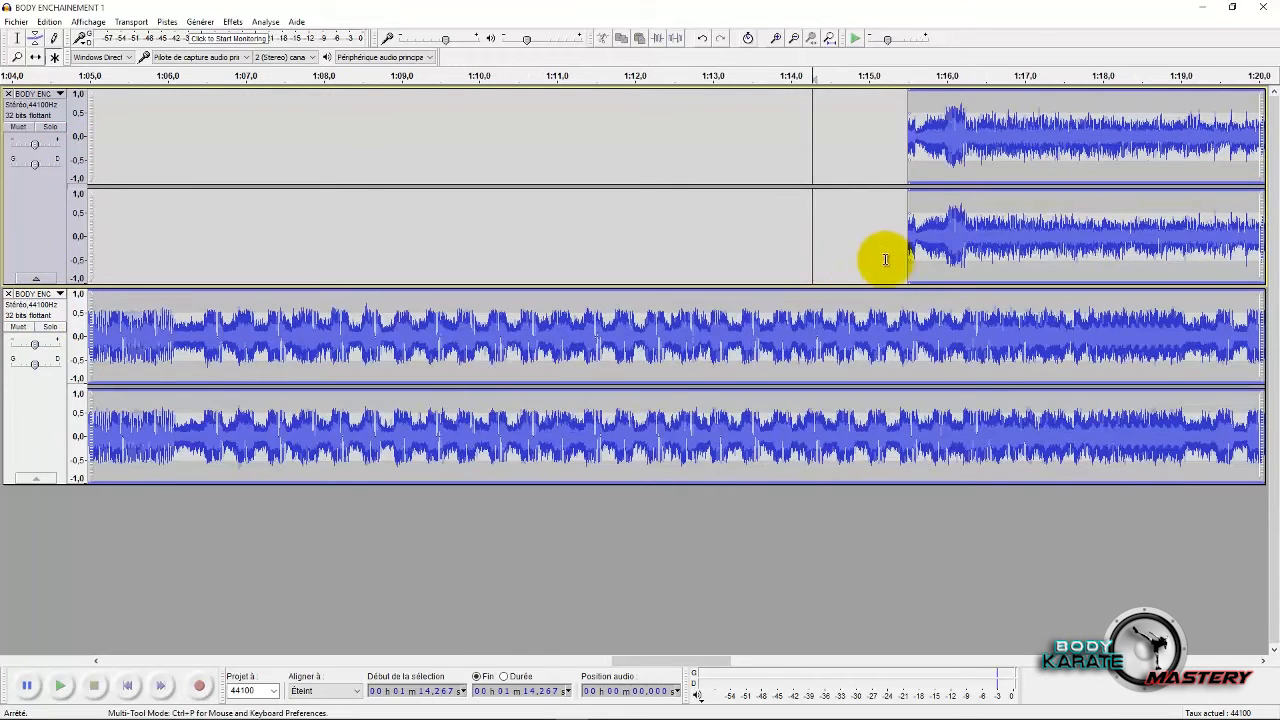
scroll(1046, 255, down, 2)
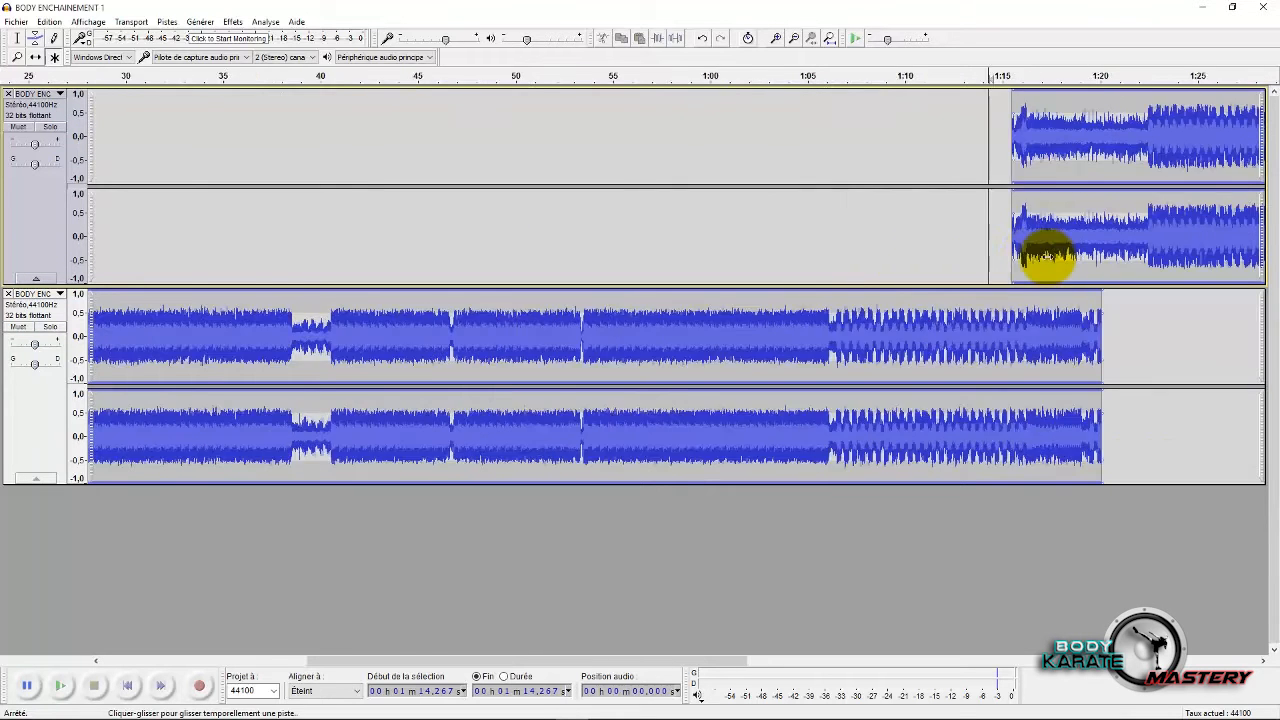
scroll(1046, 255, down, 1)
drag(928, 278, 935, 275)
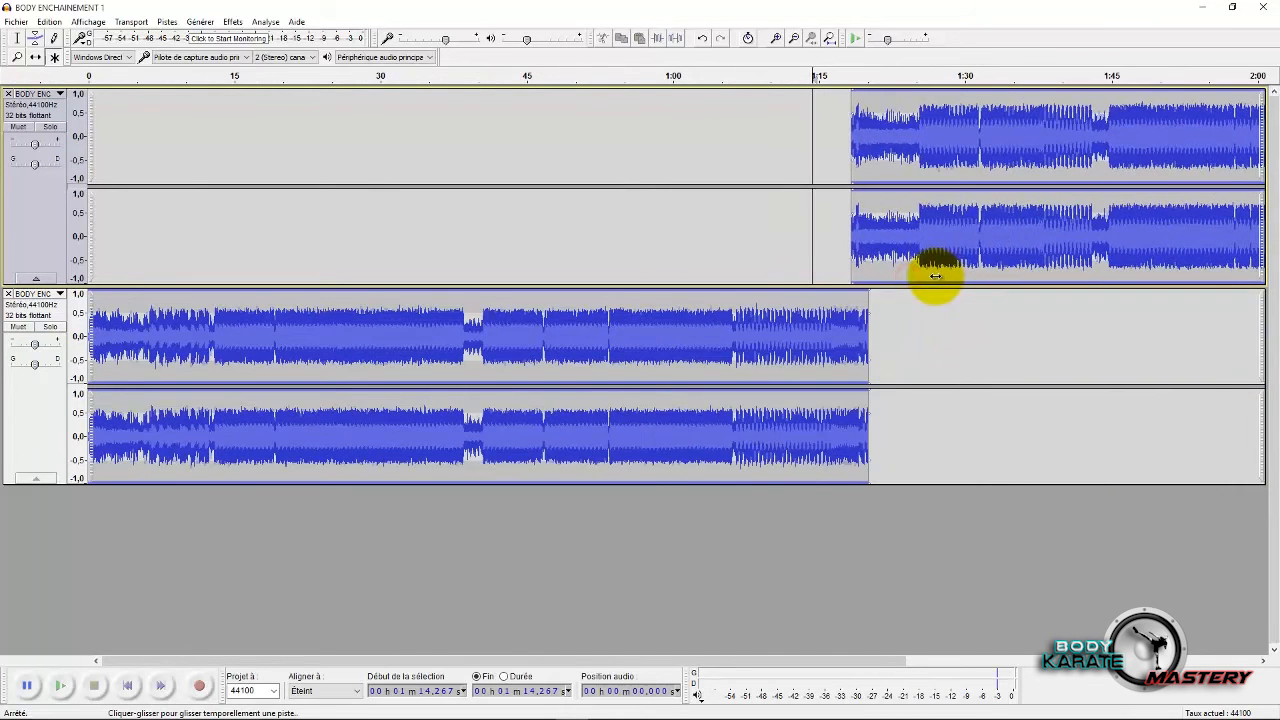
Shift the first track's clip to start at about 1:19.02, lining up its beat with the second track's ending.
scroll(849, 257, up, 6)
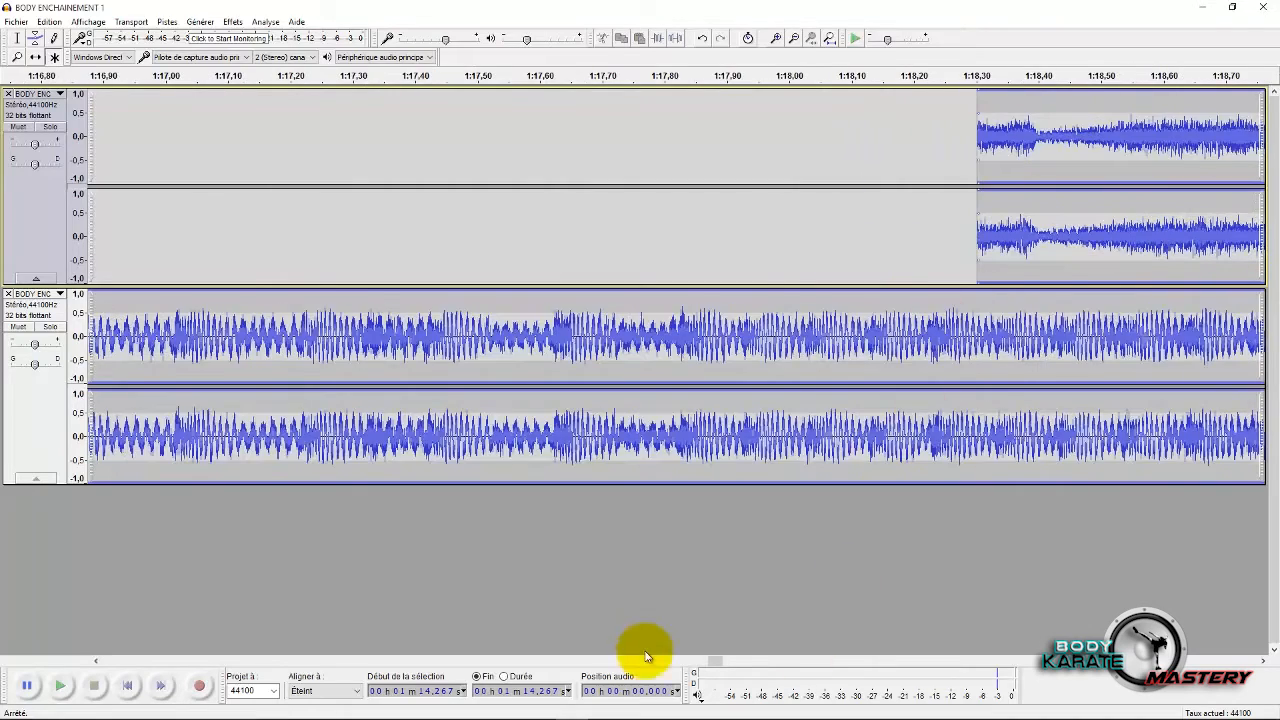
drag(722, 664, 731, 663)
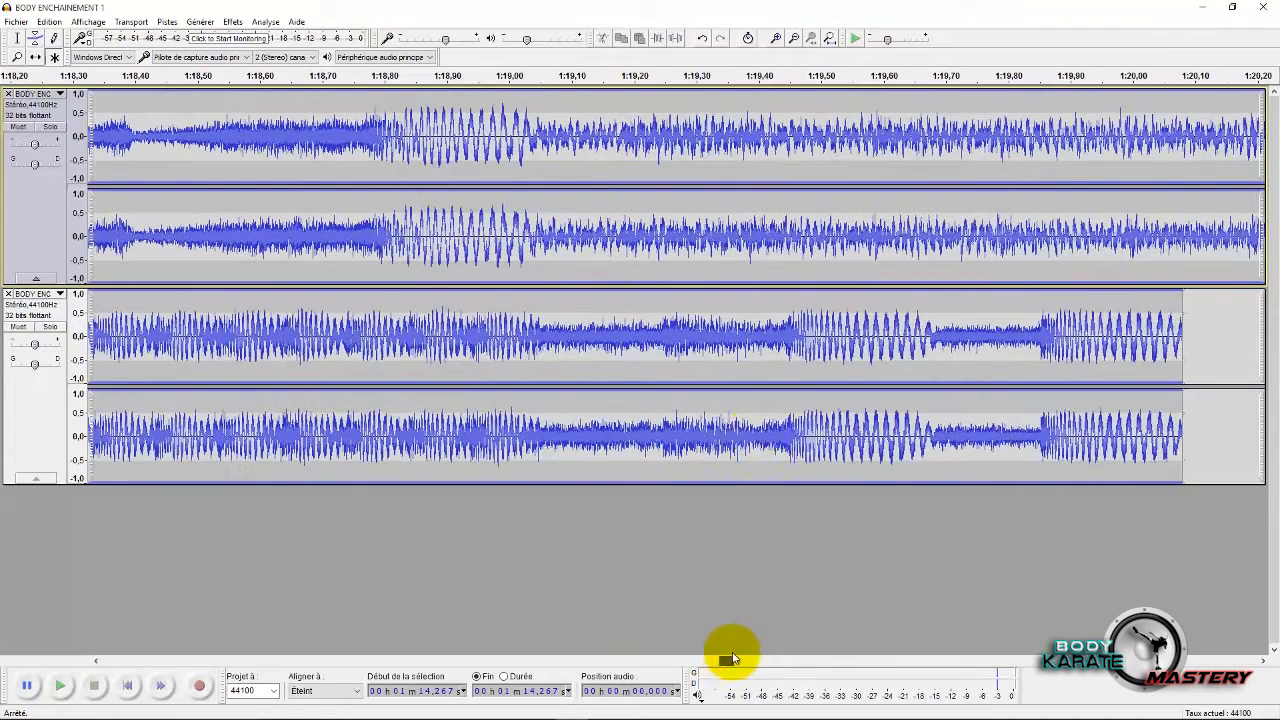
drag(428, 277, 893, 297)
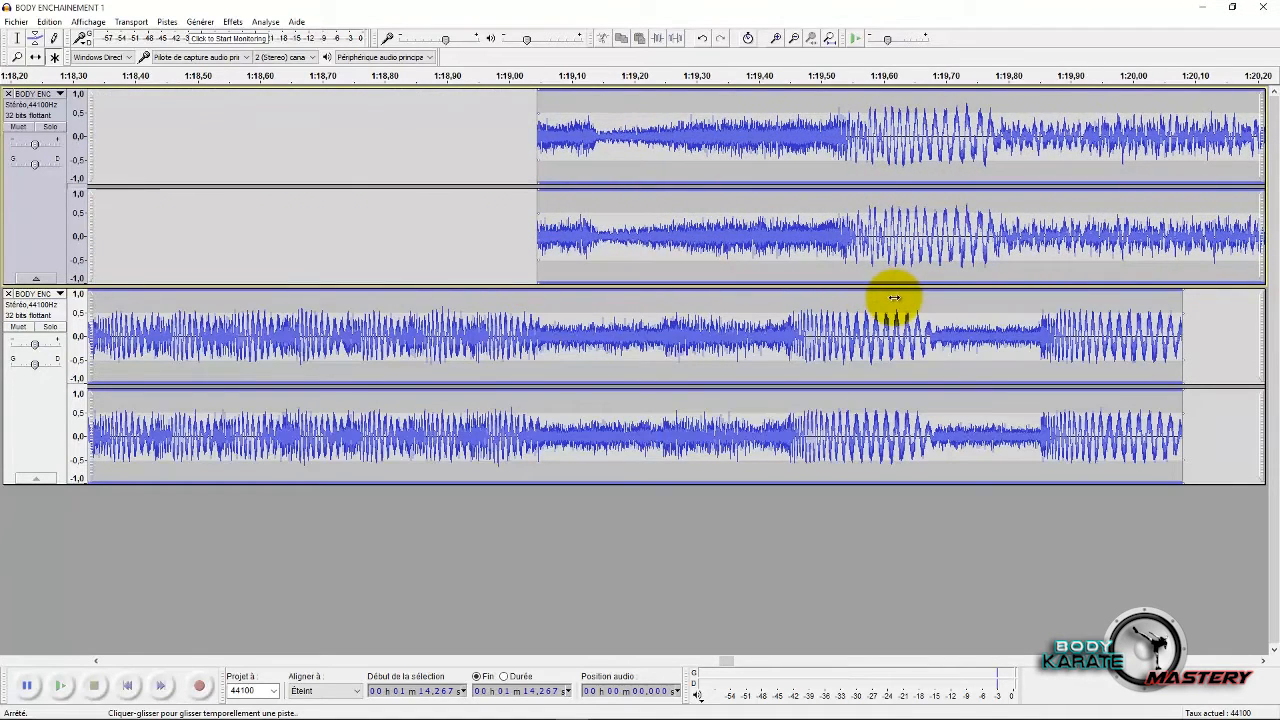
scroll(722, 338, up, 1)
scroll(720, 338, up, 2)
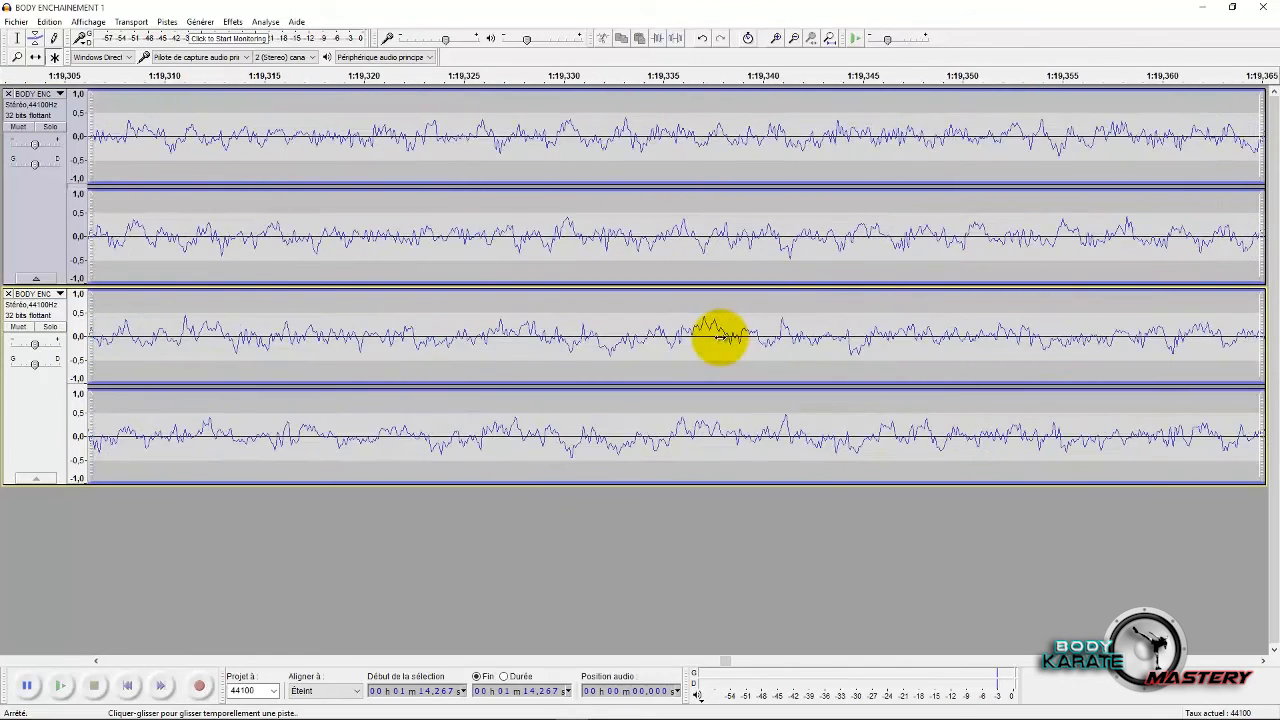
scroll(720, 338, down, 3)
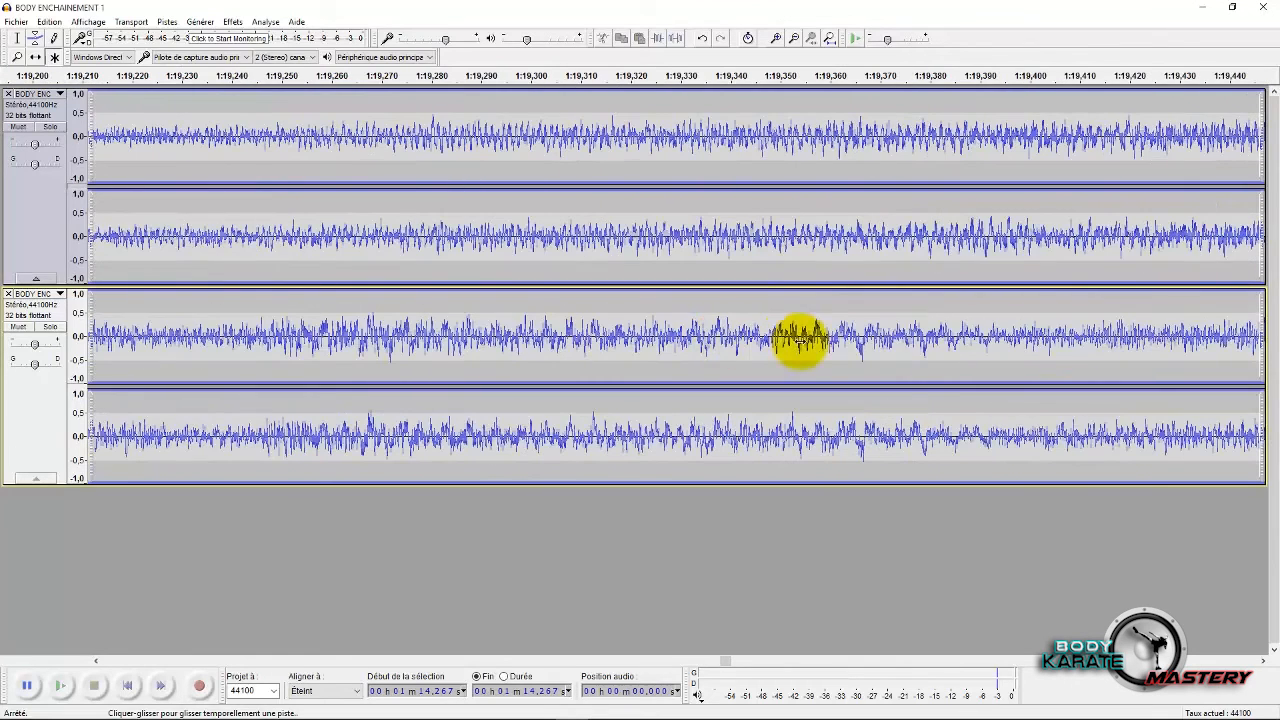
click(856, 257)
drag(859, 257, 837, 257)
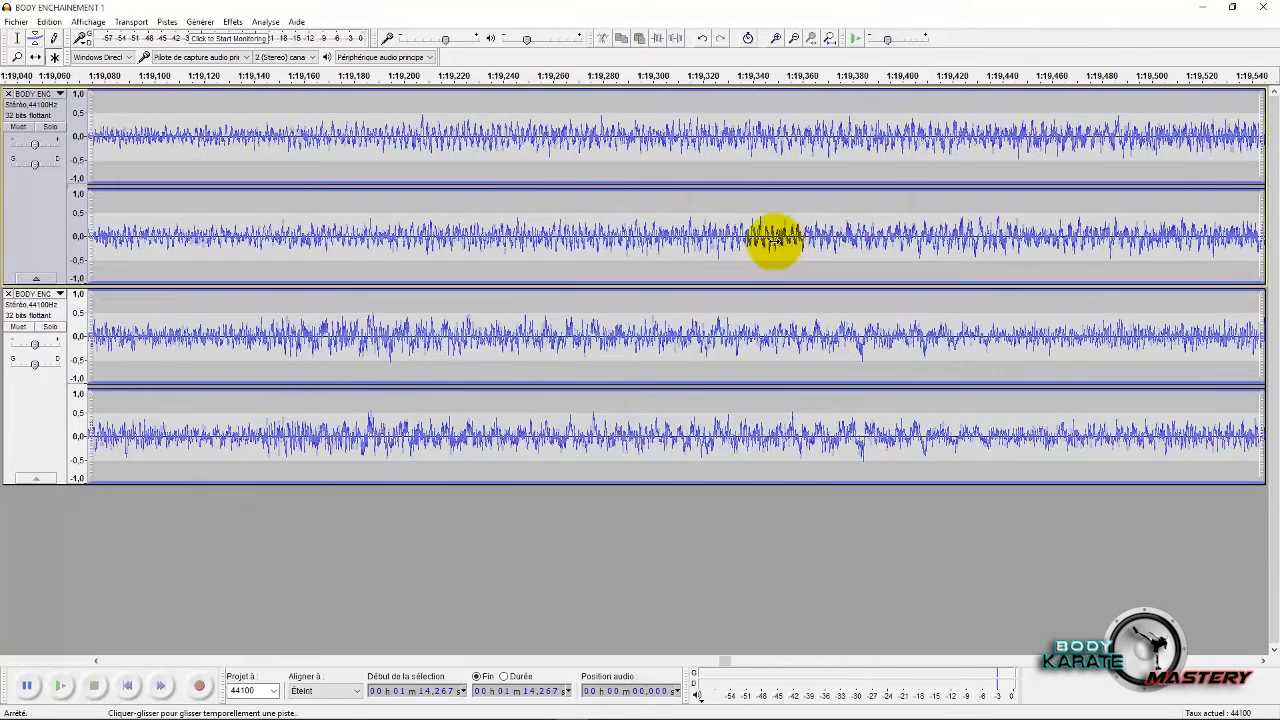
Start a volume fade-out on the second track with an envelope point at about 1:19.0 and its end lowered to about half.
scroll(775, 240, down, 6)
scroll(737, 243, up, 2)
scroll(757, 251, down, 1)
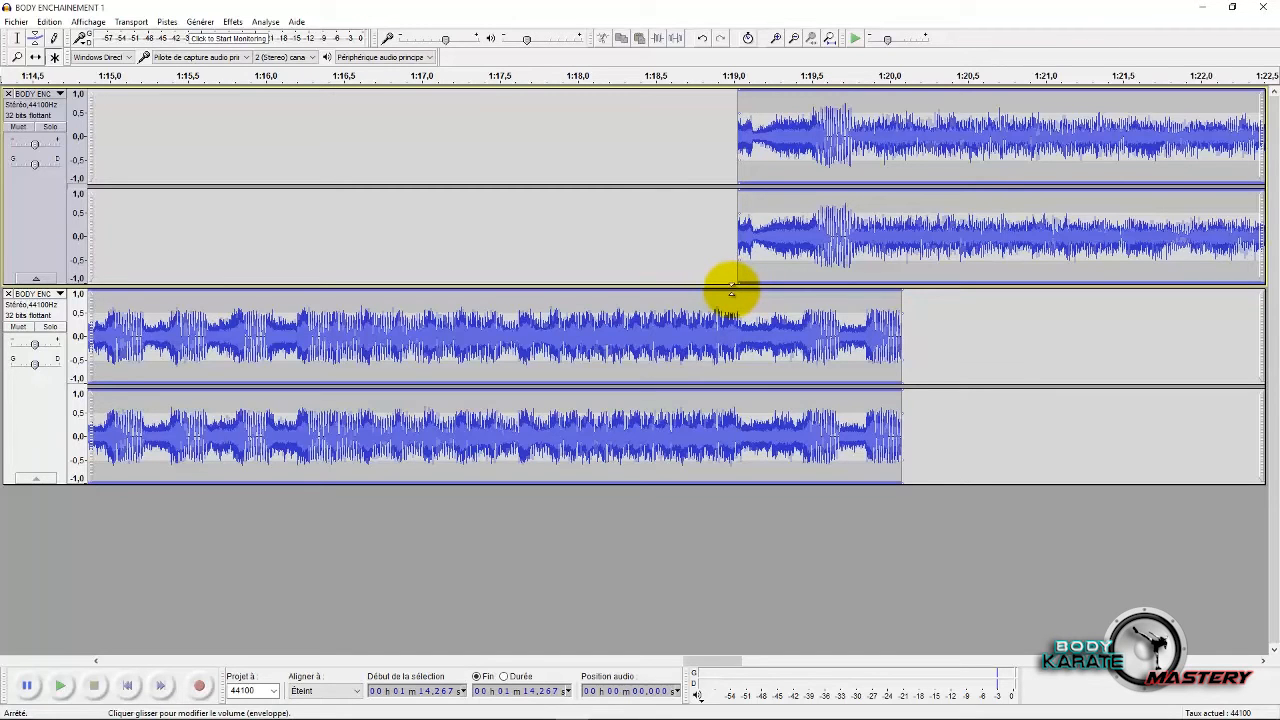
click(731, 290)
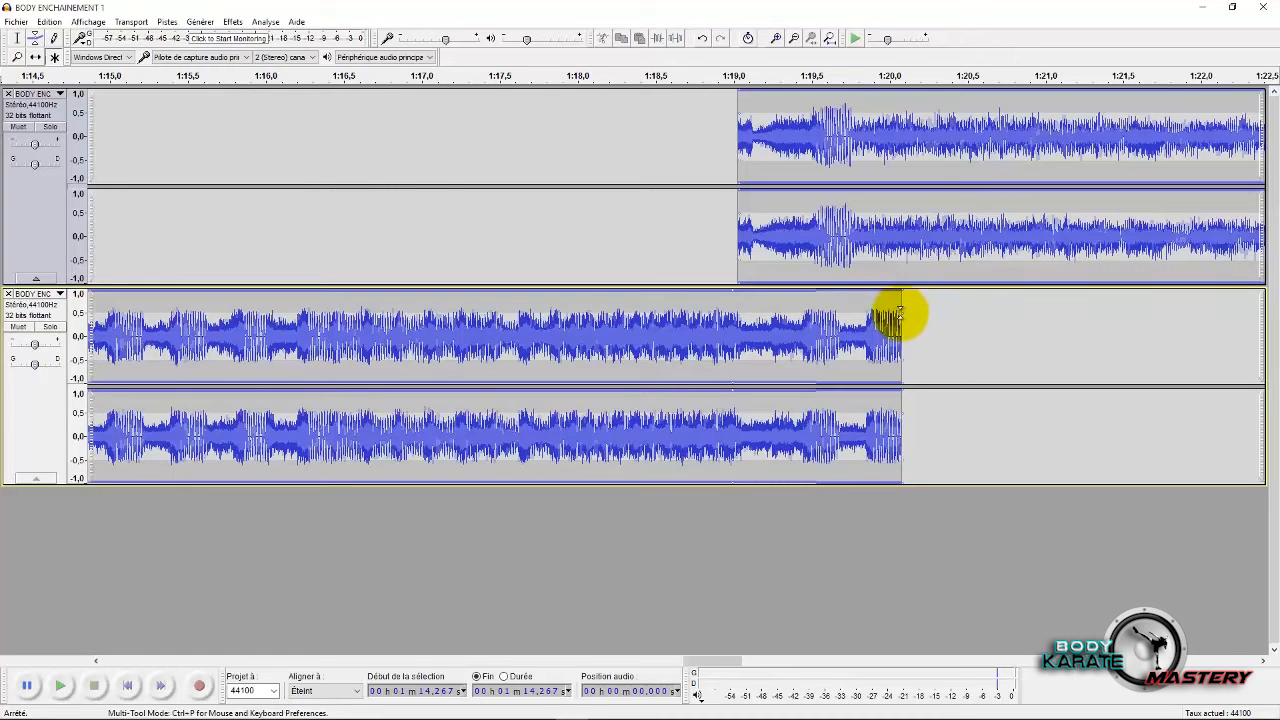
mouse_move(901, 317)
mouse_down()
mouse_move(896, 337)
mouse_move(889, 323)
mouse_move(903, 335)
mouse_up()
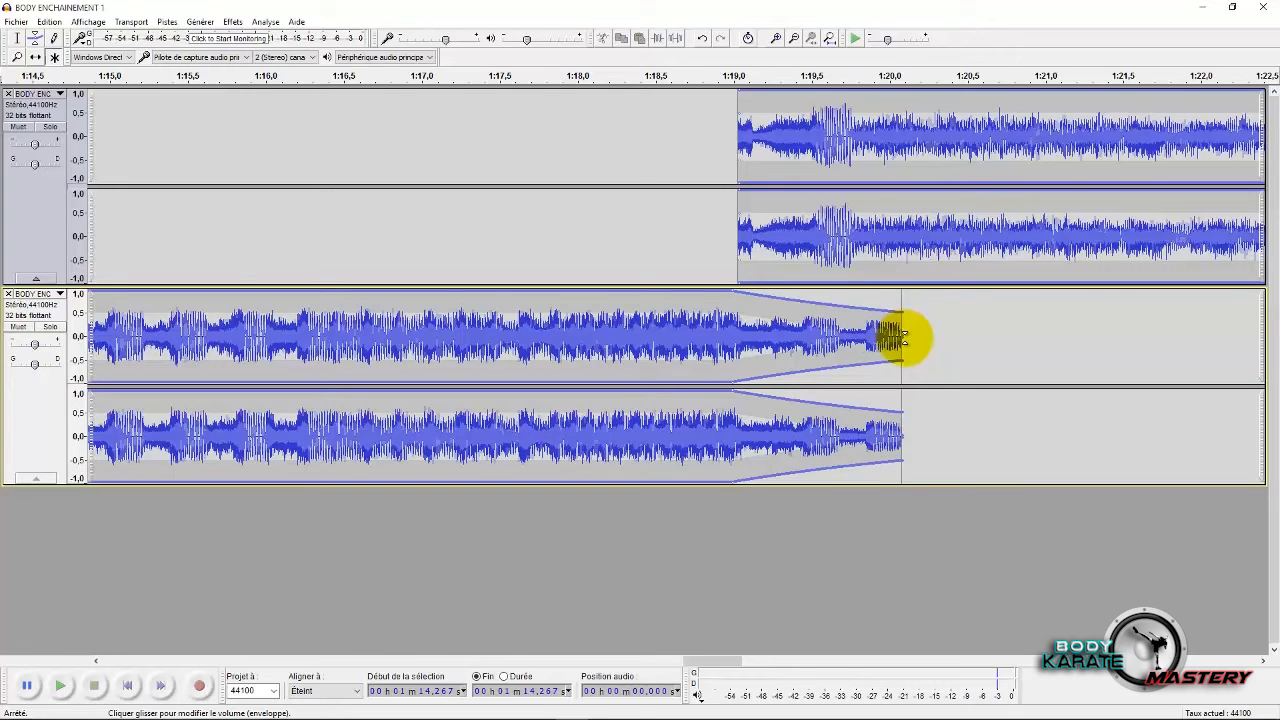
Shape the second track's fade-out with envelope points at about 1:19.35 and 1:20.0, and lower its very end to near zero.
drag(877, 309, 878, 315)
drag(784, 302, 785, 312)
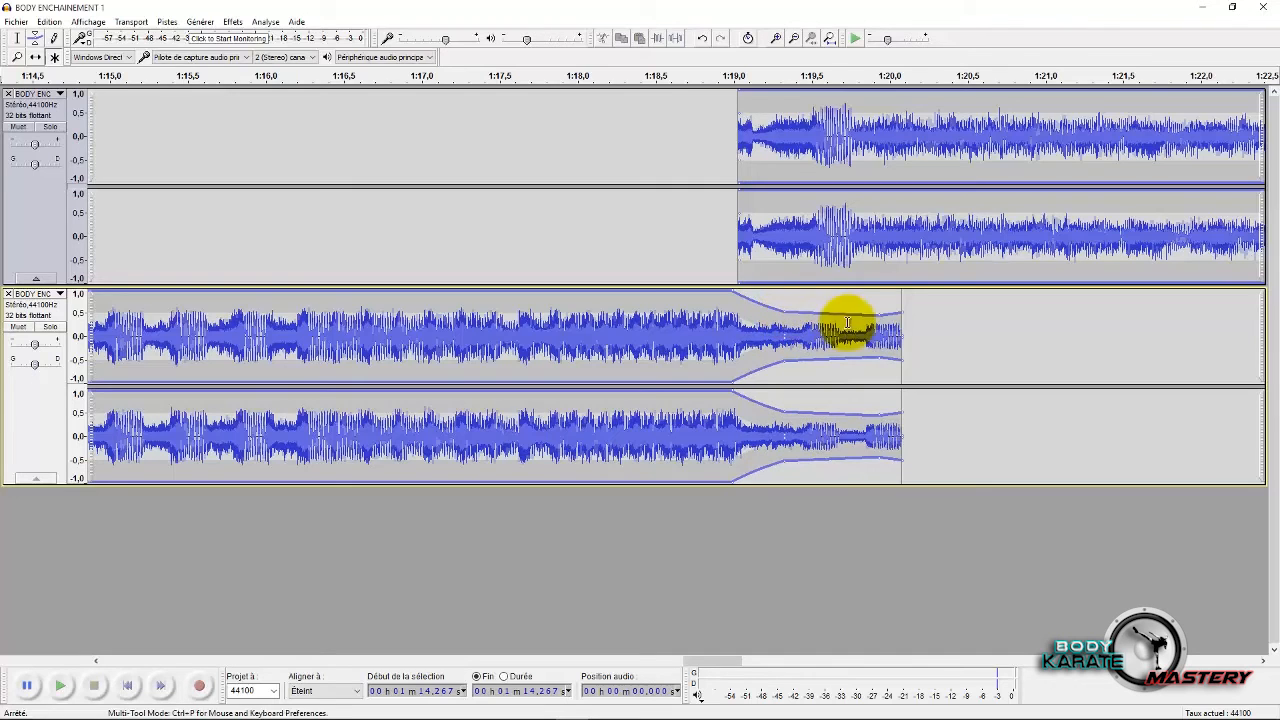
drag(880, 314, 892, 319)
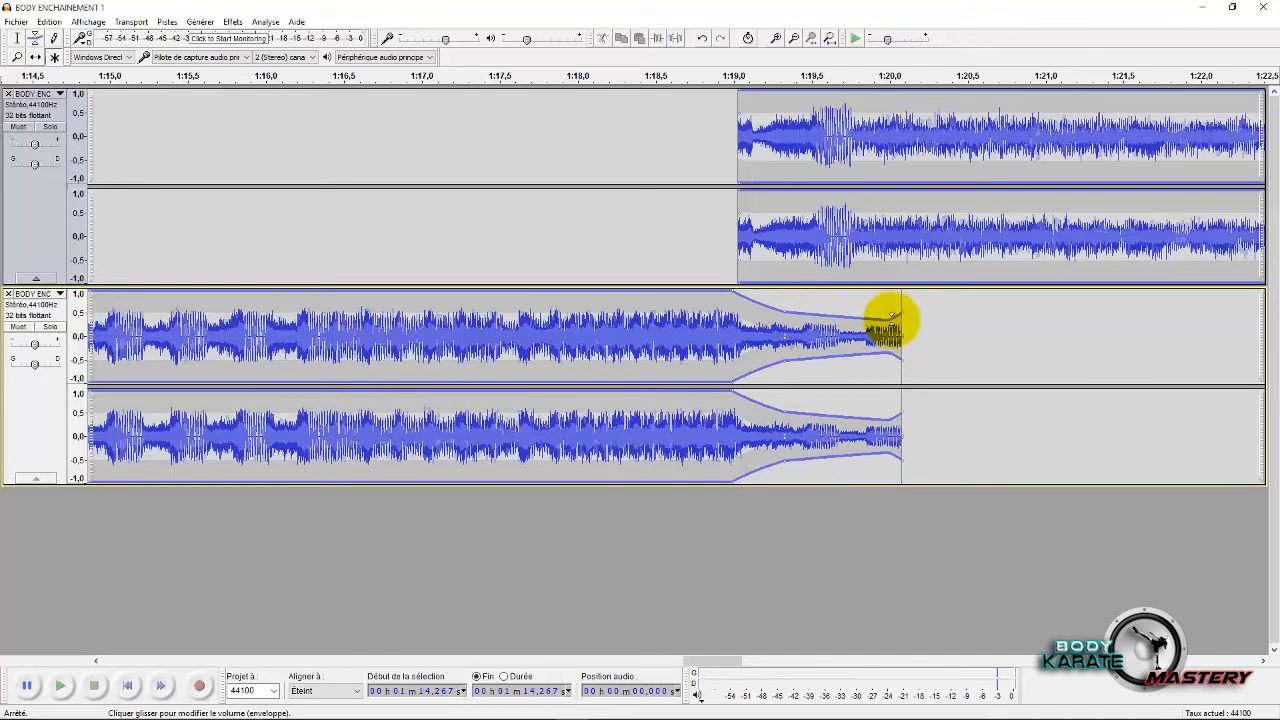
click(901, 311)
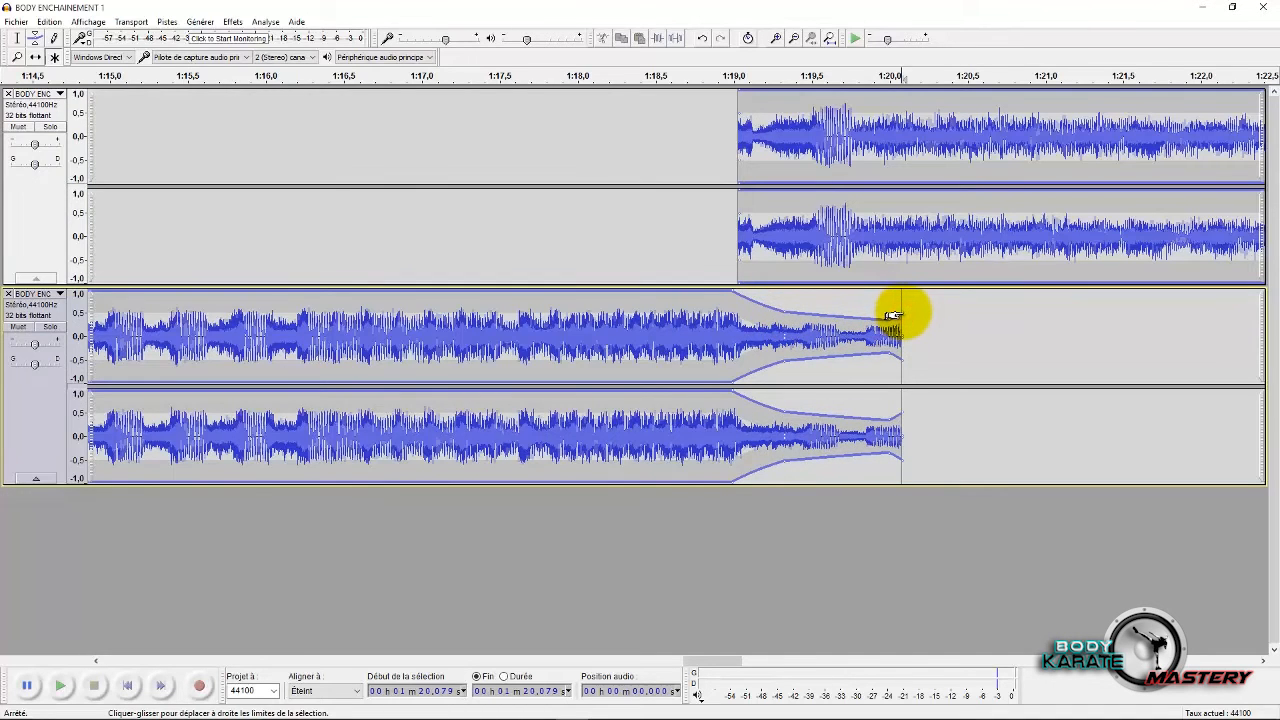
drag(901, 311, 905, 323)
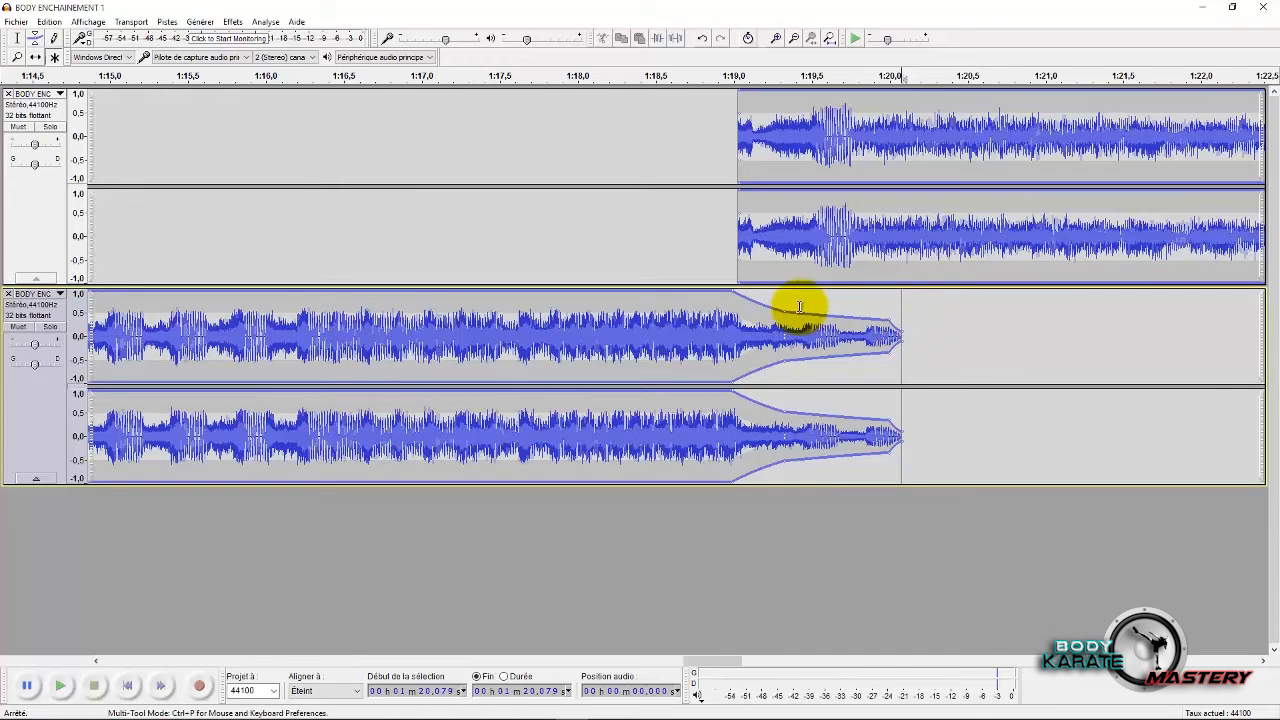
drag(792, 312, 792, 315)
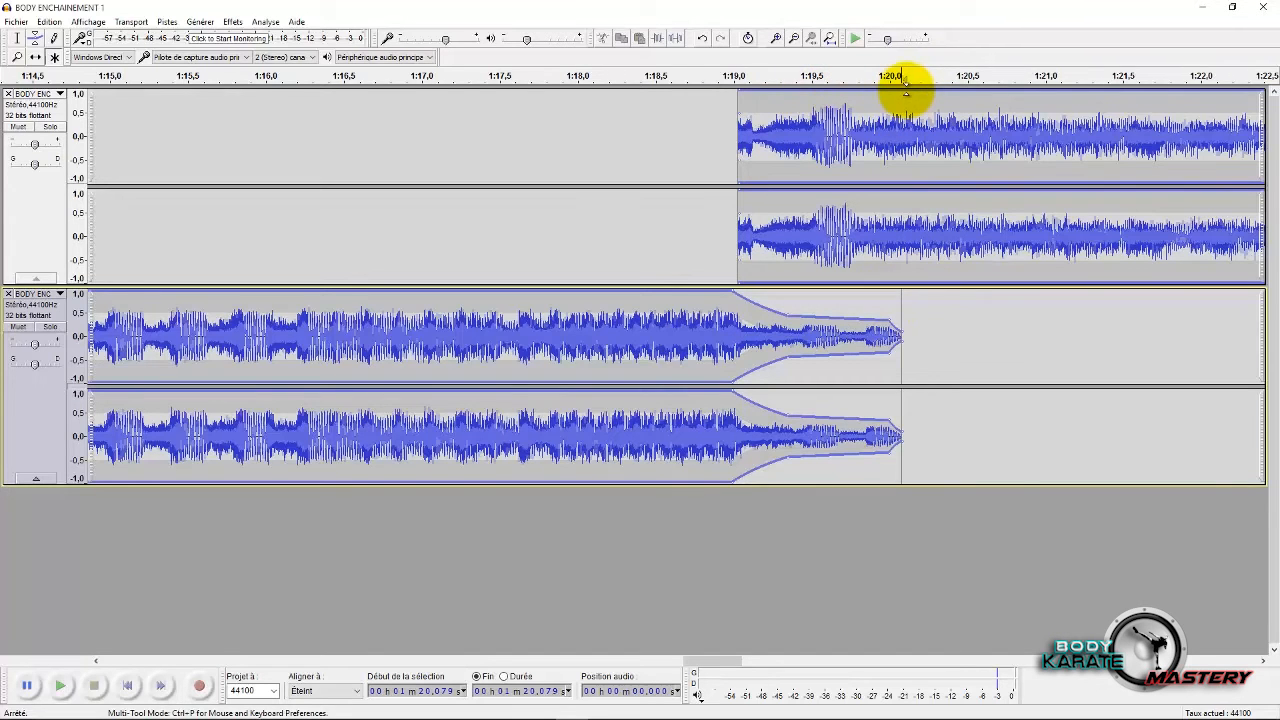
Fade in the first track's clip with envelope points at about 1:19.0 and 1:20.1, and play the transition from about 1:18.0.
click(903, 90)
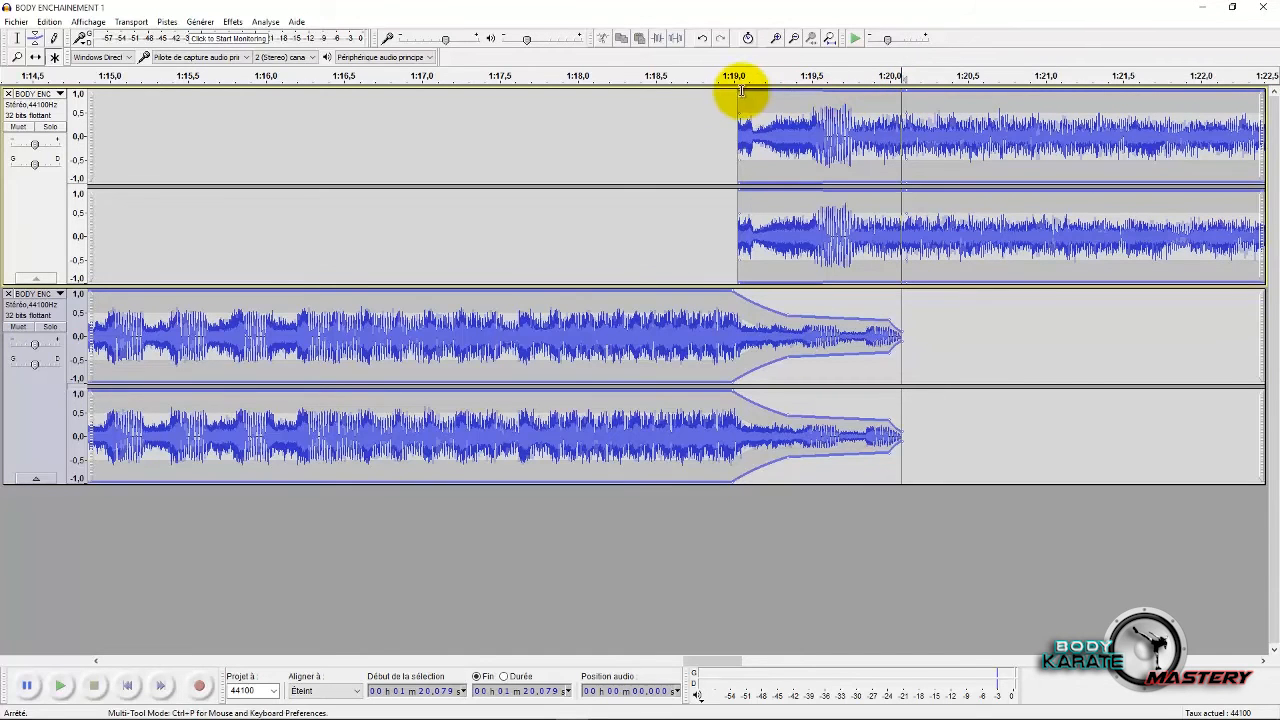
mouse_move(738, 88)
mouse_down()
mouse_move(737, 129)
mouse_move(735, 112)
mouse_up()
click(672, 134)
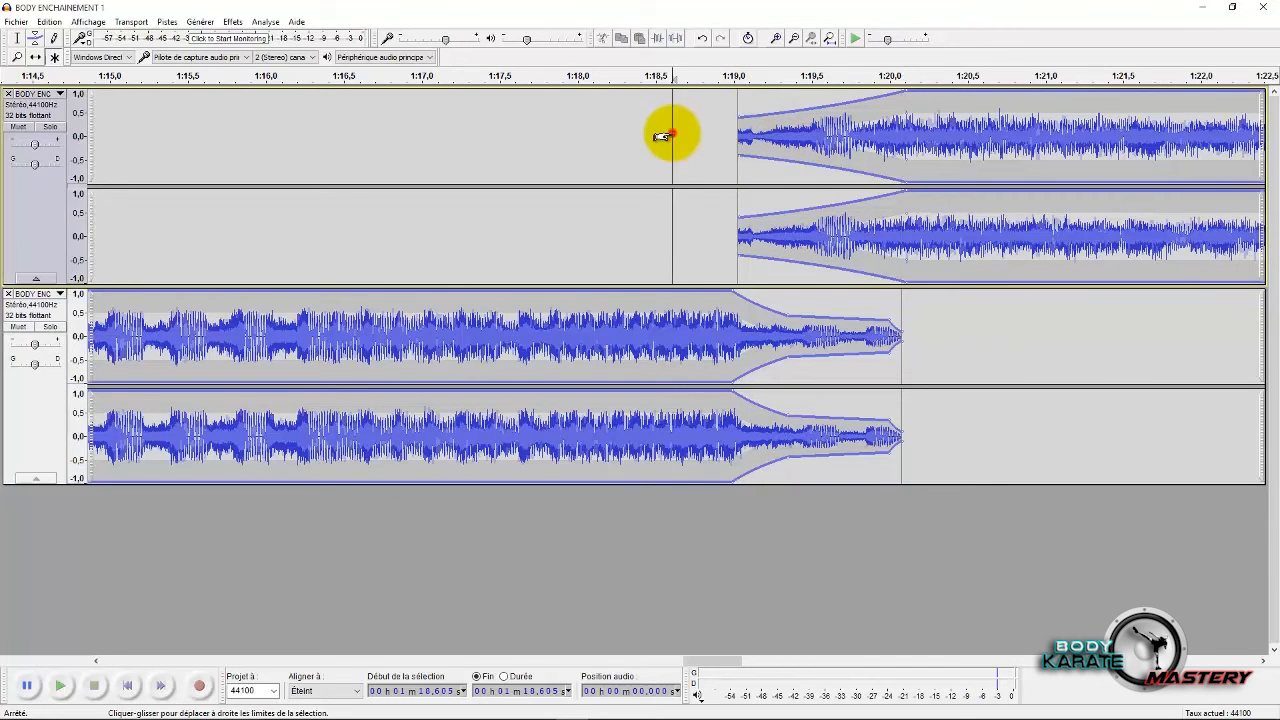
click(608, 149)
click(580, 143)
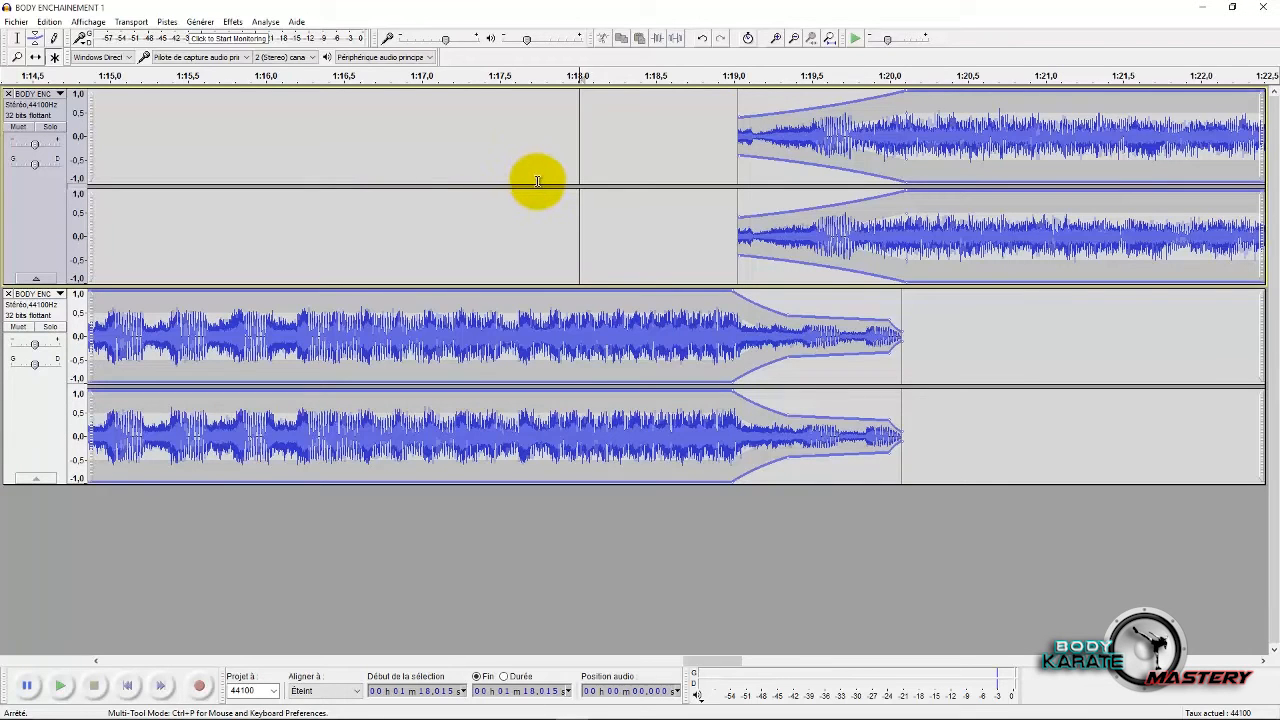
key(space)
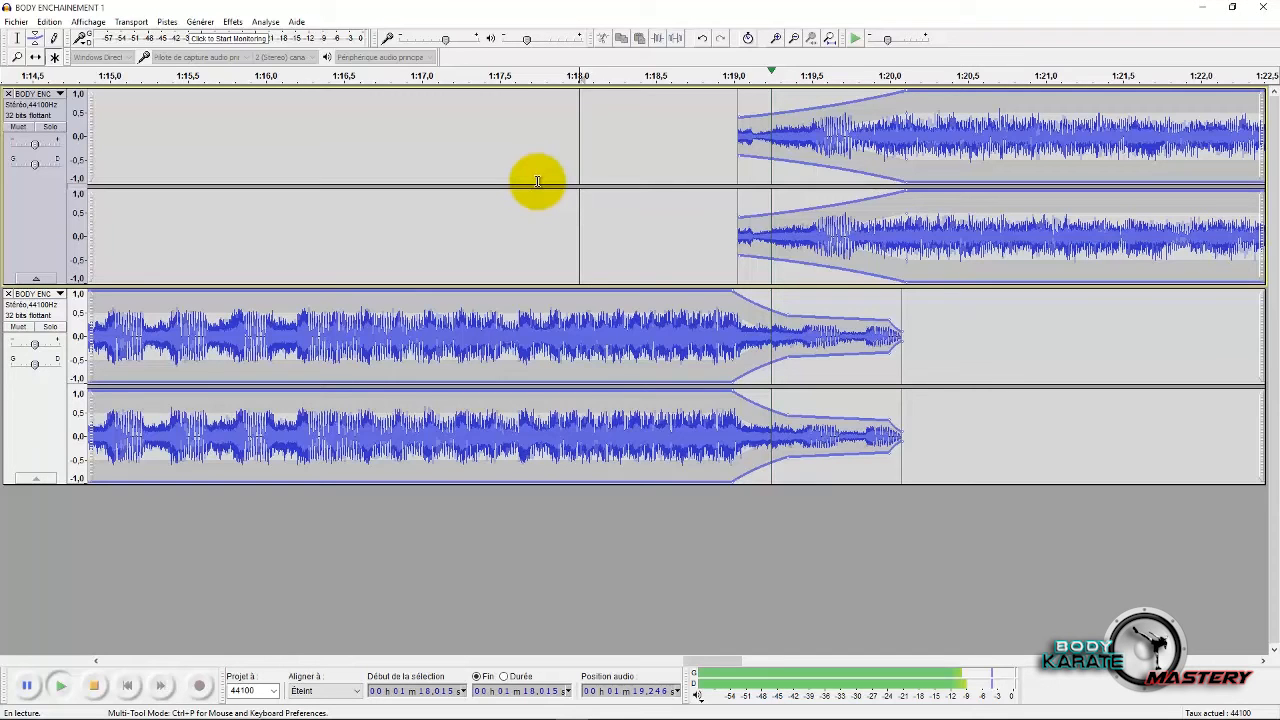
key(space)
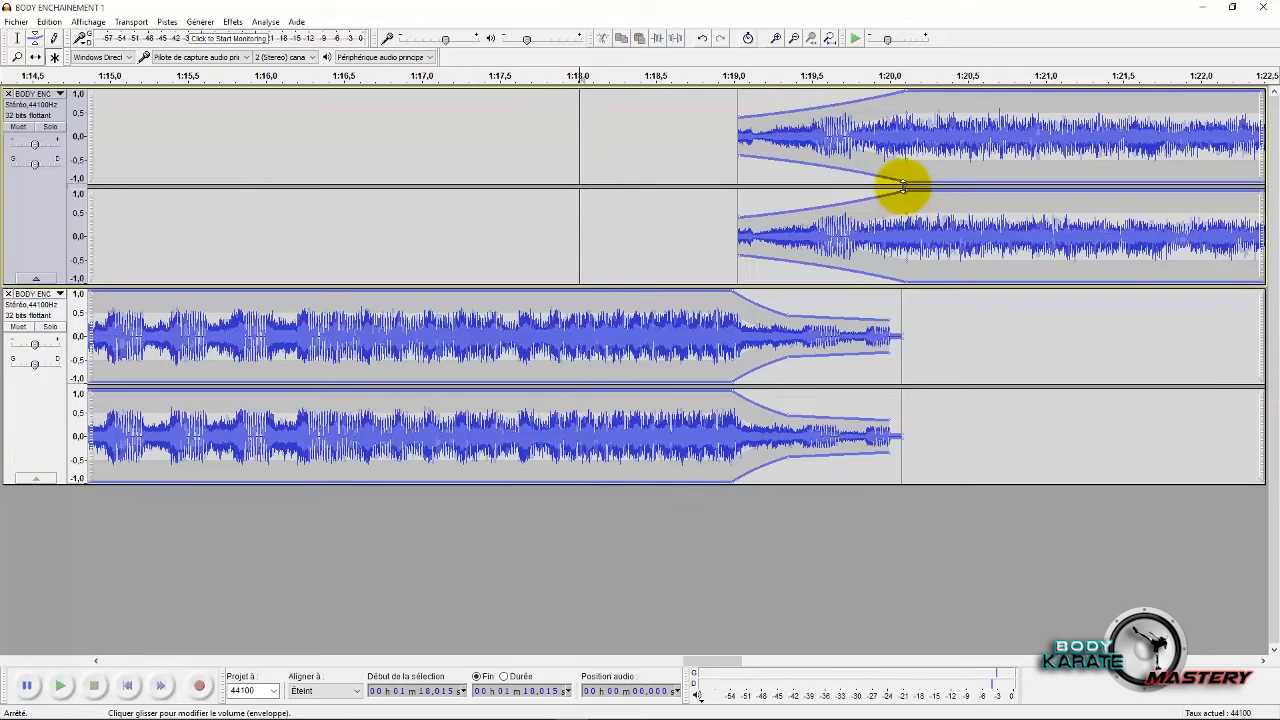
Lower the starting volume of the first track's fade-in further and play the transition from about 1:17.7.
click(893, 192)
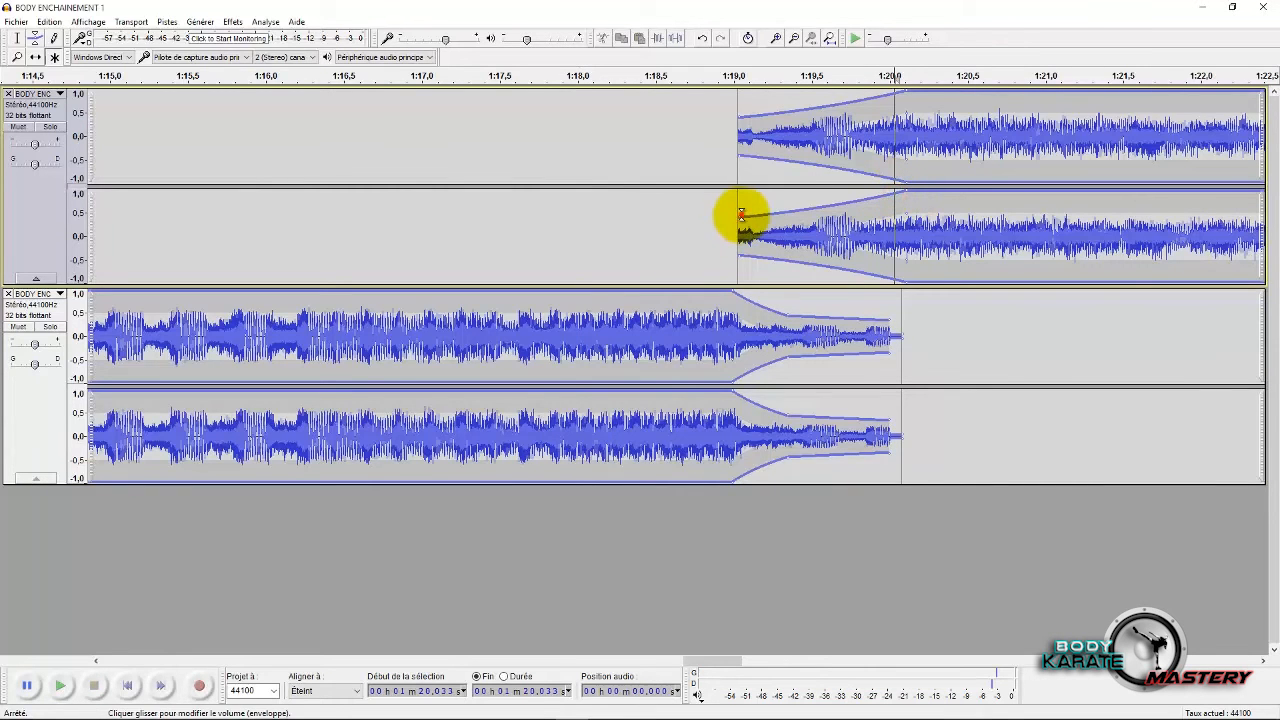
click(694, 231)
click(538, 214)
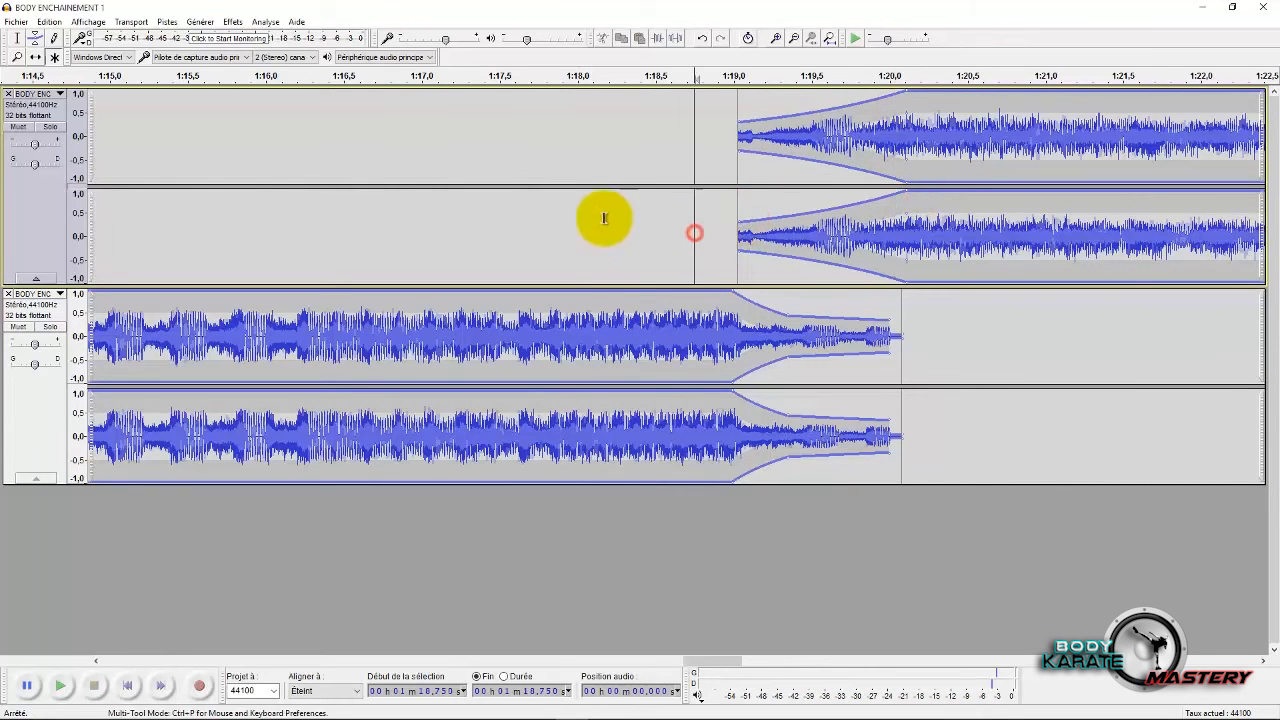
key(space)
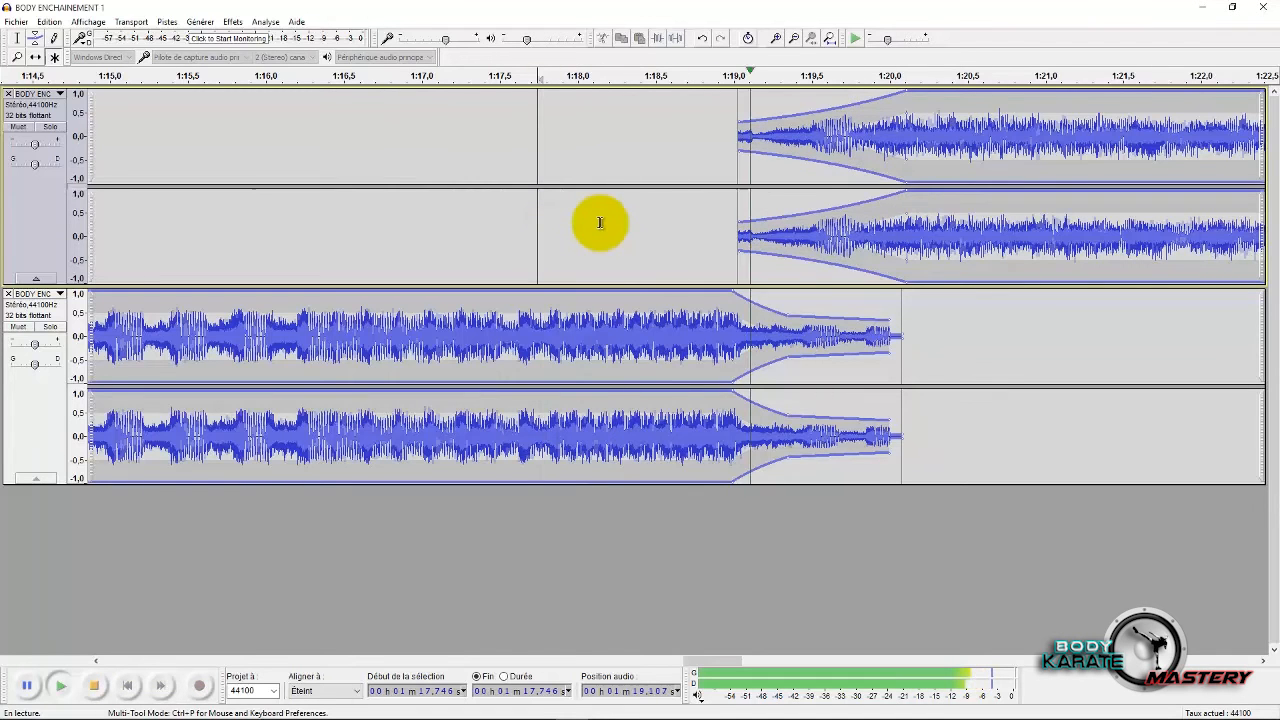
key(space)
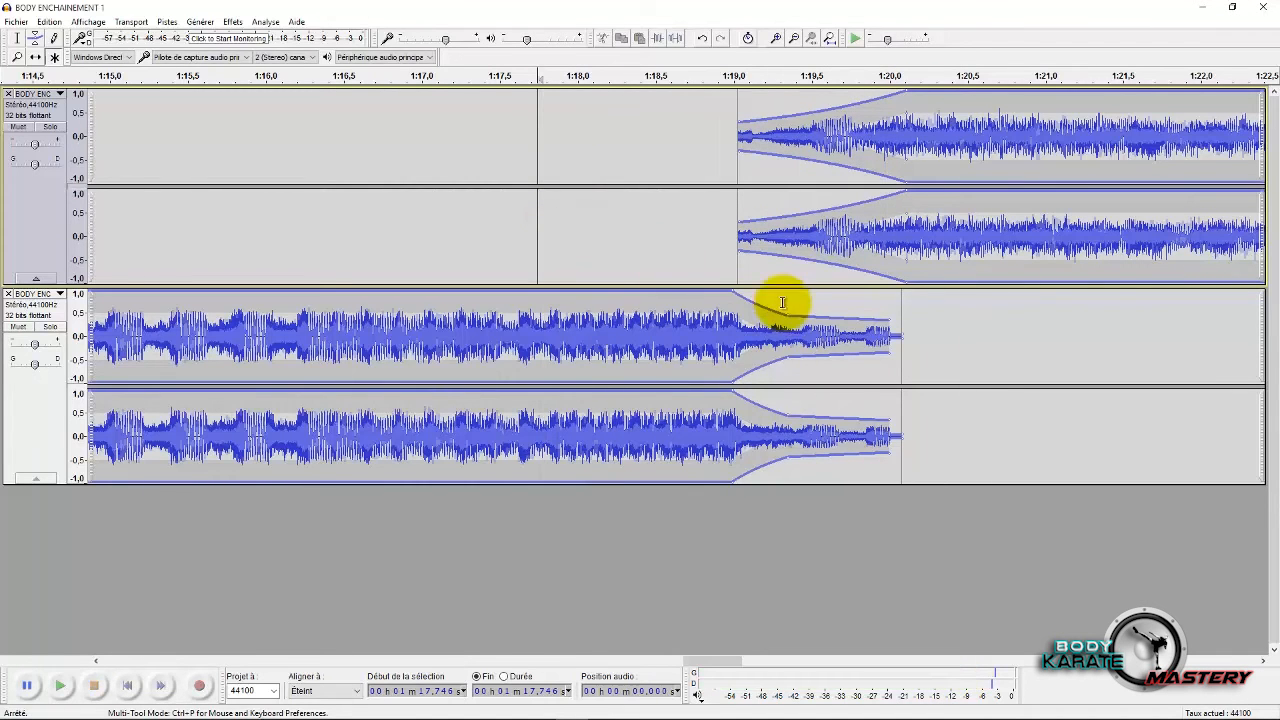
Lower the second track's envelope point at about 1:19.35 and replay the transition.
drag(788, 315, 788, 325)
key(space)
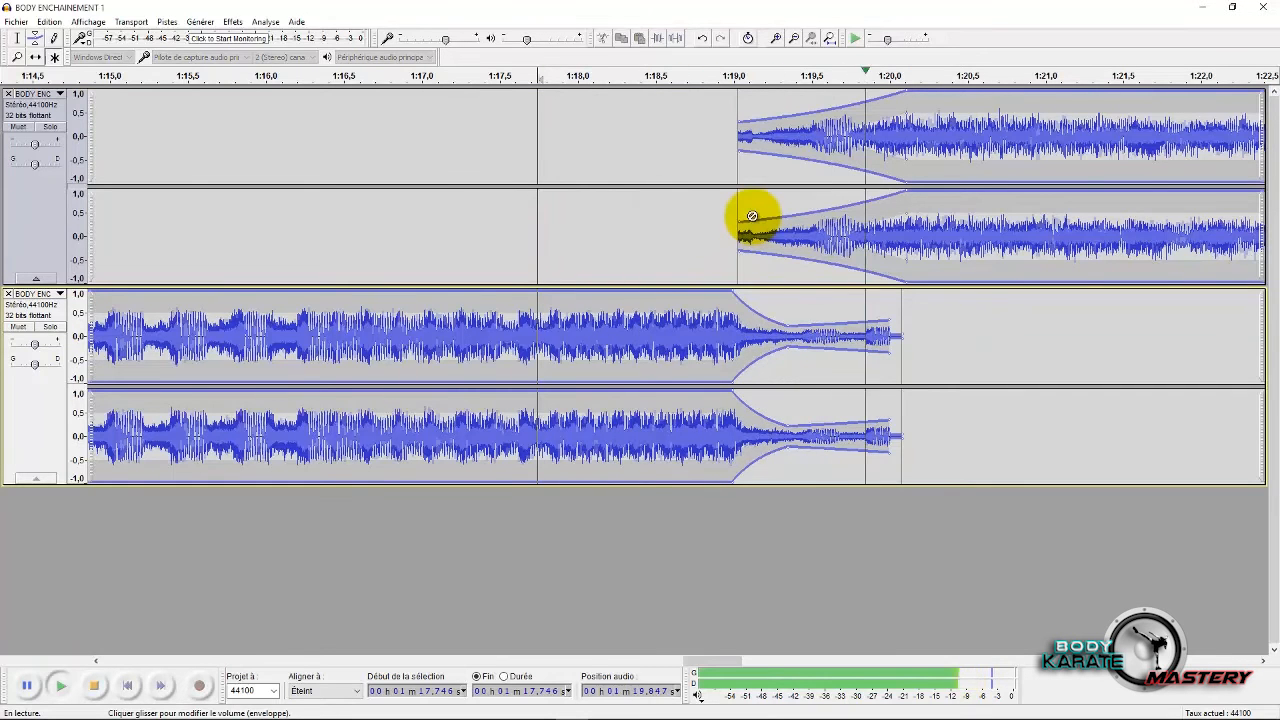
key(space)
Play the joined tracks from about 1:11.3 to check the crossfade.
scroll(665, 189, down, 5)
click(435, 163)
key(space)
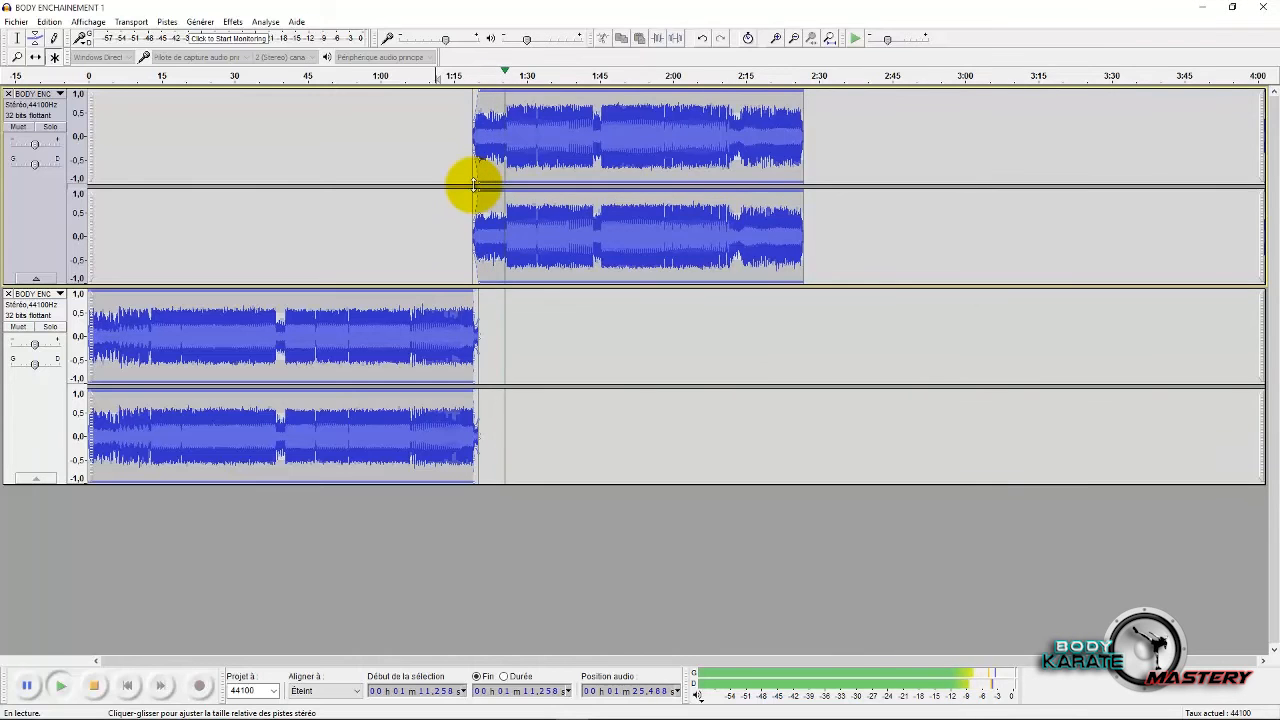
key(space)
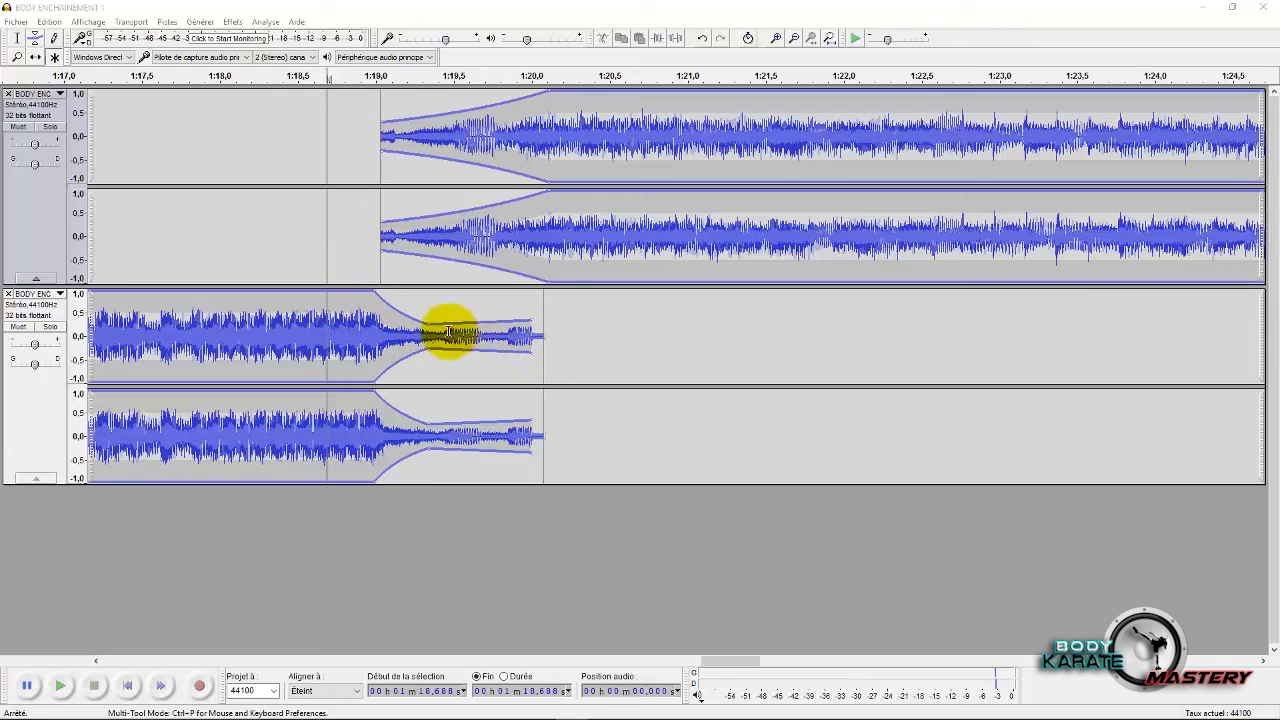
click(664, 335)
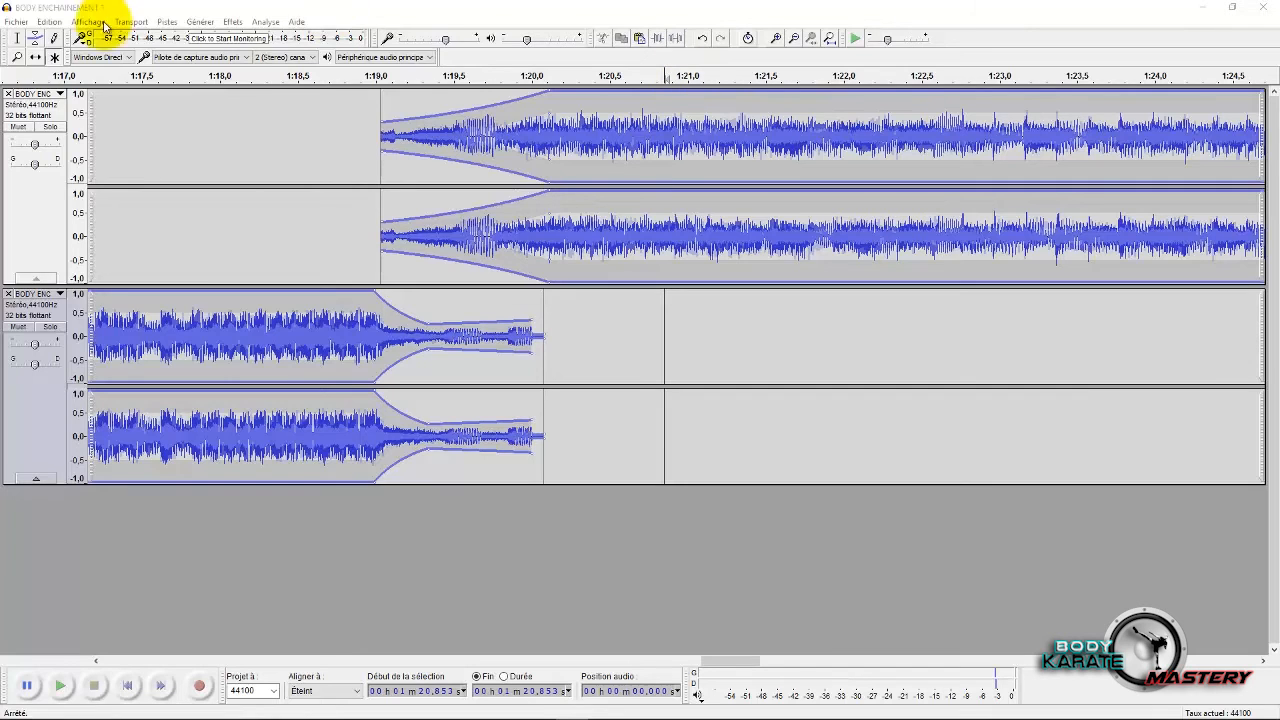
Create a new project and import the audio file "Right Round - Florida _ Lyrics _ ORIGINAL_125bpm".
click(17, 22)
click(29, 34)
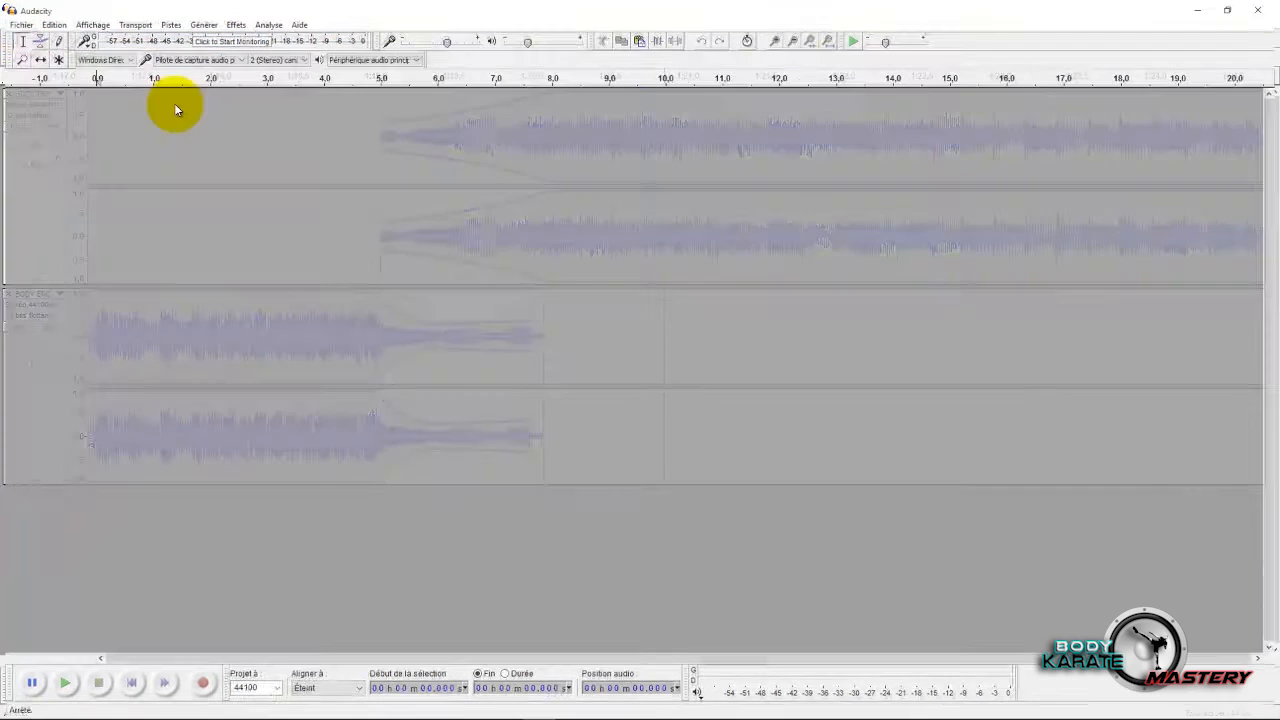
click(16, 22)
mouse_move(150, 183)
click(313, 186)
click(255, 265)
click(235, 252)
click(405, 334)
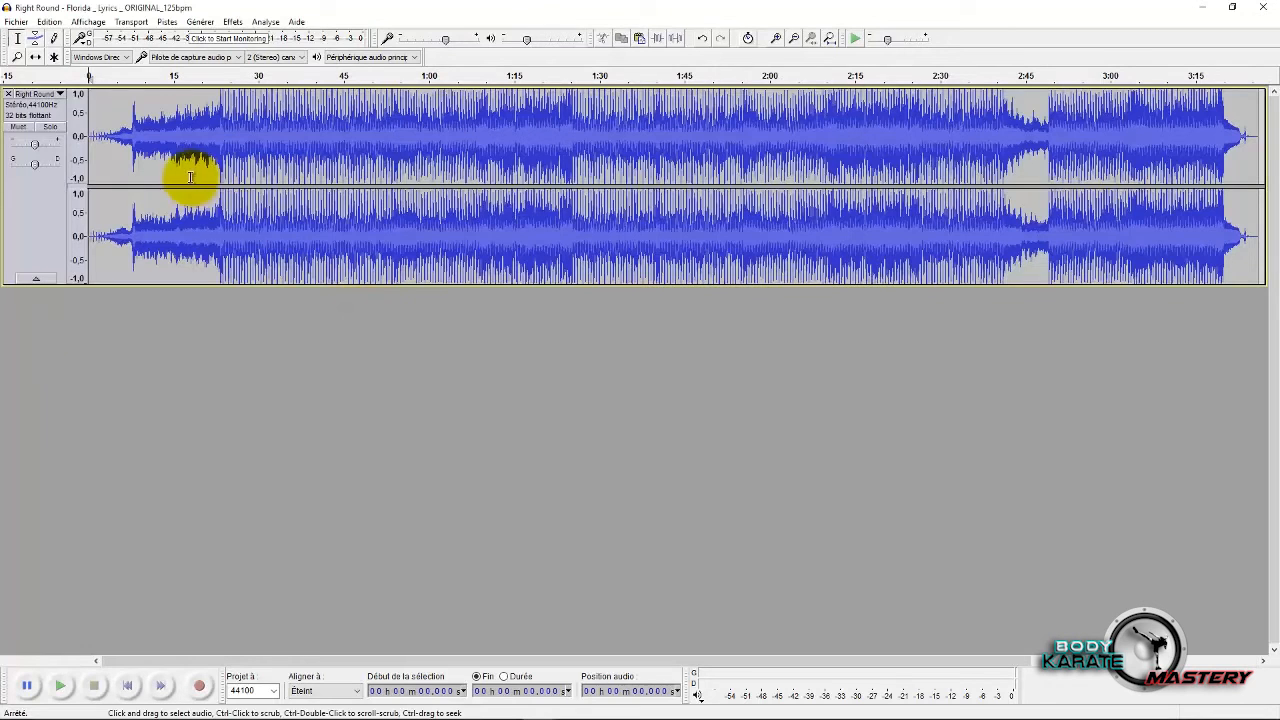
Play the imported song from about 22.8 seconds.
click(219, 165)
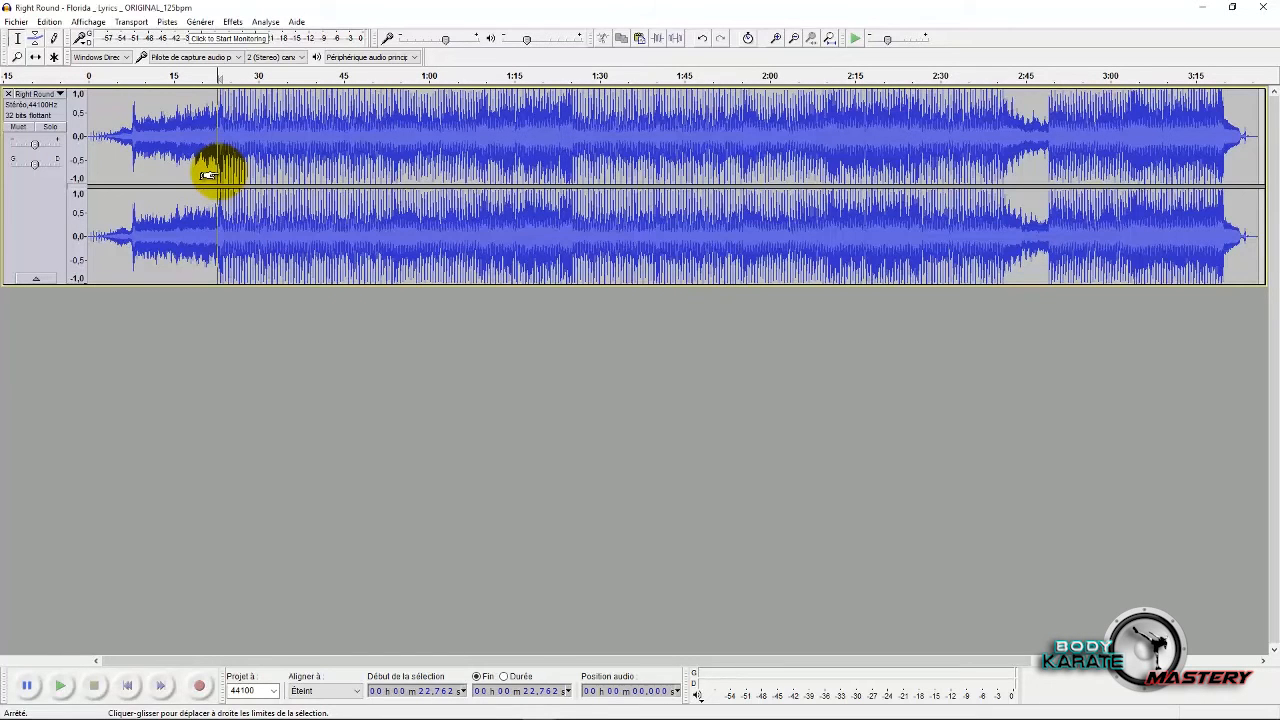
key(space)
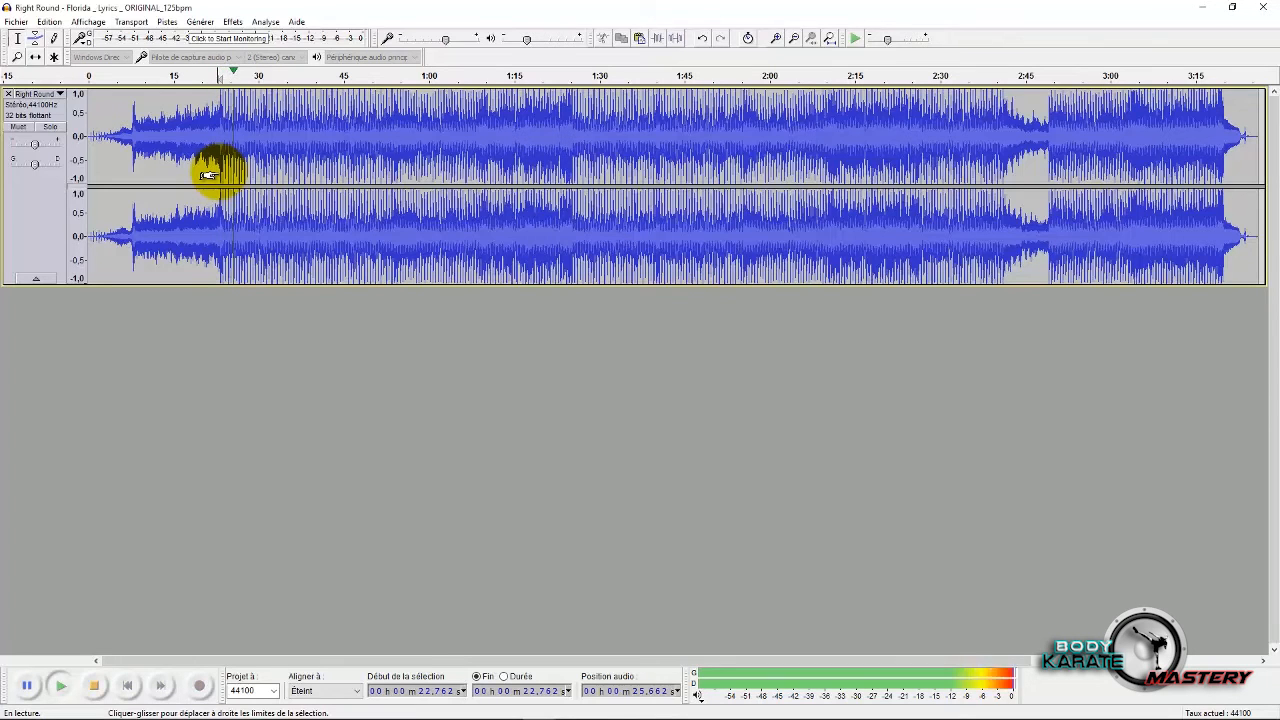
key(space)
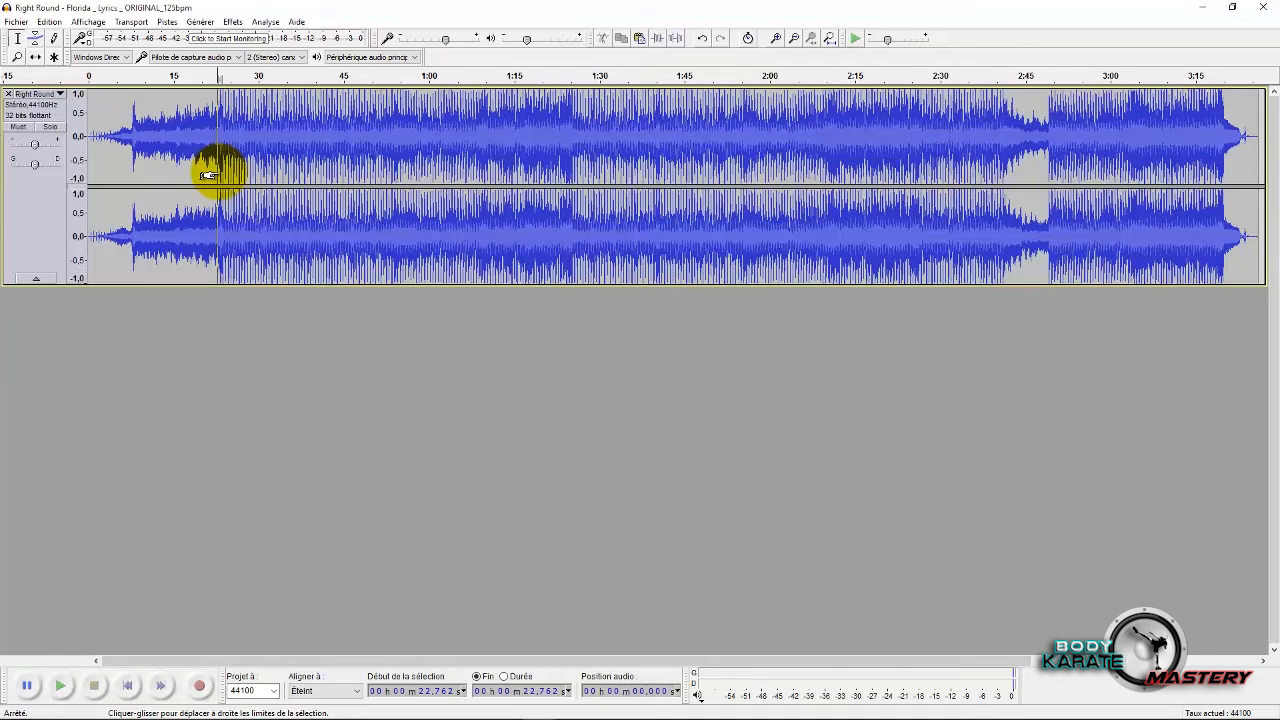
Add a new empty stereo audio track below the imported song.
click(167, 21)
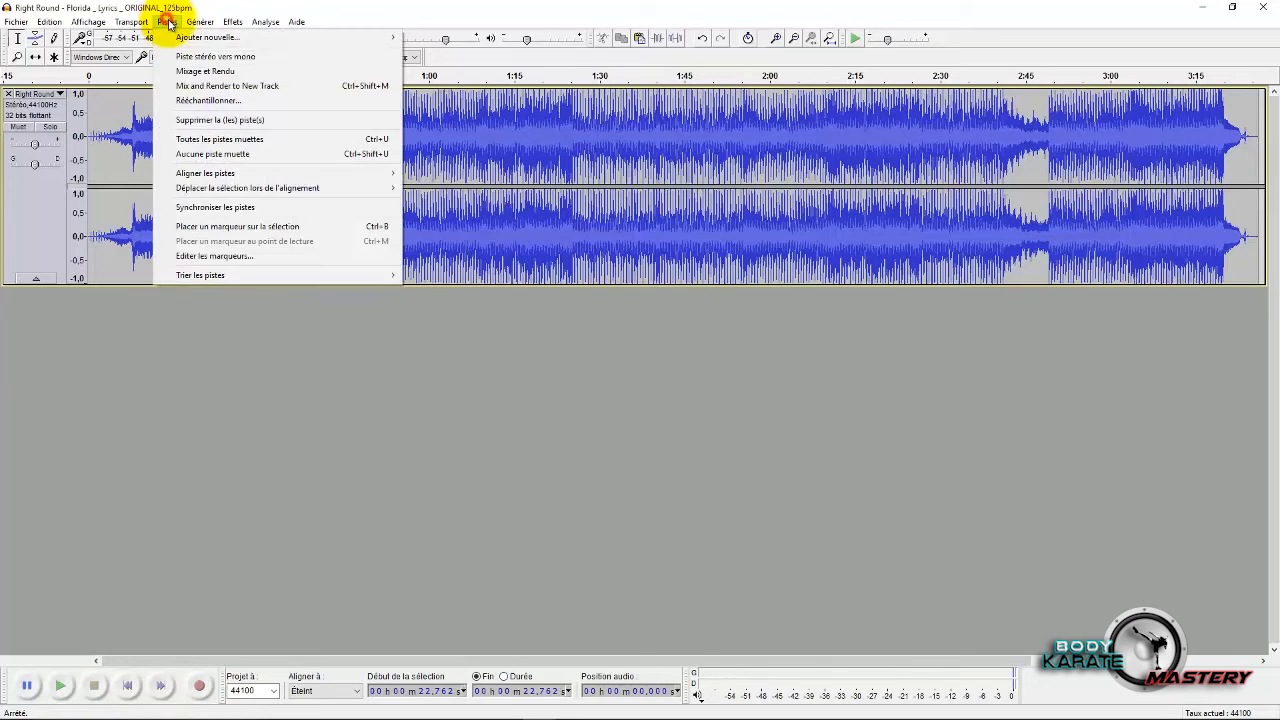
mouse_move(266, 36)
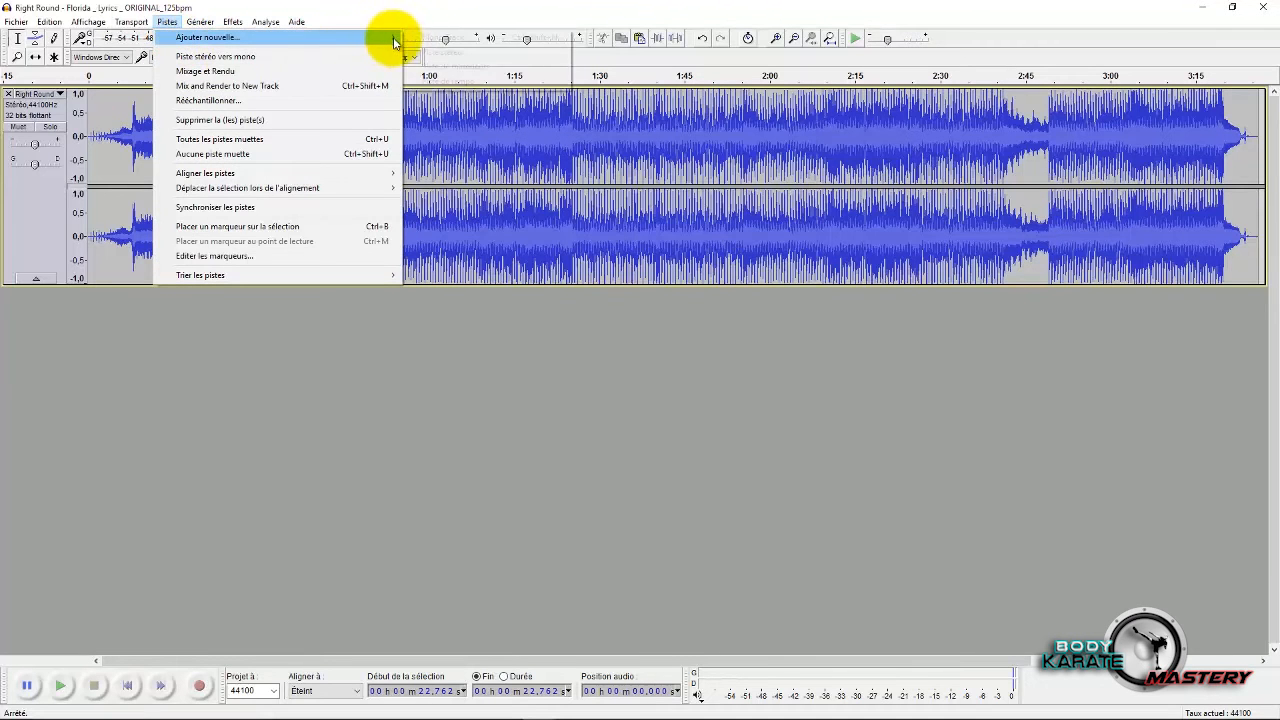
click(430, 51)
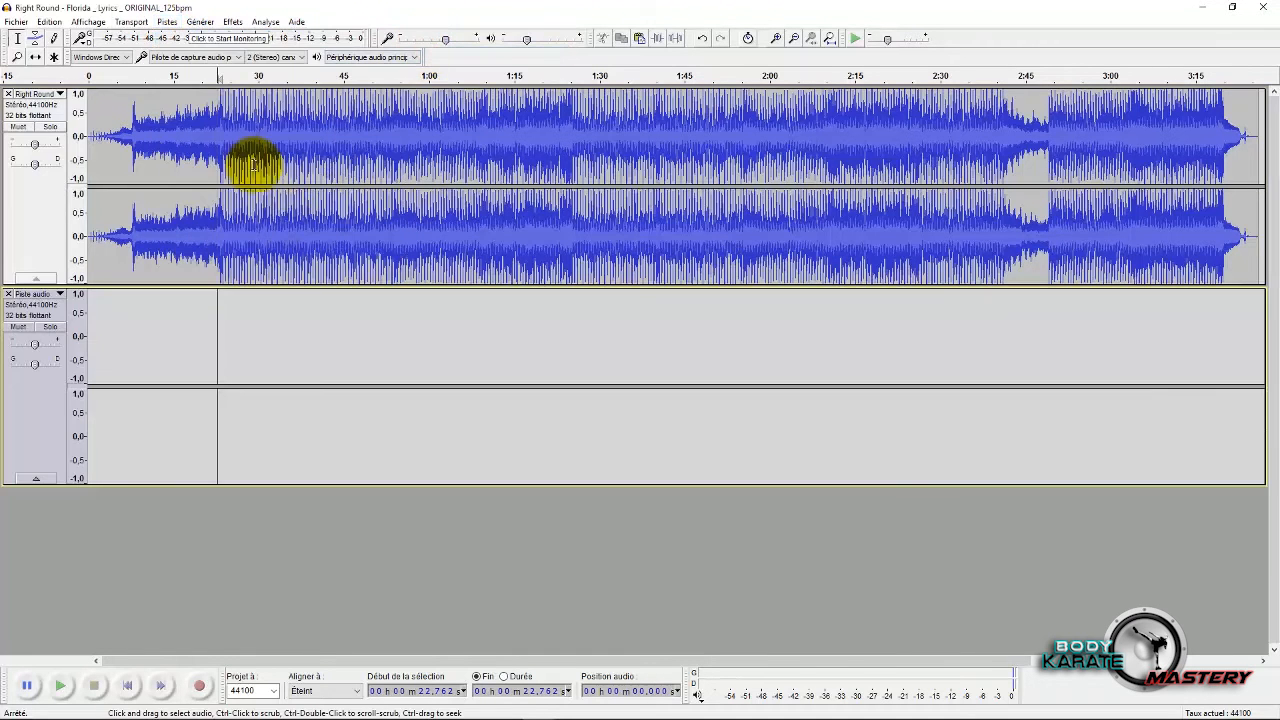
Copy the entire imported song into the empty stereo track below, aligned to the start of the timeline.
double_click(254, 163)
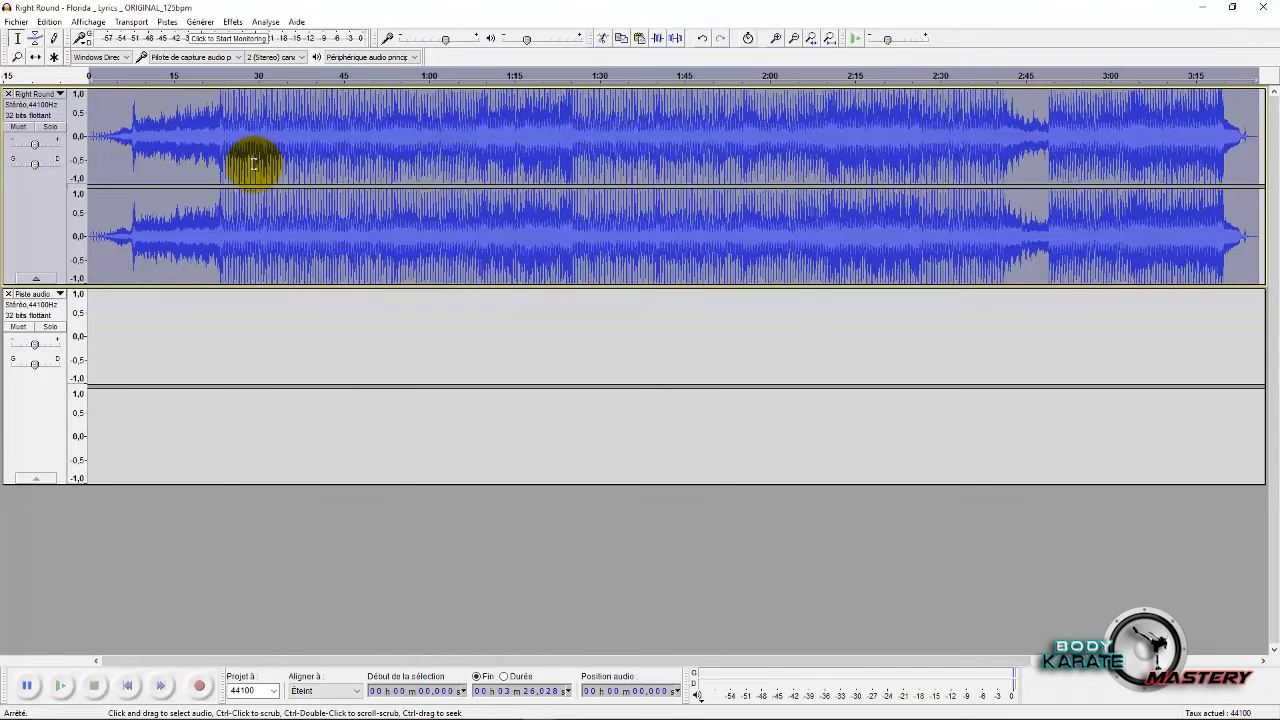
click(104, 348)
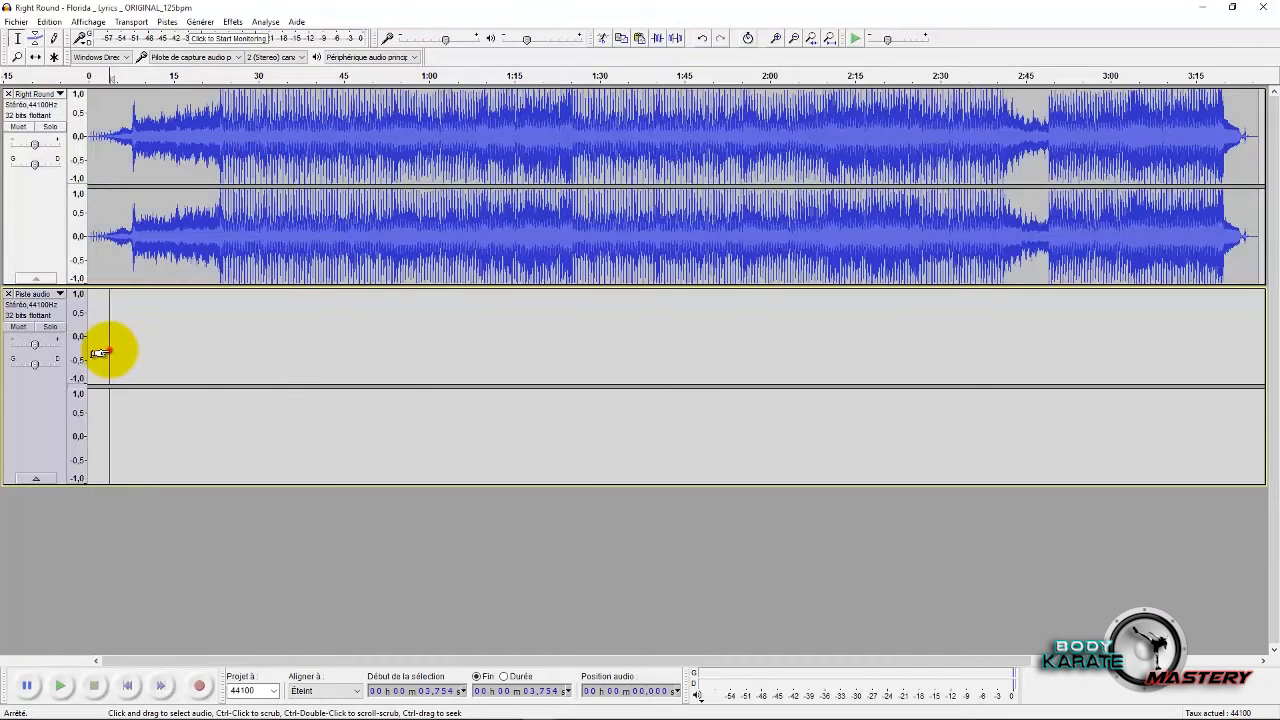
key(ctrl+v)
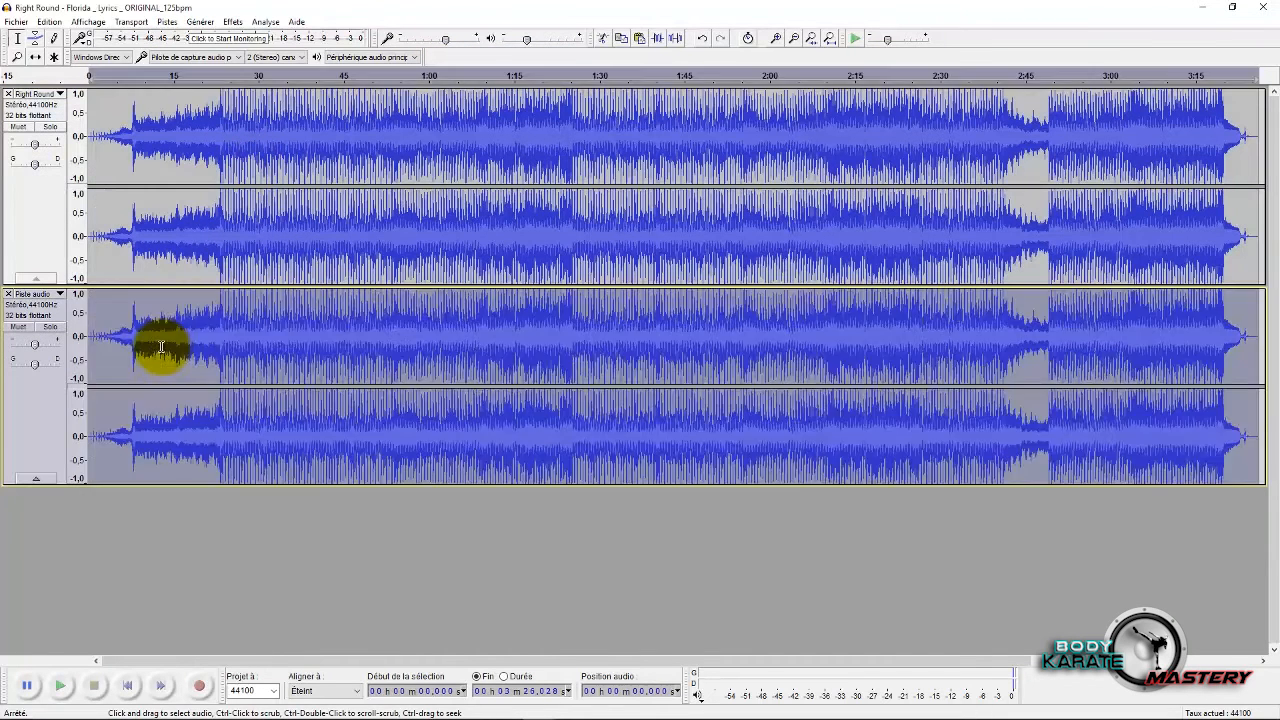
Change the copied track's tempo from 125 to 140 beats per minute without altering its pitch.
click(35, 392)
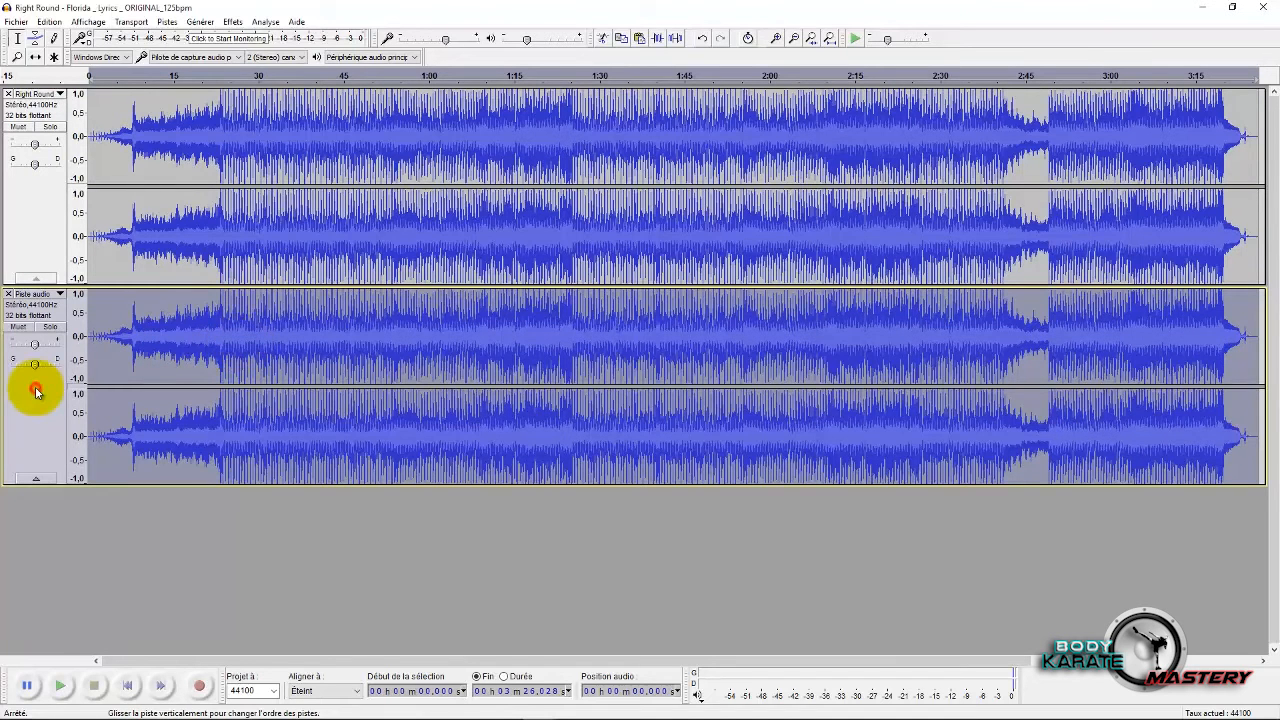
click(232, 21)
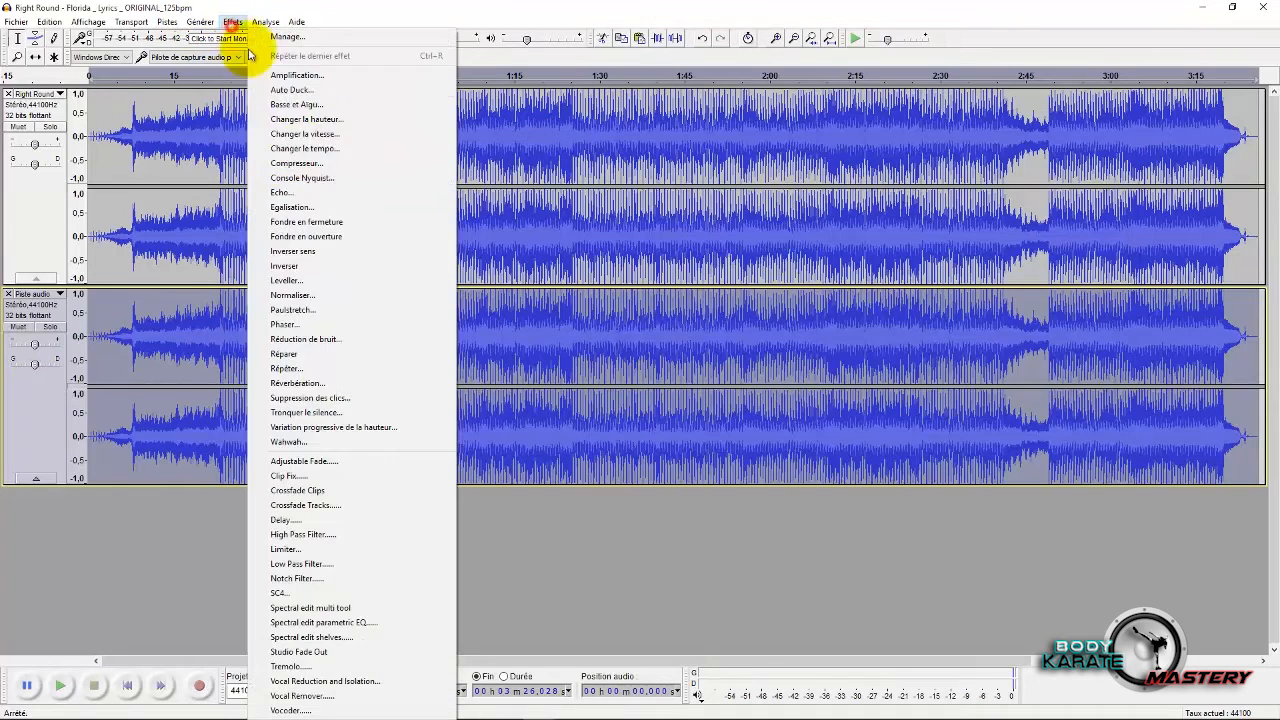
click(330, 148)
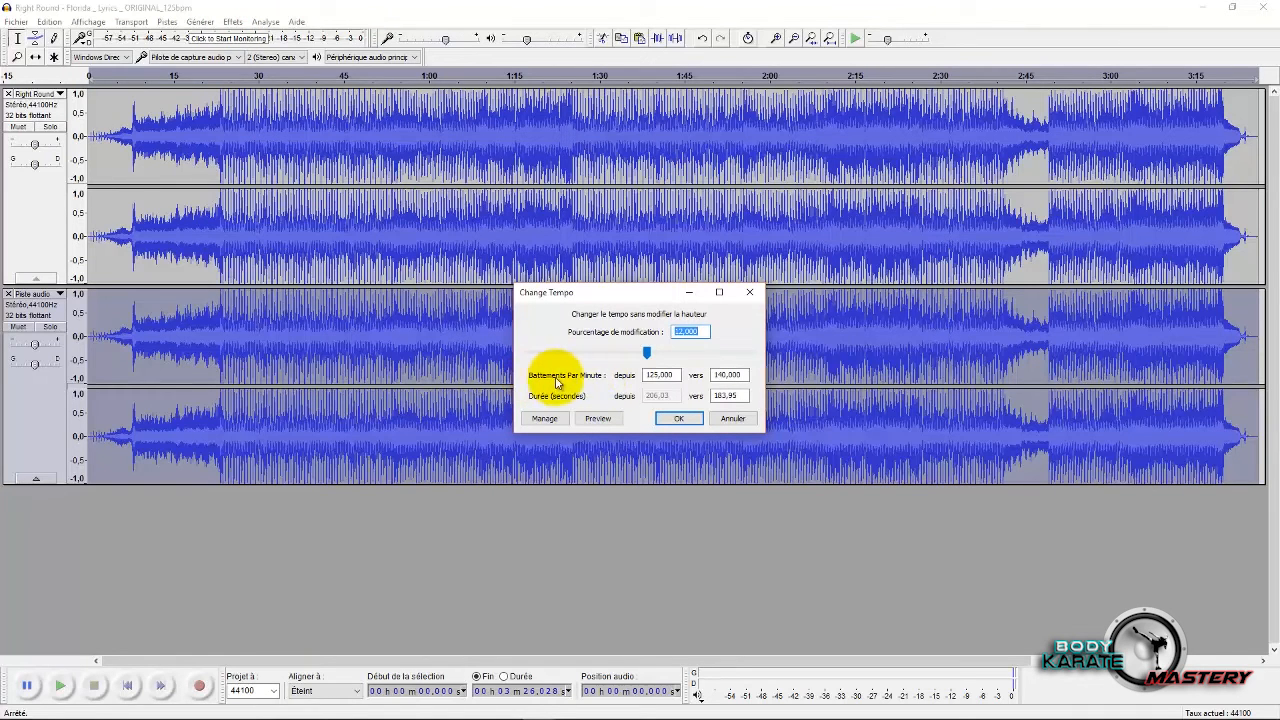
double_click(663, 376)
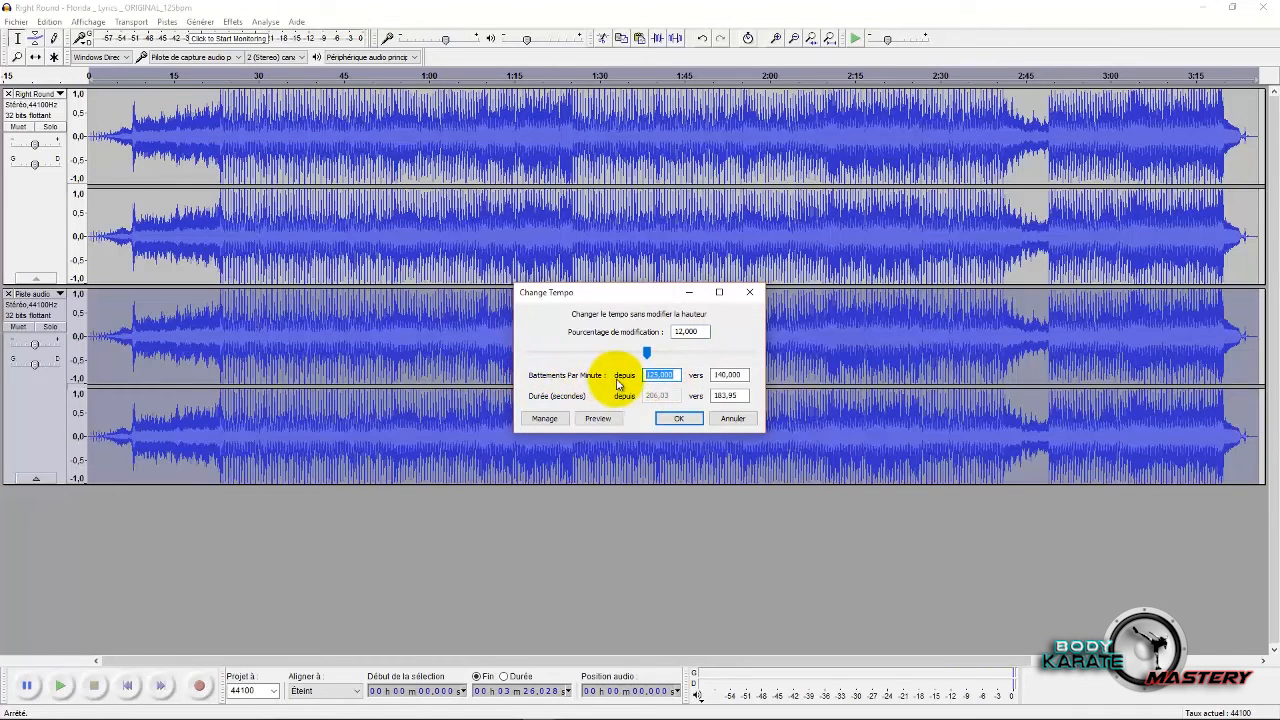
click(722, 375)
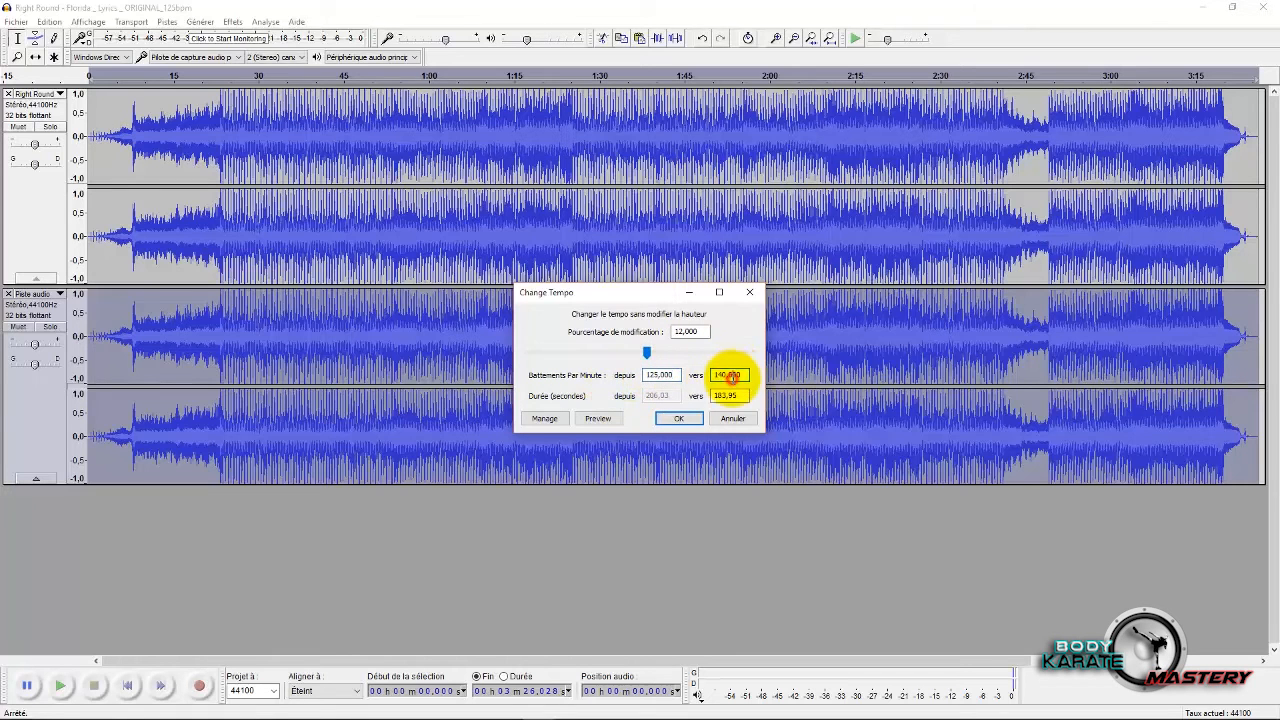
click(682, 418)
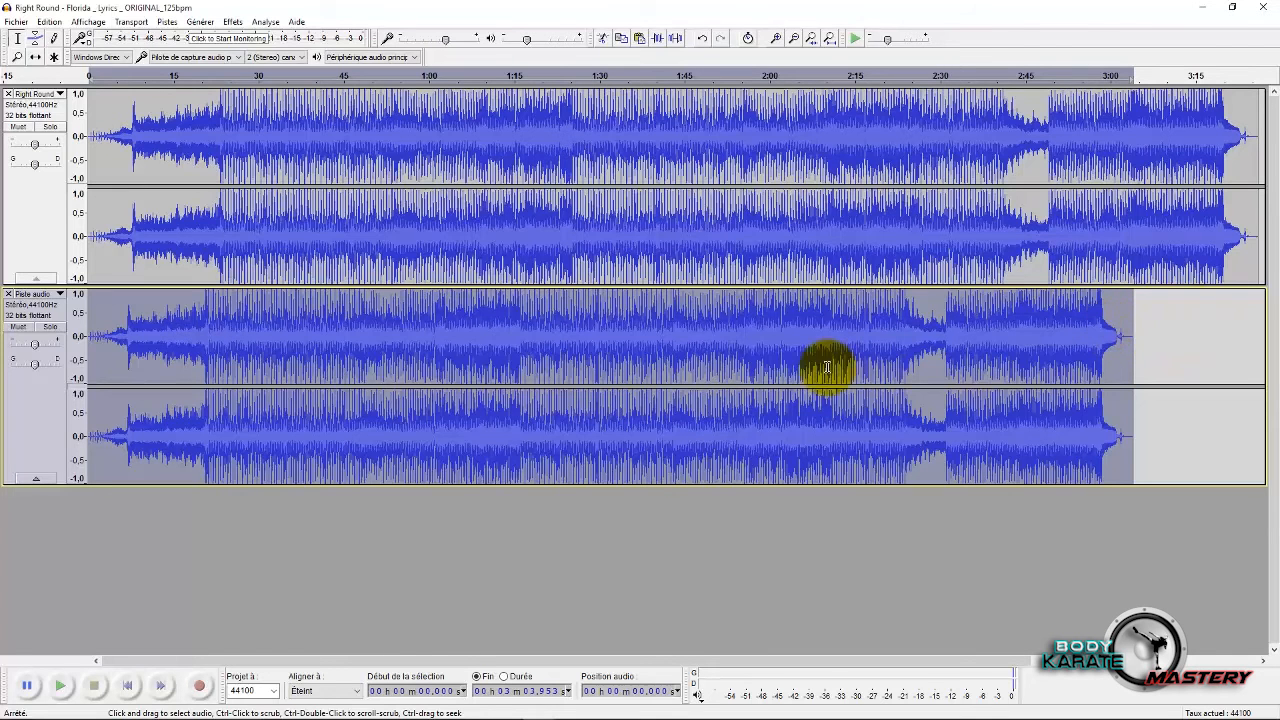
Play the original song alone from about 1:21.7, and switch to the tempo-changed copy during playback to compare them.
click(50, 127)
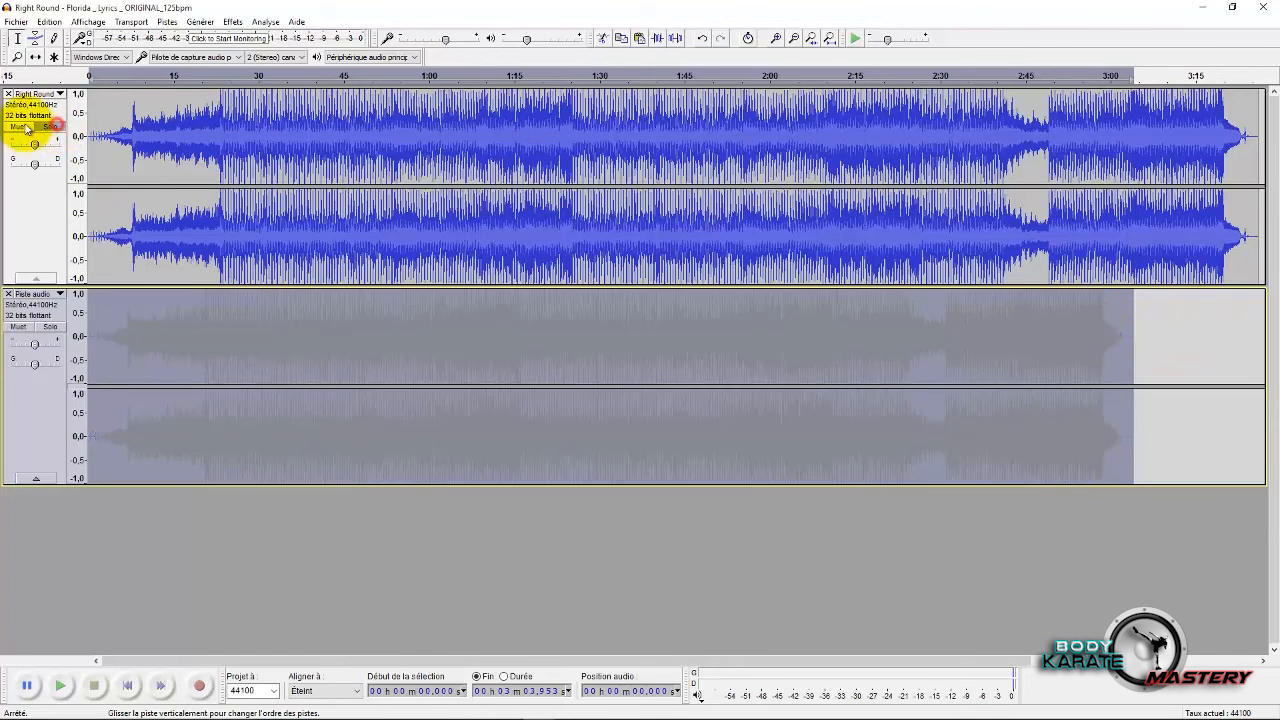
click(551, 140)
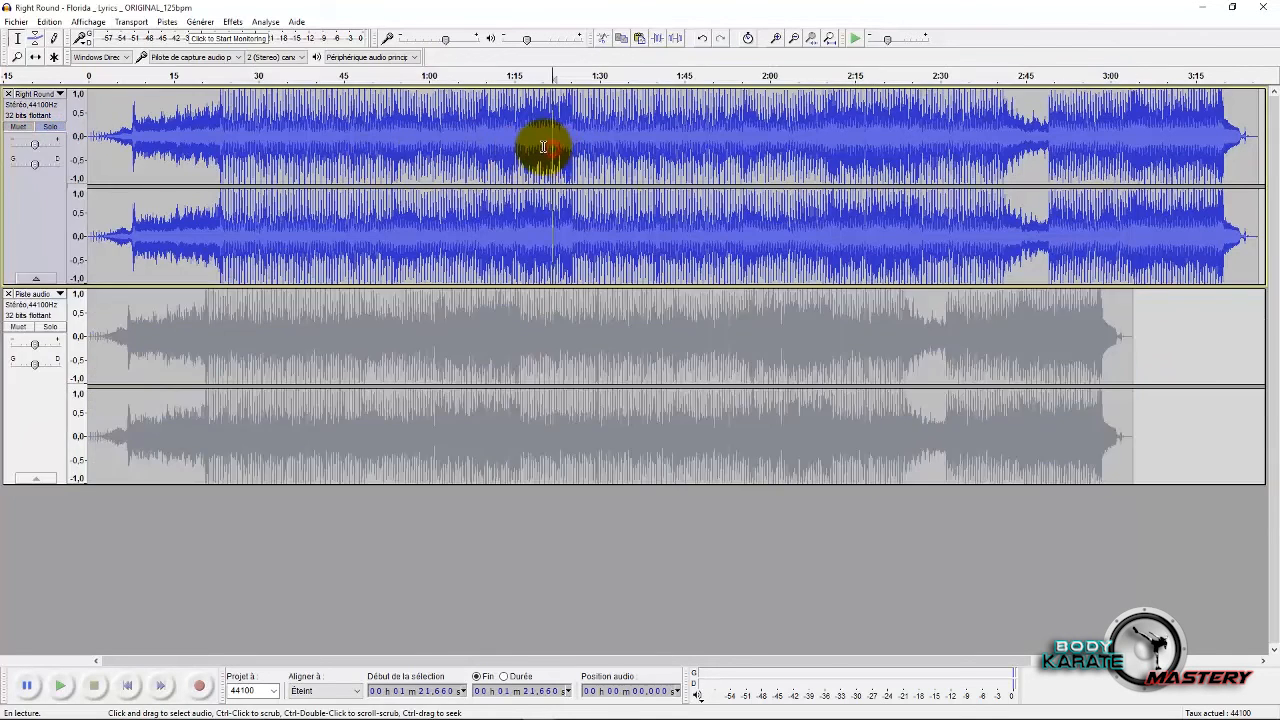
key(space)
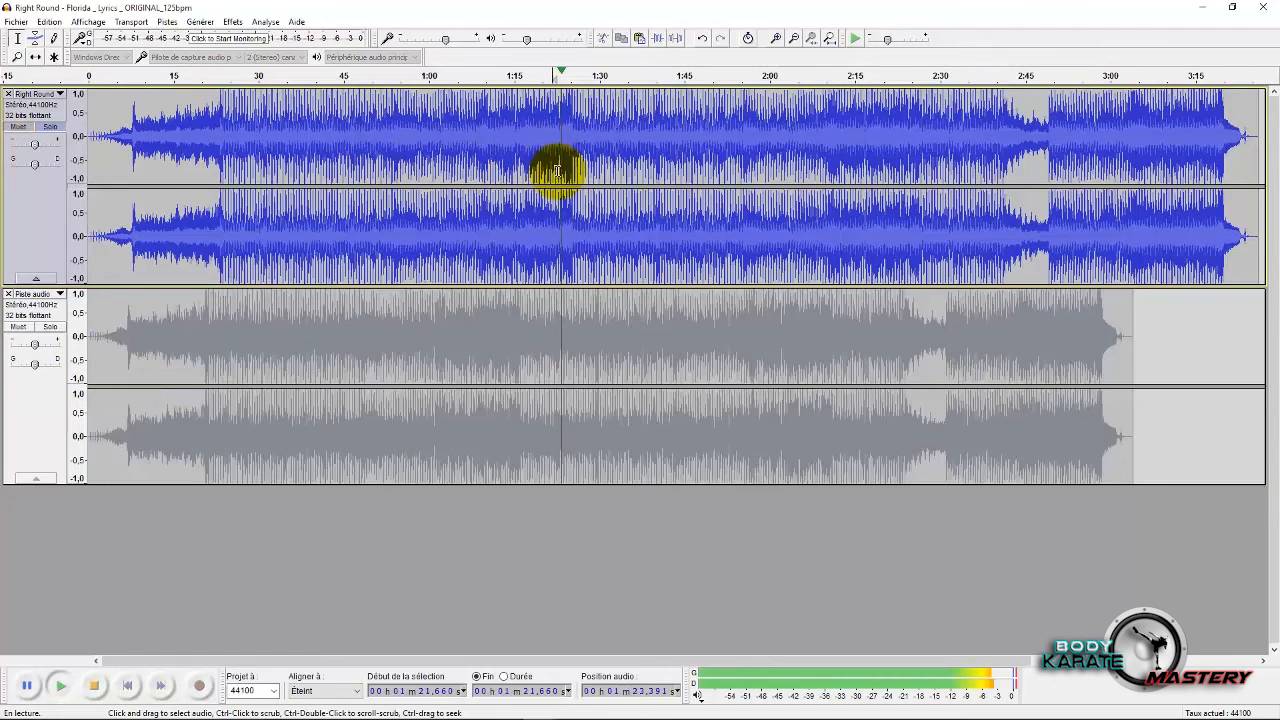
click(52, 127)
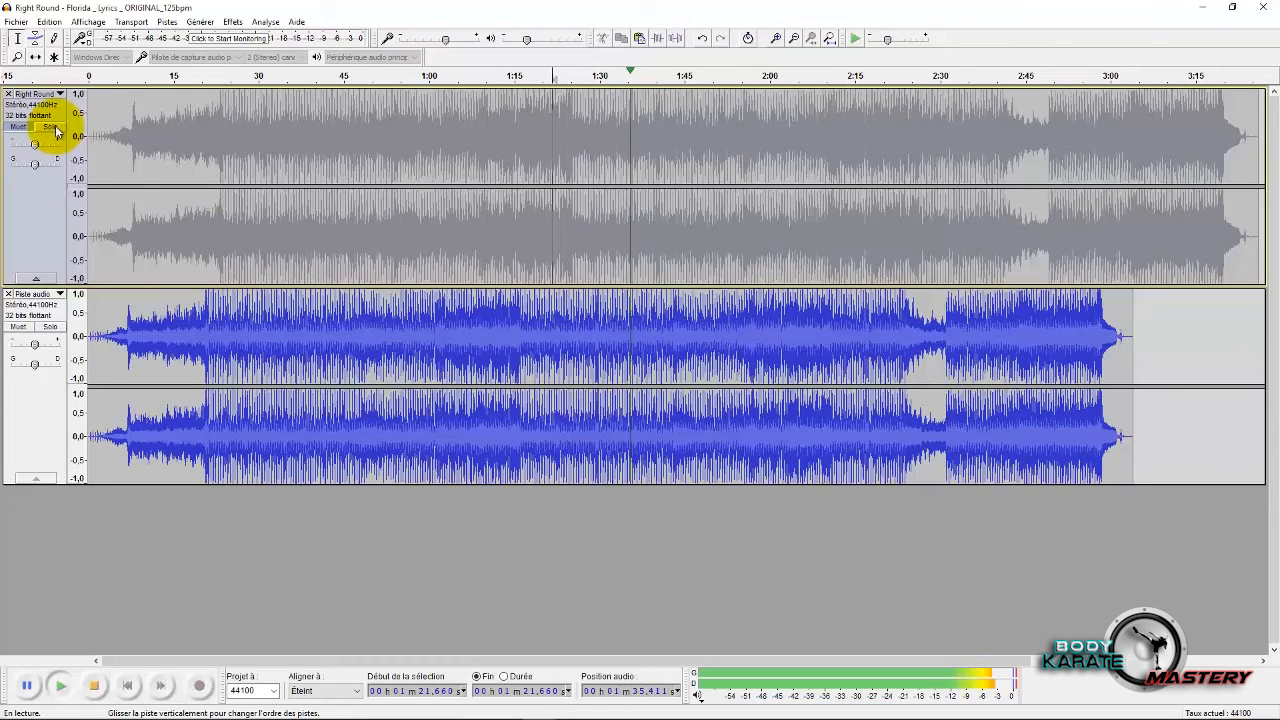
key(space)
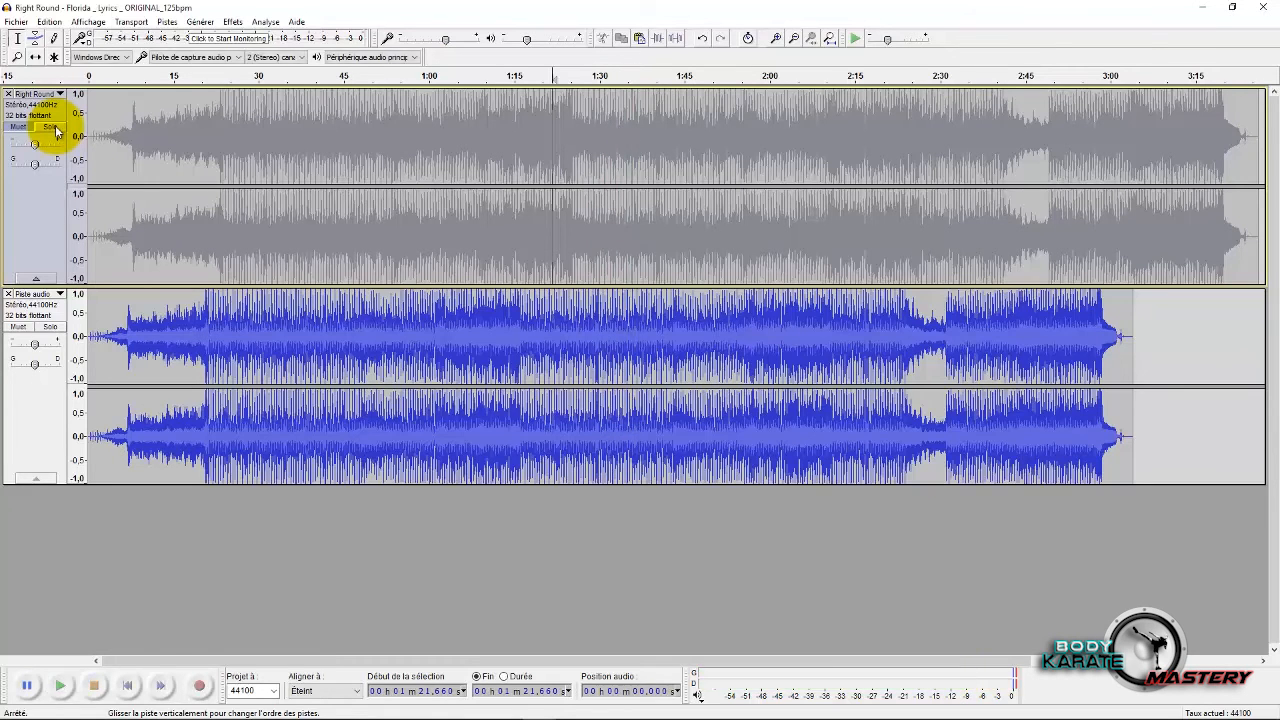
click(50, 127)
click(25, 205)
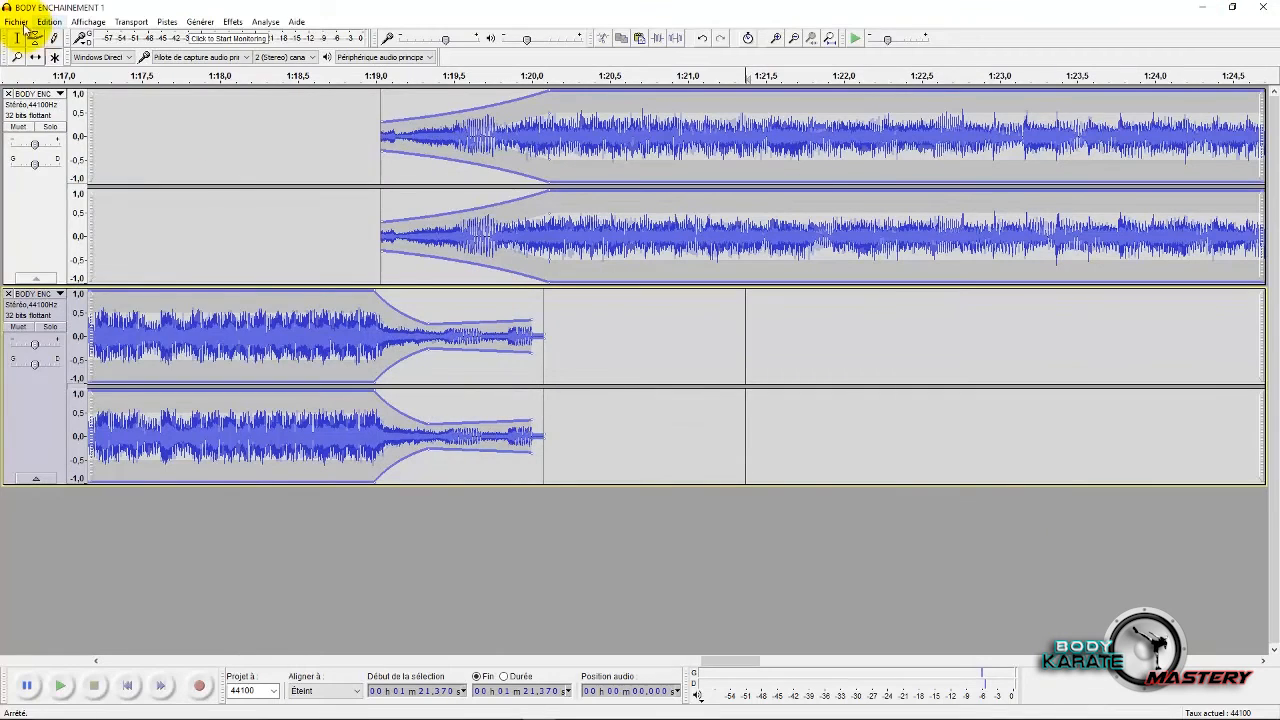
Start exporting the audio of the project "BODY ENCHAINEMENT 1", with MP3 as the file type.
click(17, 22)
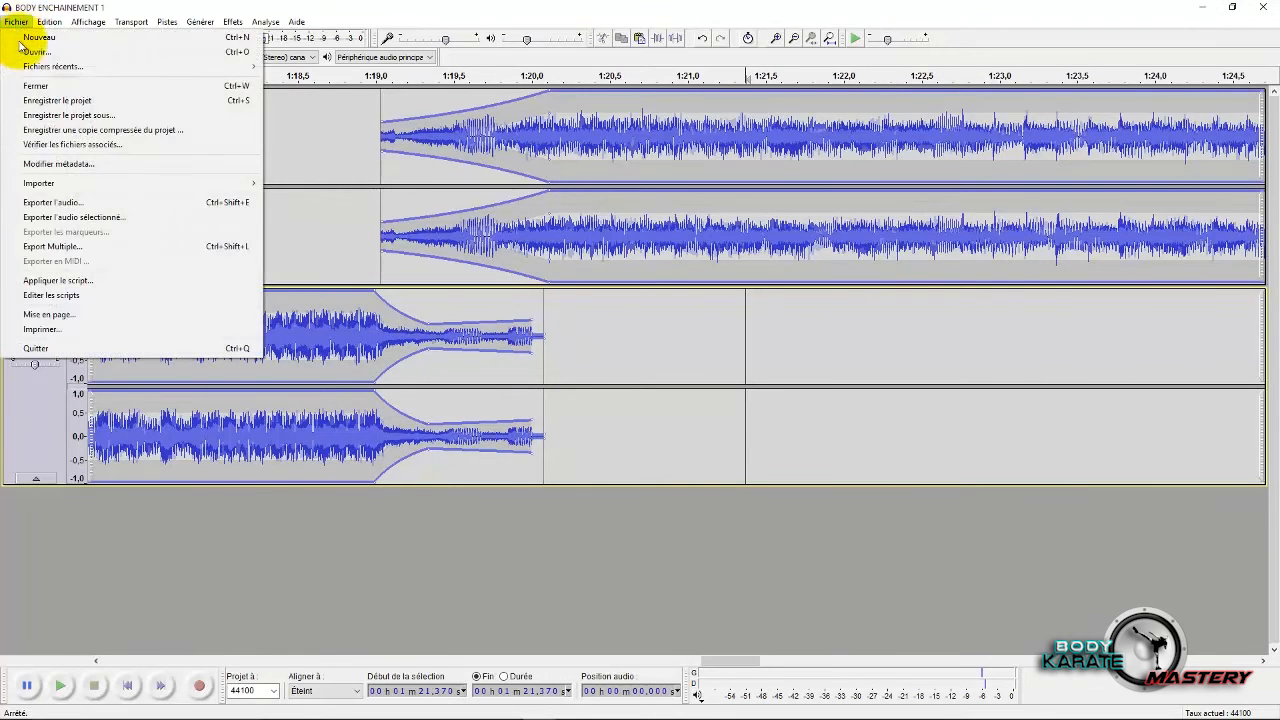
click(100, 202)
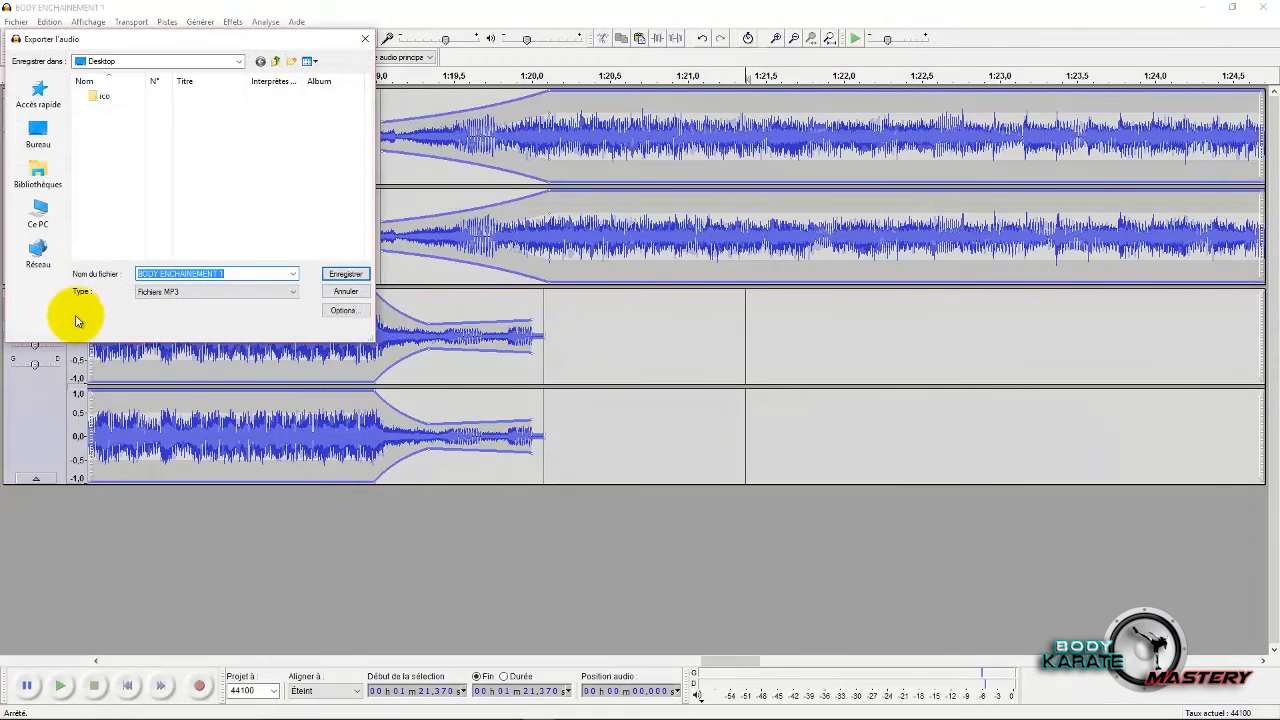
click(158, 292)
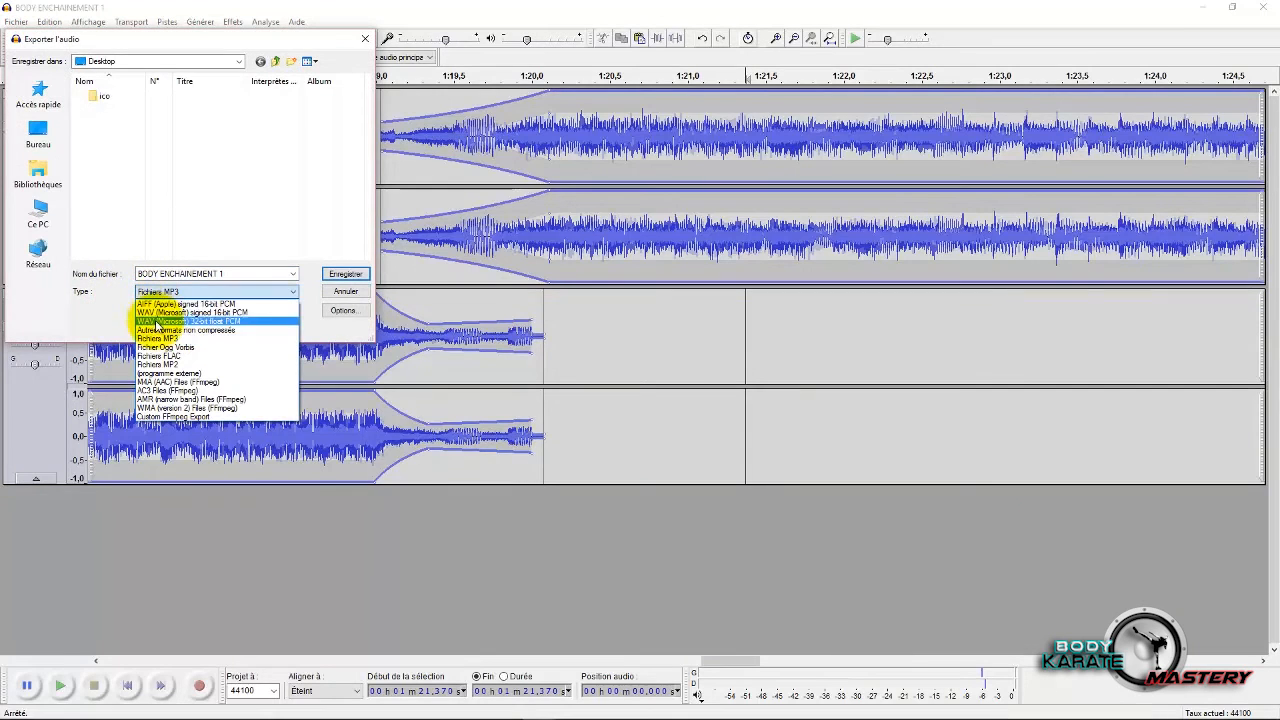
click(156, 314)
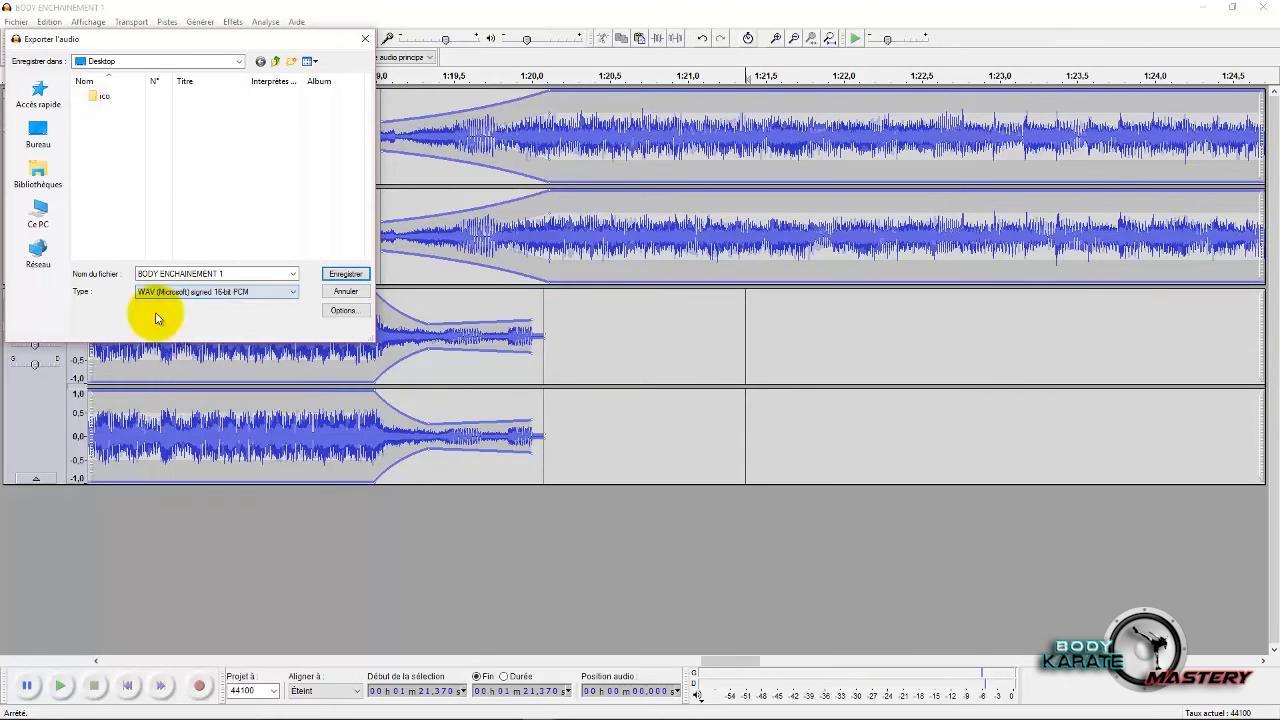
click(217, 292)
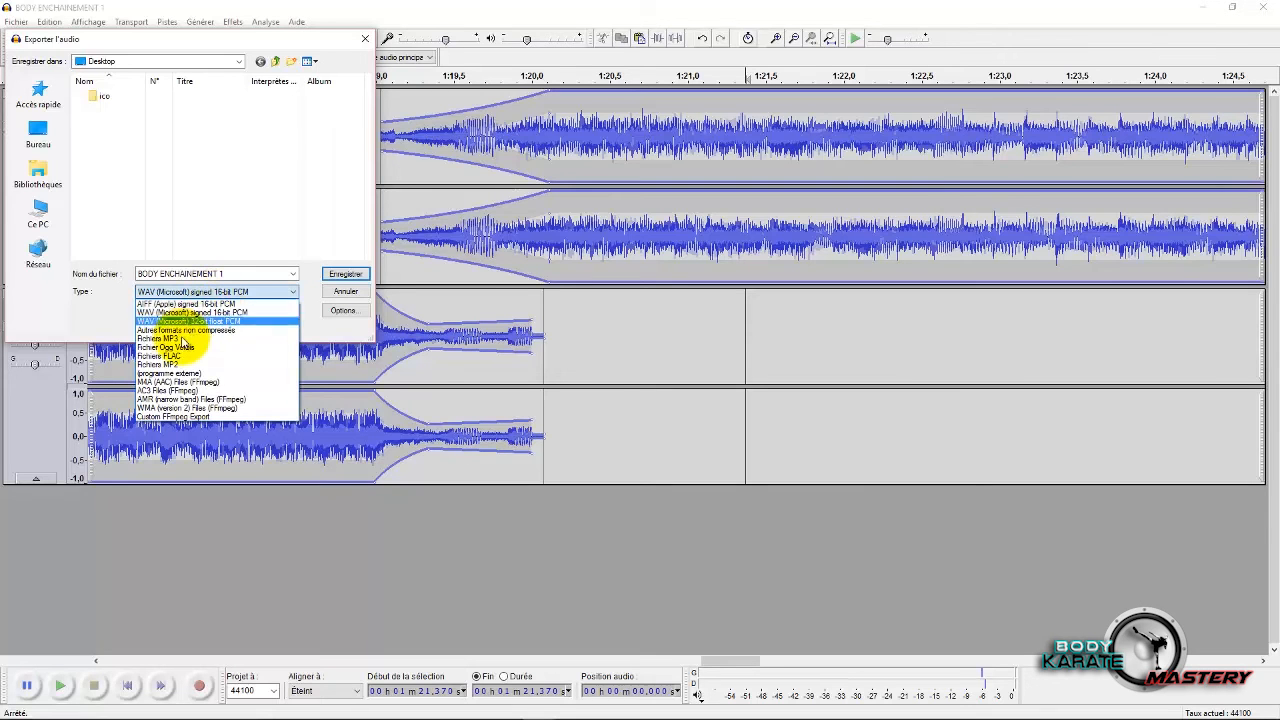
click(183, 340)
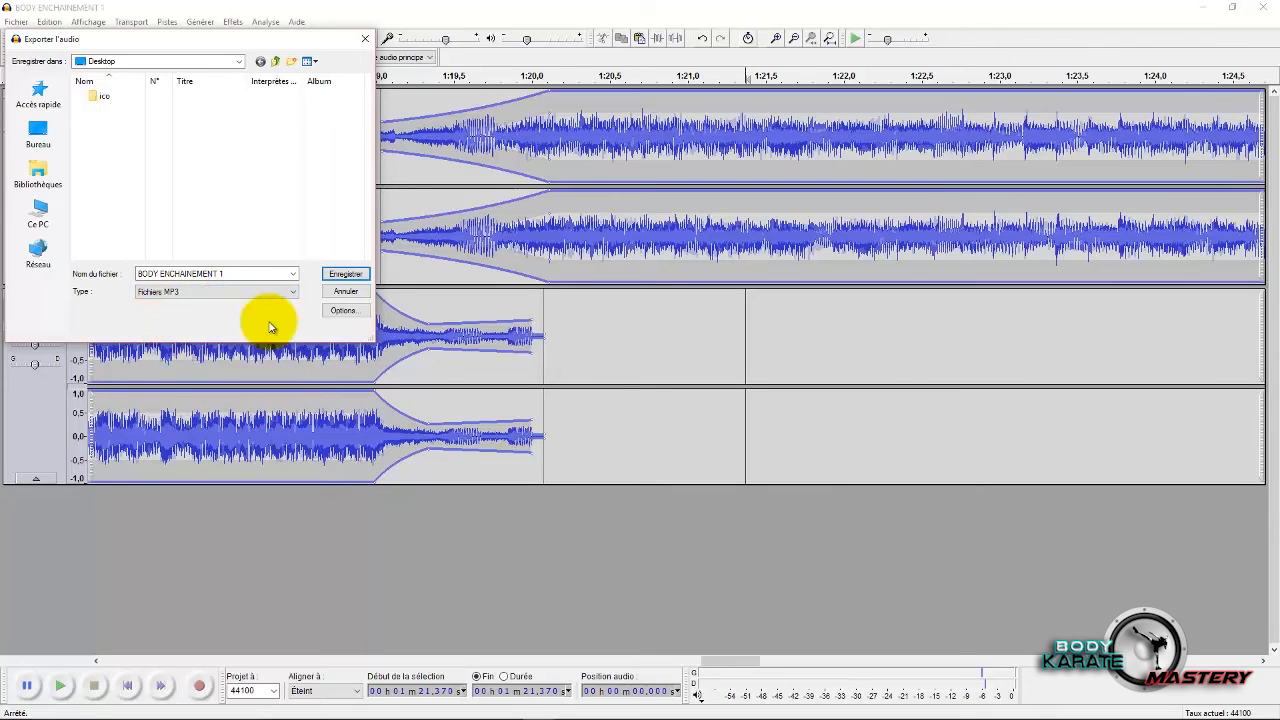
Set the MP3 export quality to 0, 220-260 kbps (best quality) and accept the MP3 options.
click(343, 311)
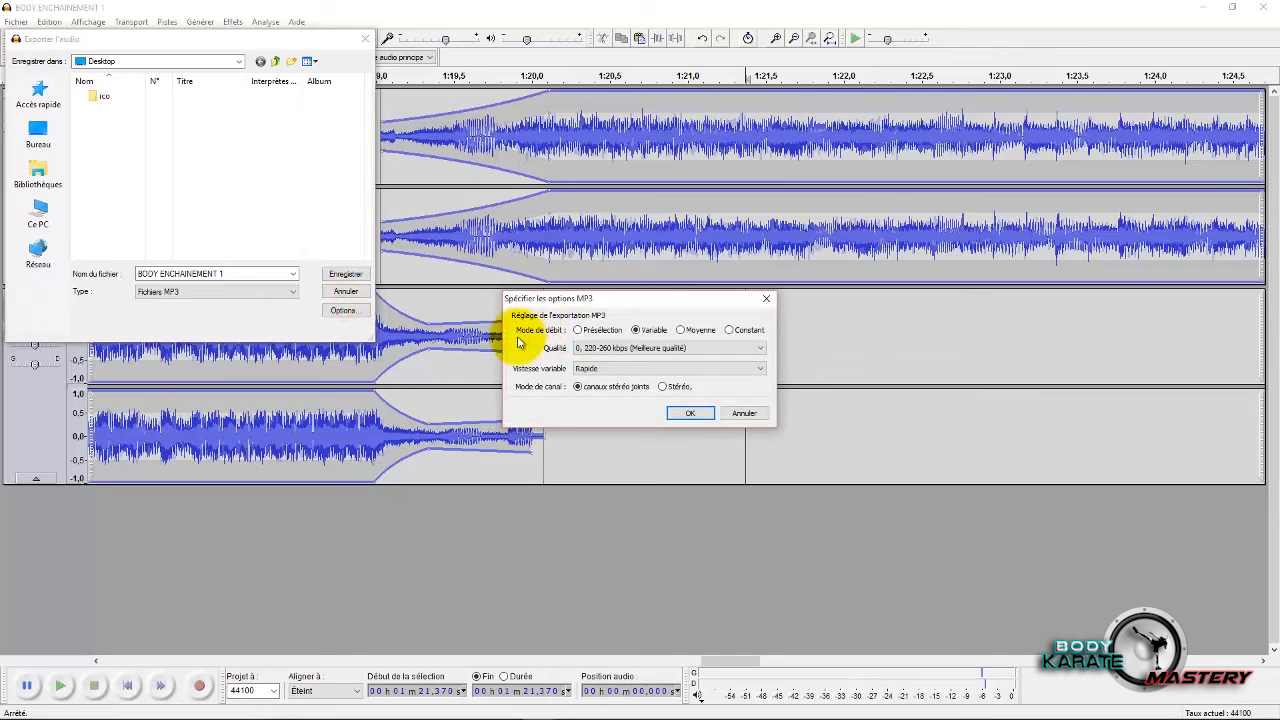
click(596, 347)
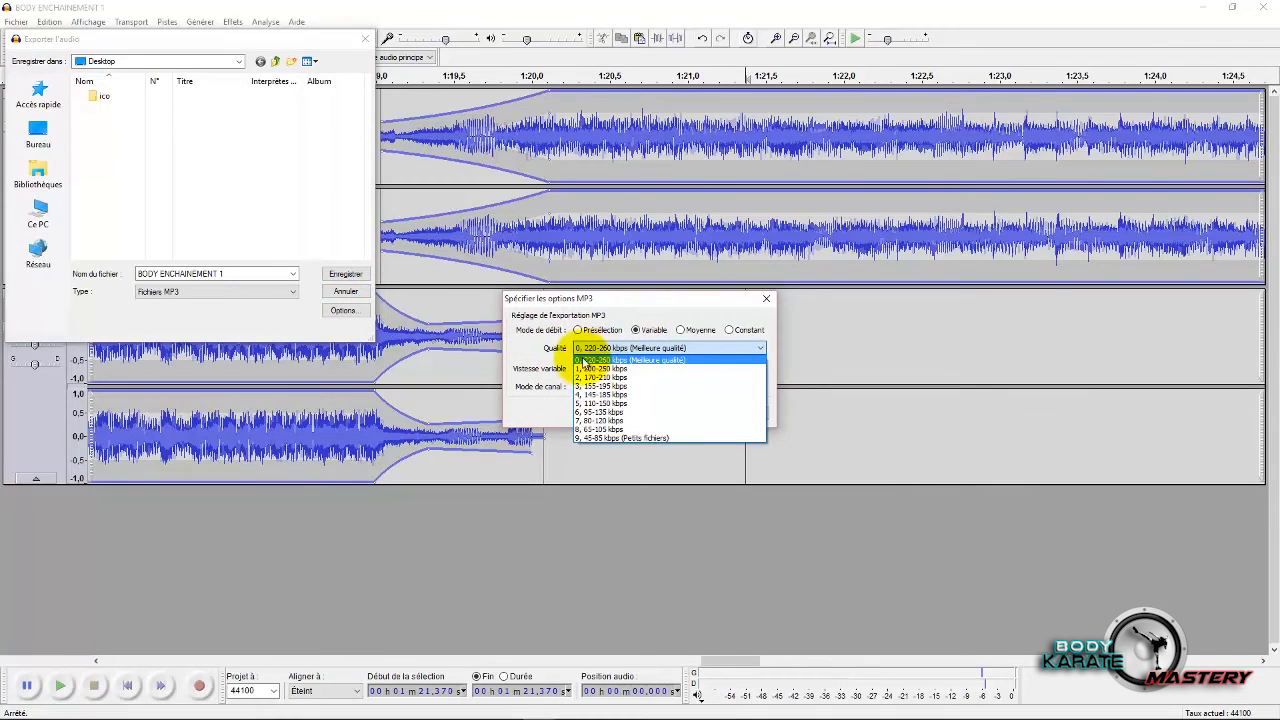
click(655, 359)
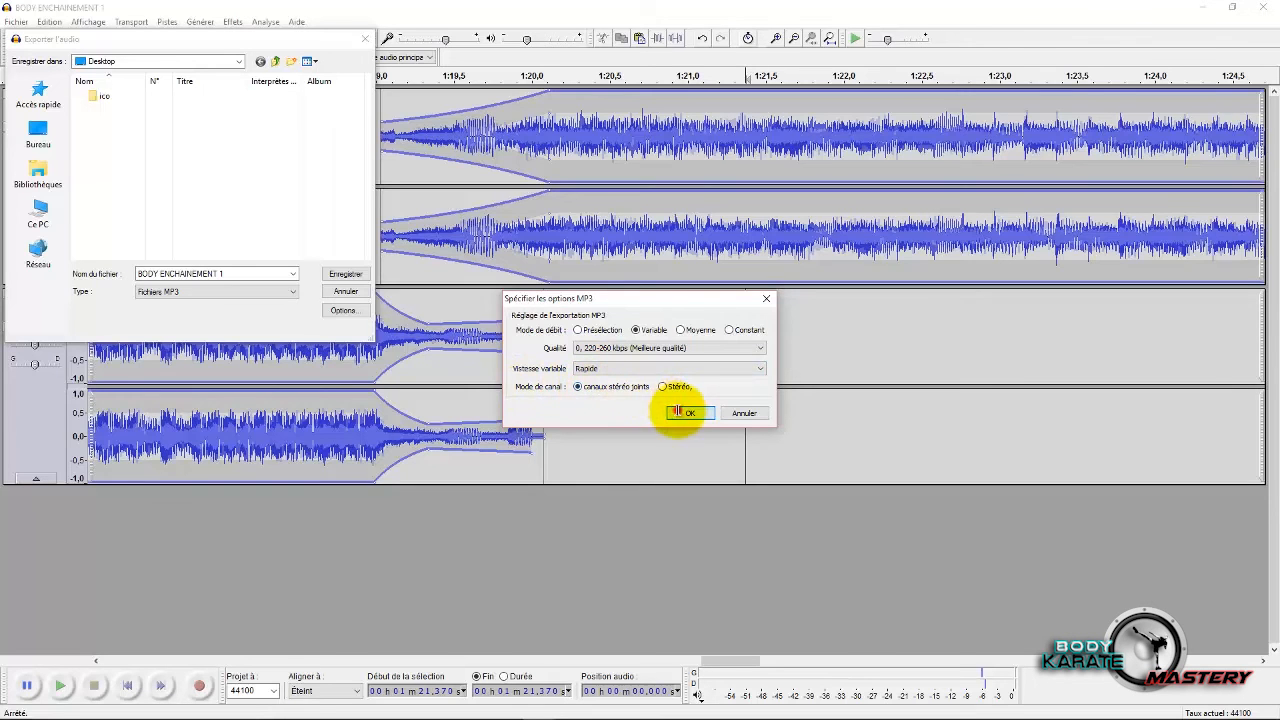
click(680, 412)
Name the exported file "BODY OCTOBRE 2015", save it, and accept mixing the tracks down to two stereo channels.
click(175, 274)
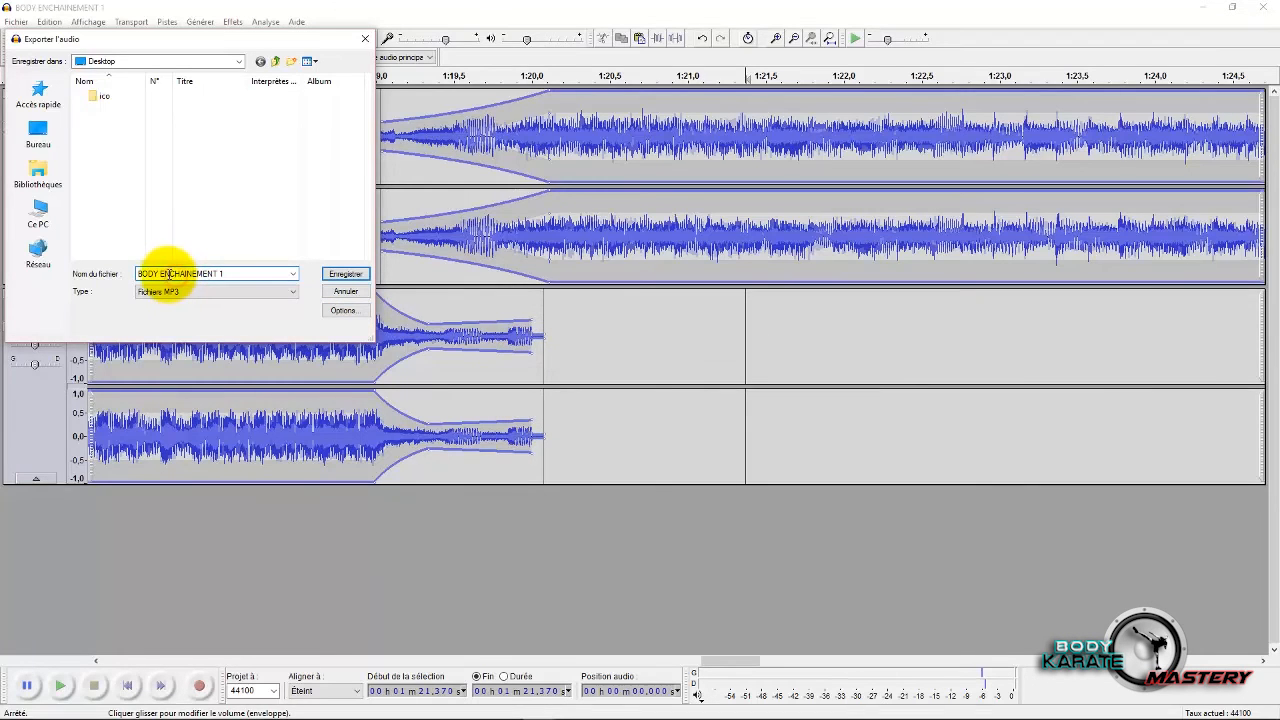
drag(161, 274, 548, 255)
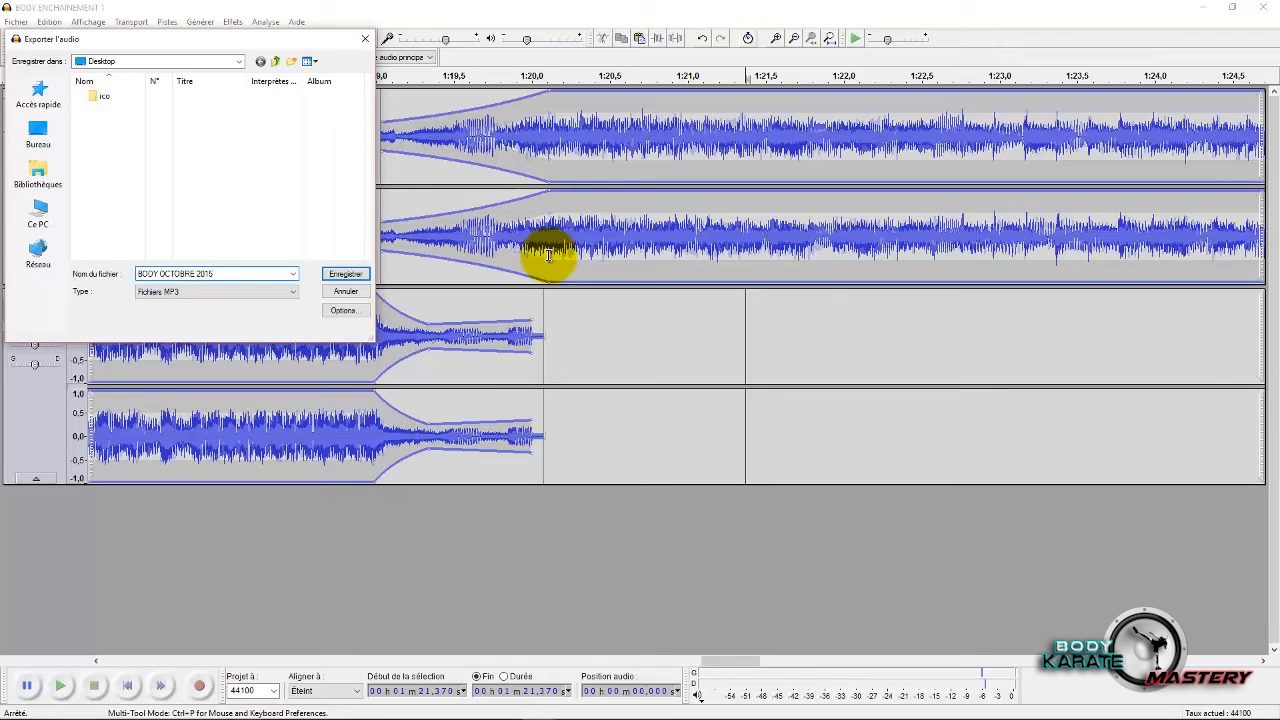
key(Return)
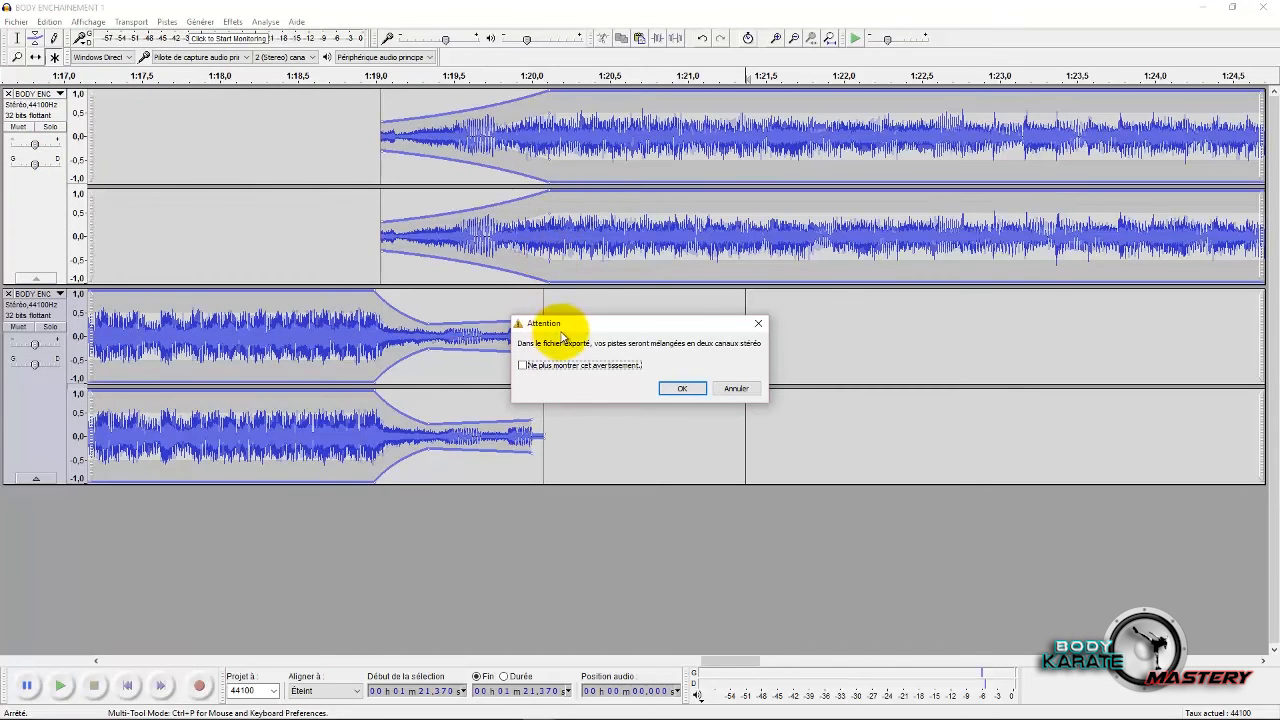
click(679, 389)
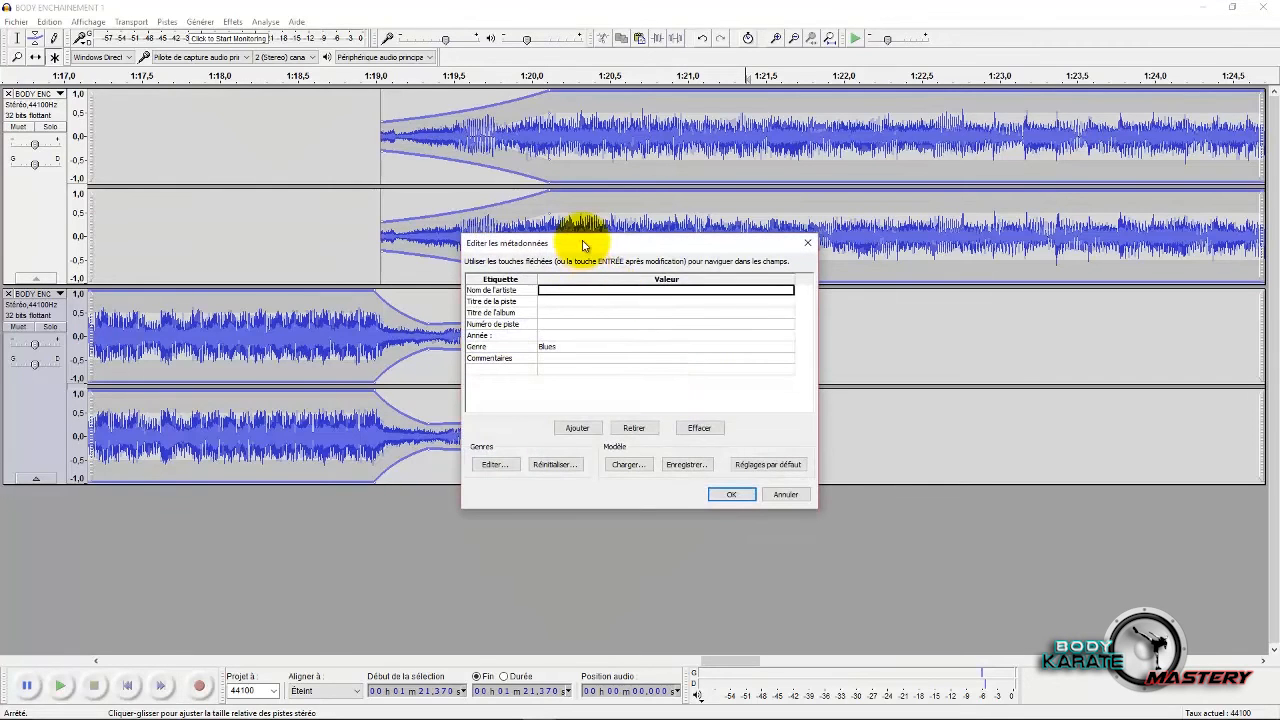
Go through the track title, year and comments metadata fields and accept the metadata without entering any values.
drag(583, 246, 575, 244)
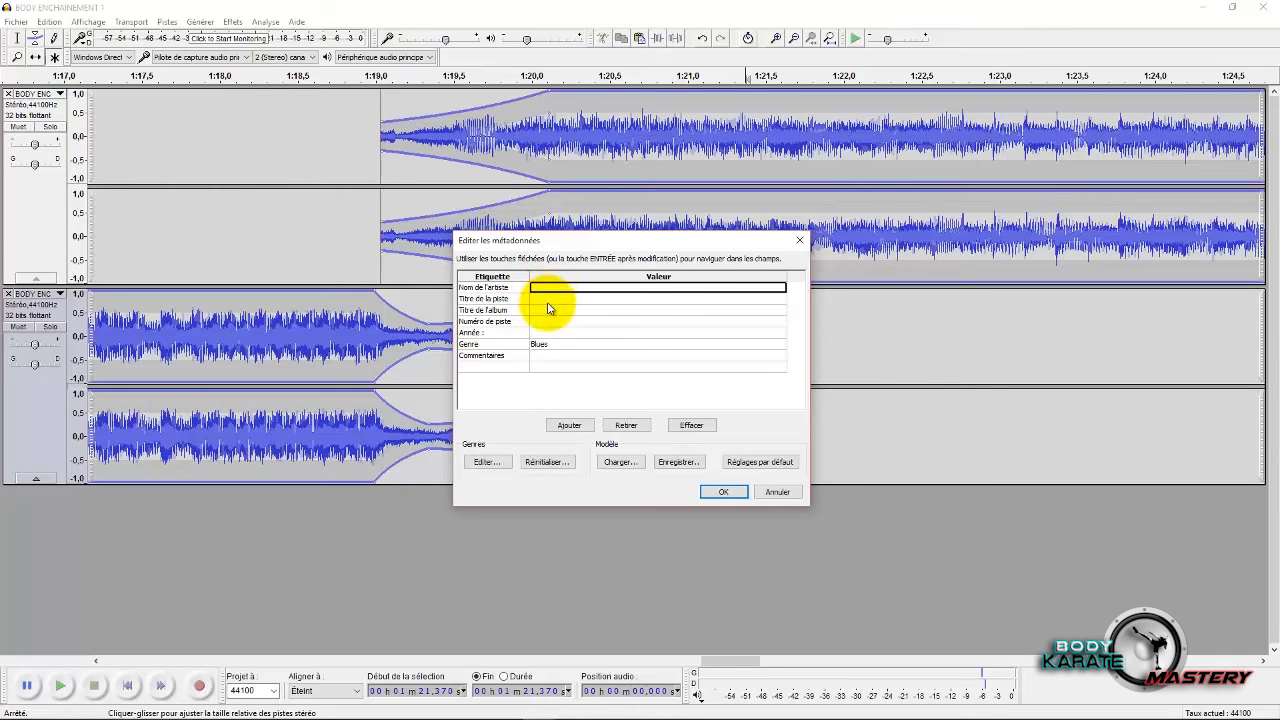
click(548, 302)
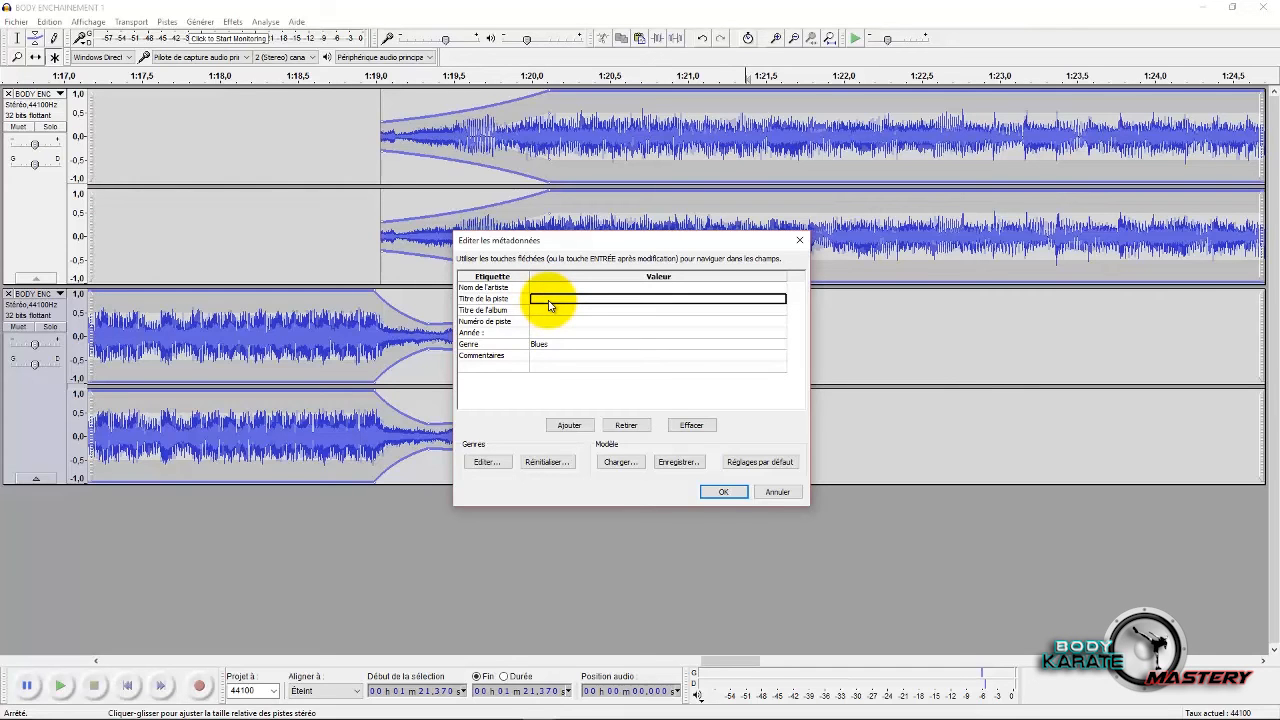
click(548, 332)
click(552, 355)
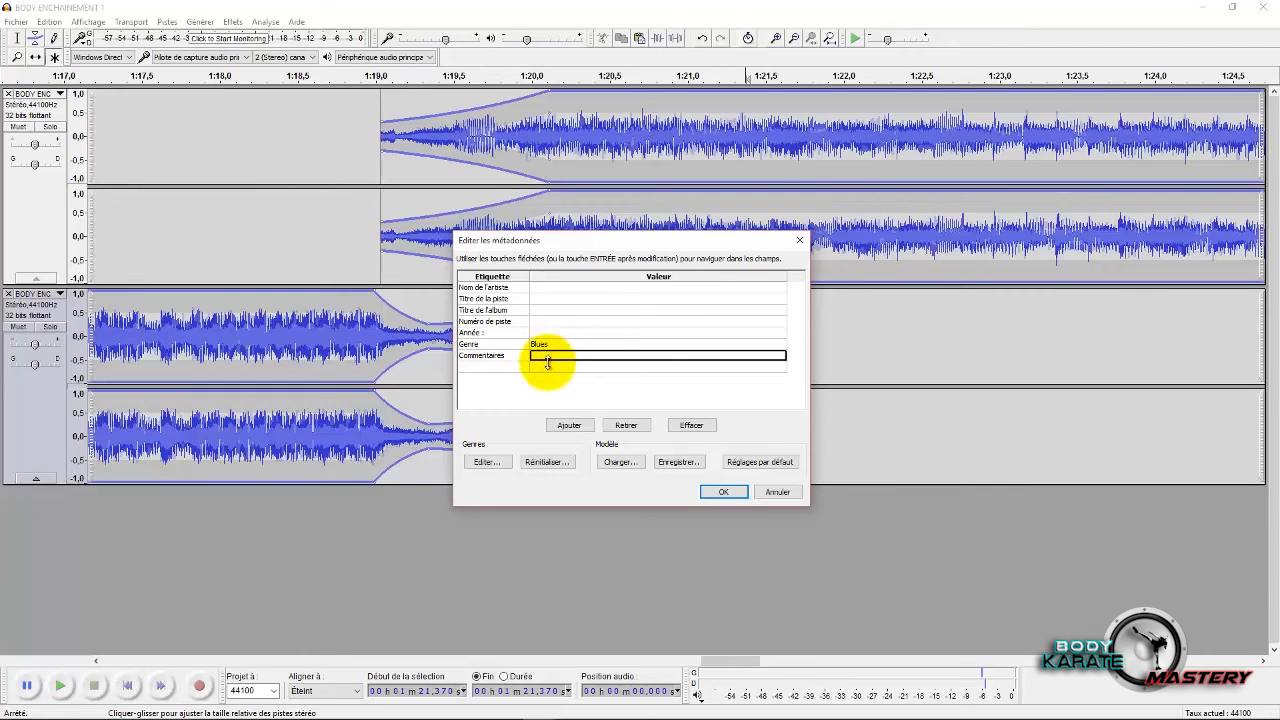
click(724, 492)
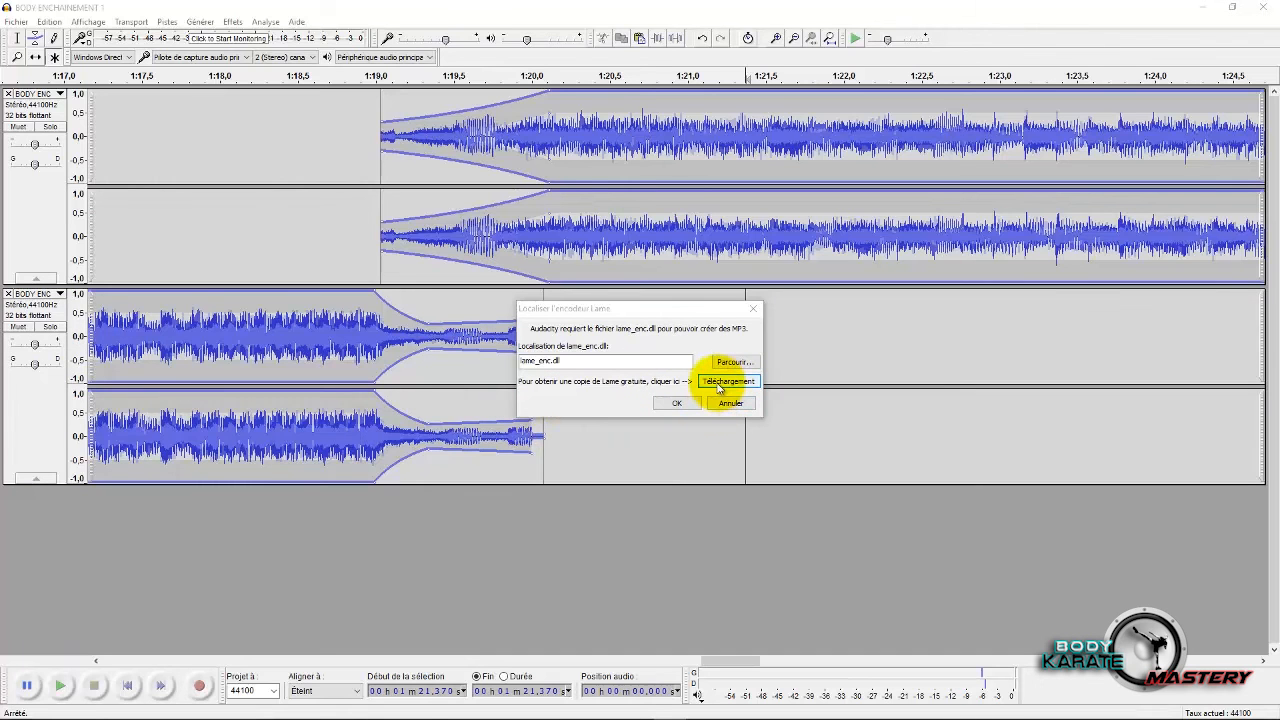
Download Lame_v3.99.3_for_Windows.exe from the LAME download page, run it, and allow it to make changes to the computer.
click(714, 384)
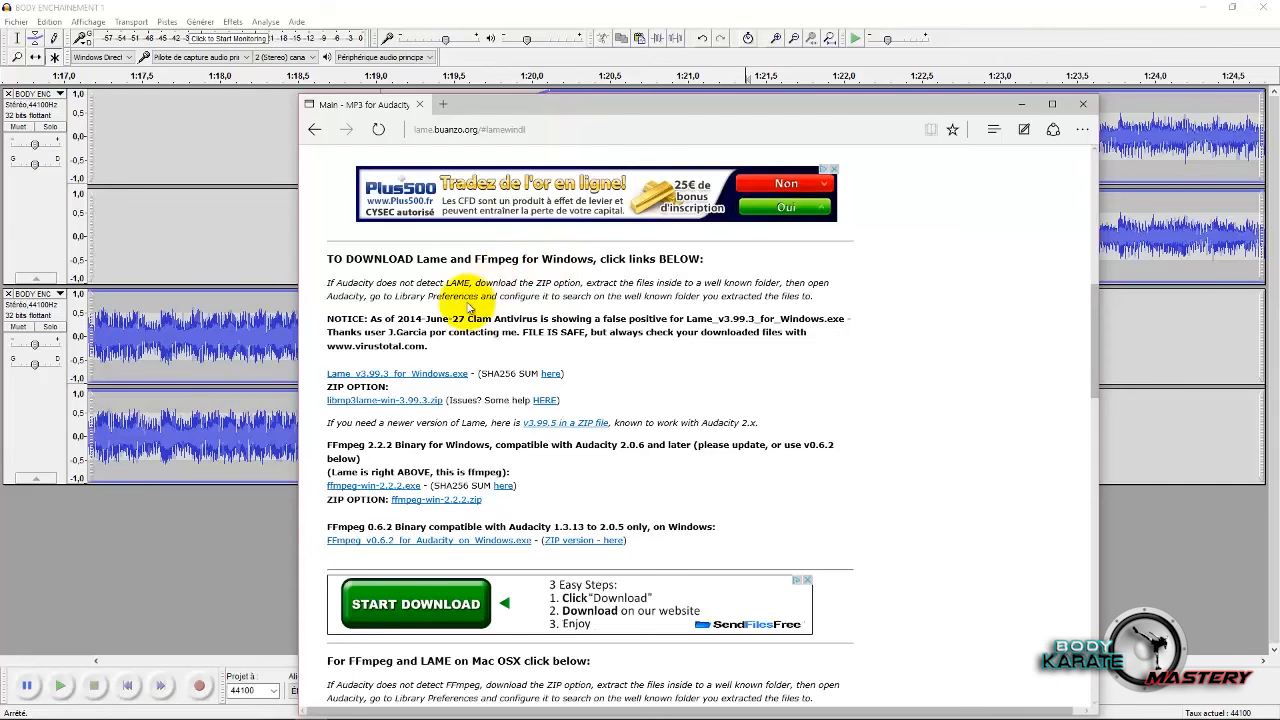
click(341, 376)
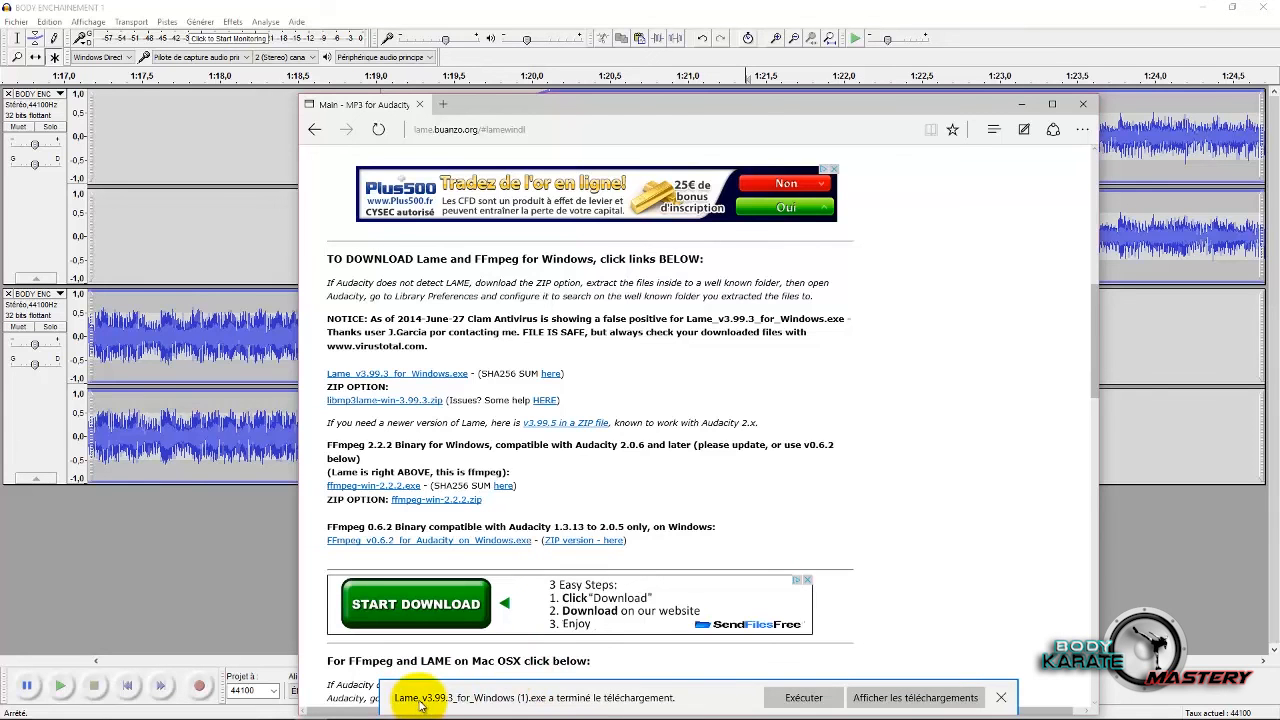
click(802, 698)
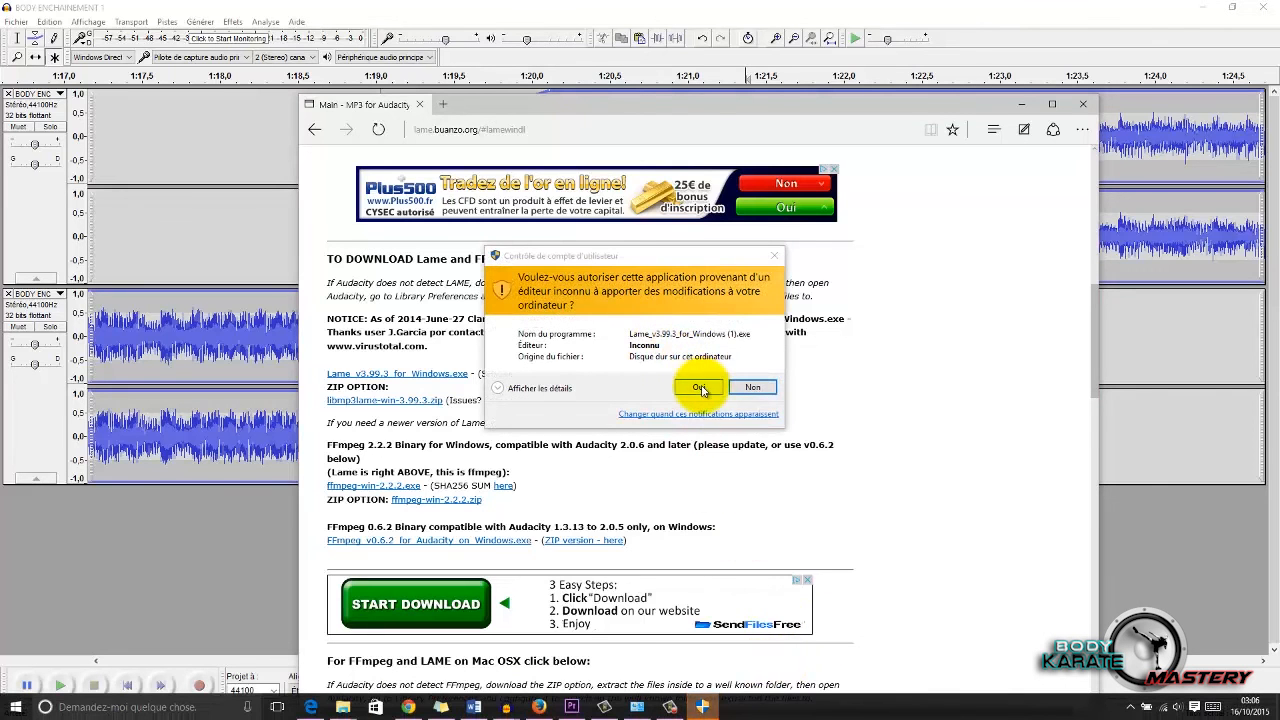
click(701, 388)
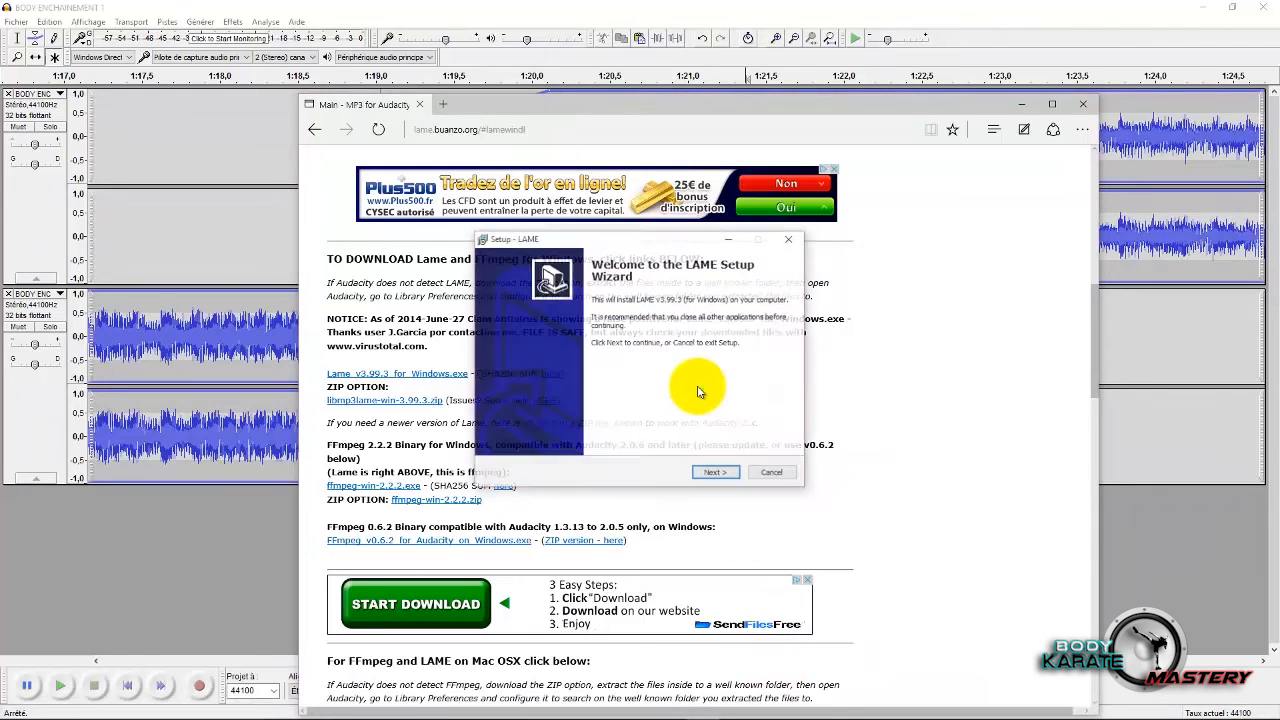
Install LAME into C:\Program Files (x86)\Lame For Audacity, finish the setup, and return to Audacity's LAME encoder dialog.
click(714, 473)
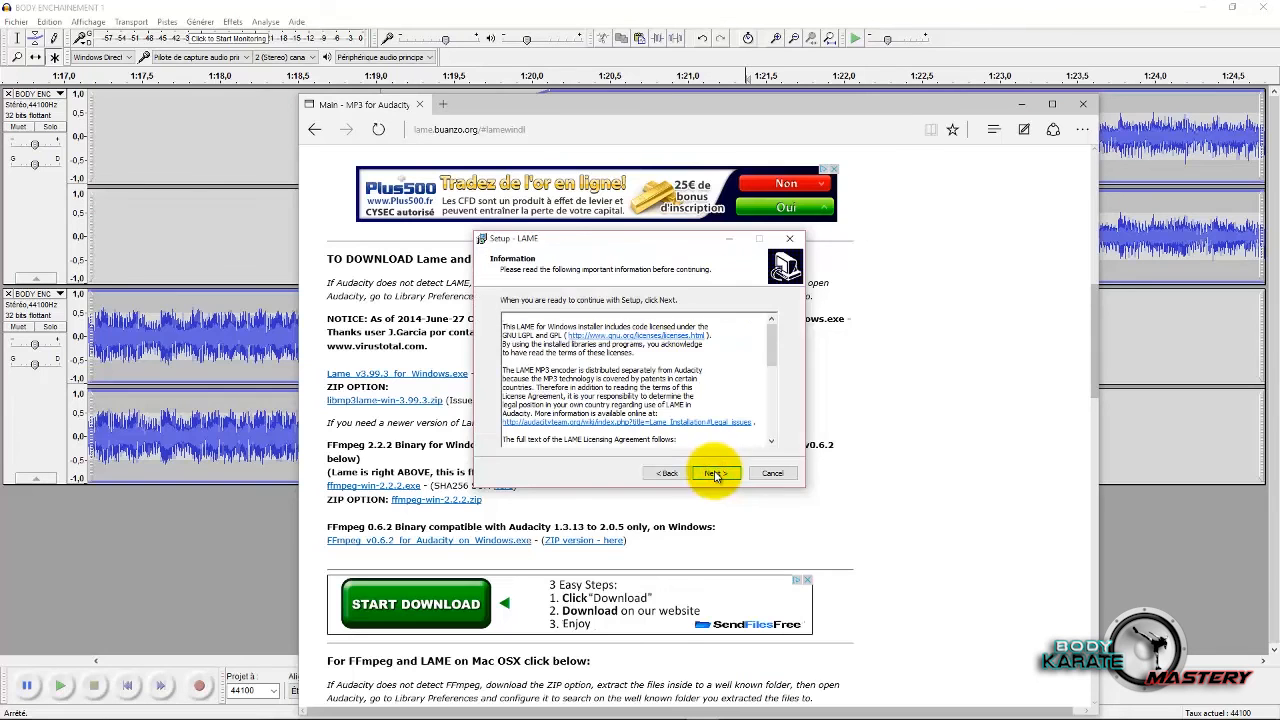
click(714, 473)
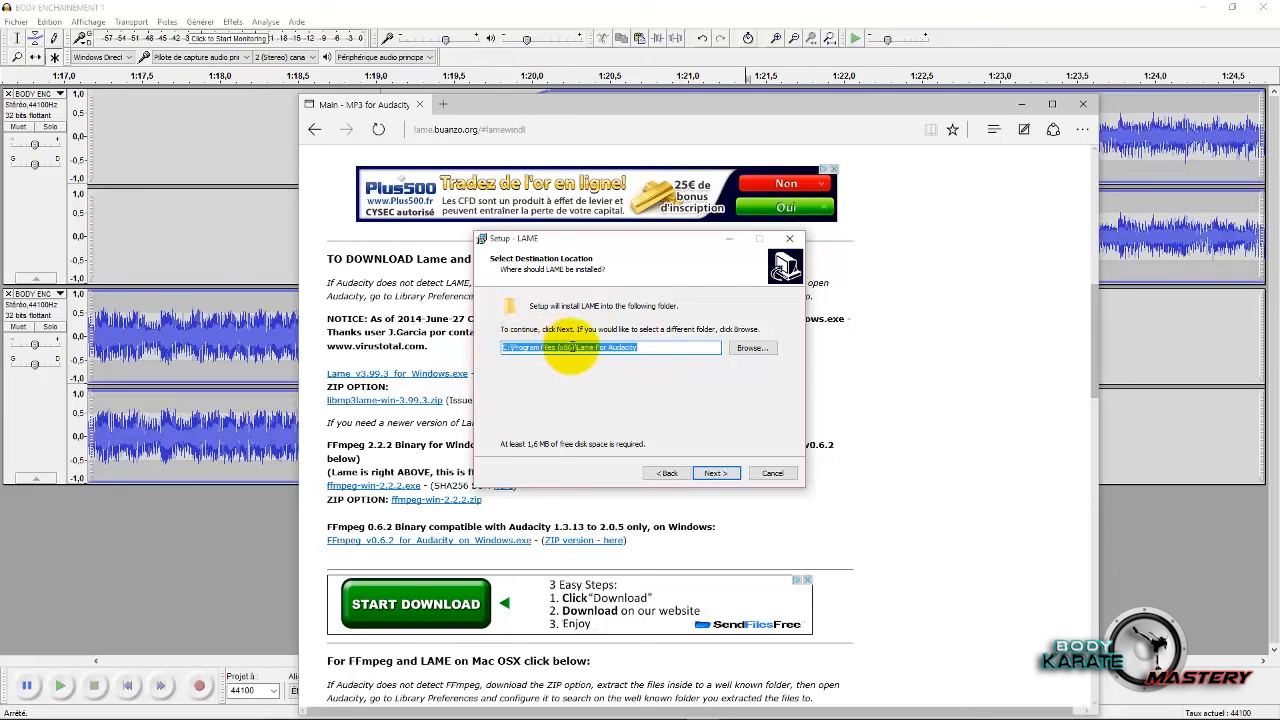
click(716, 473)
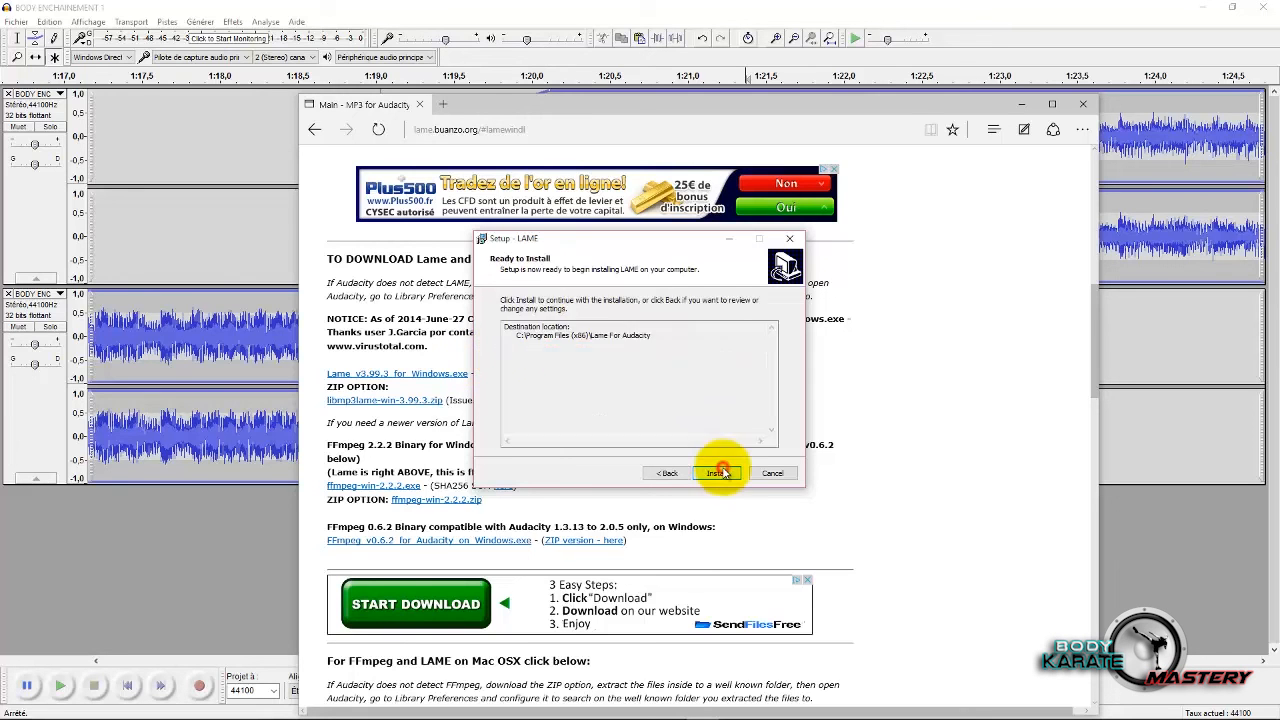
click(716, 473)
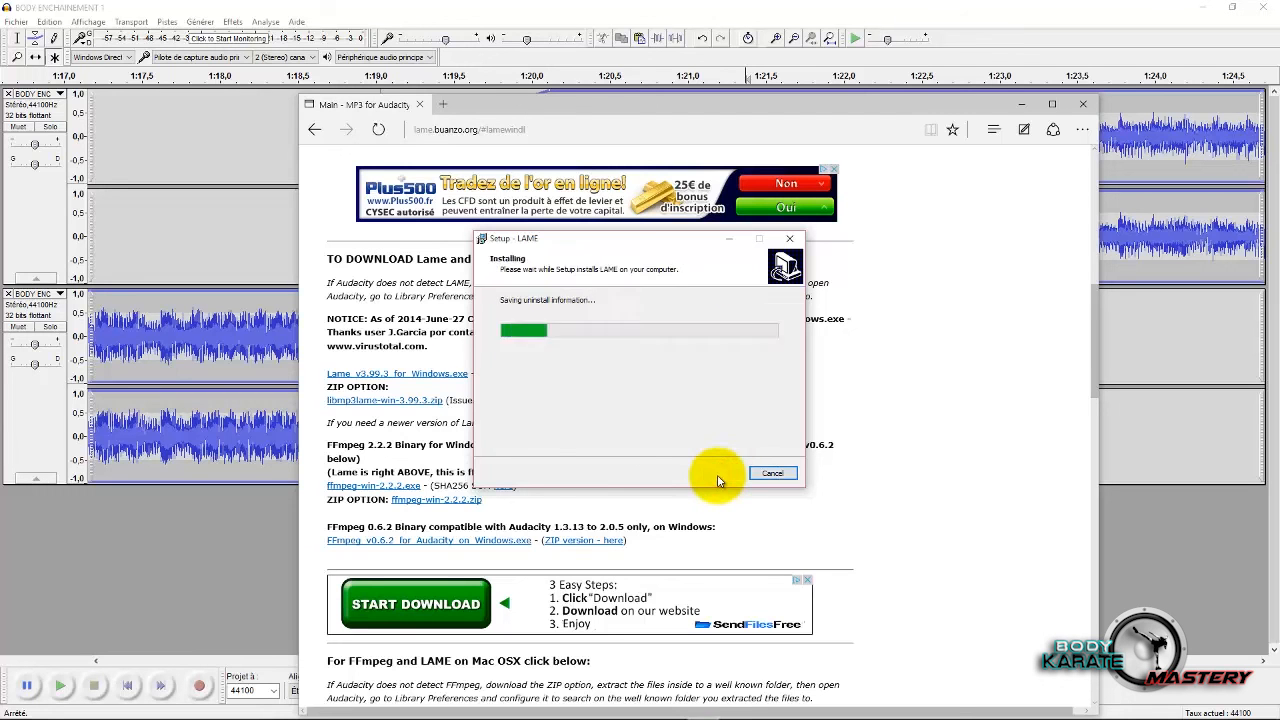
click(698, 475)
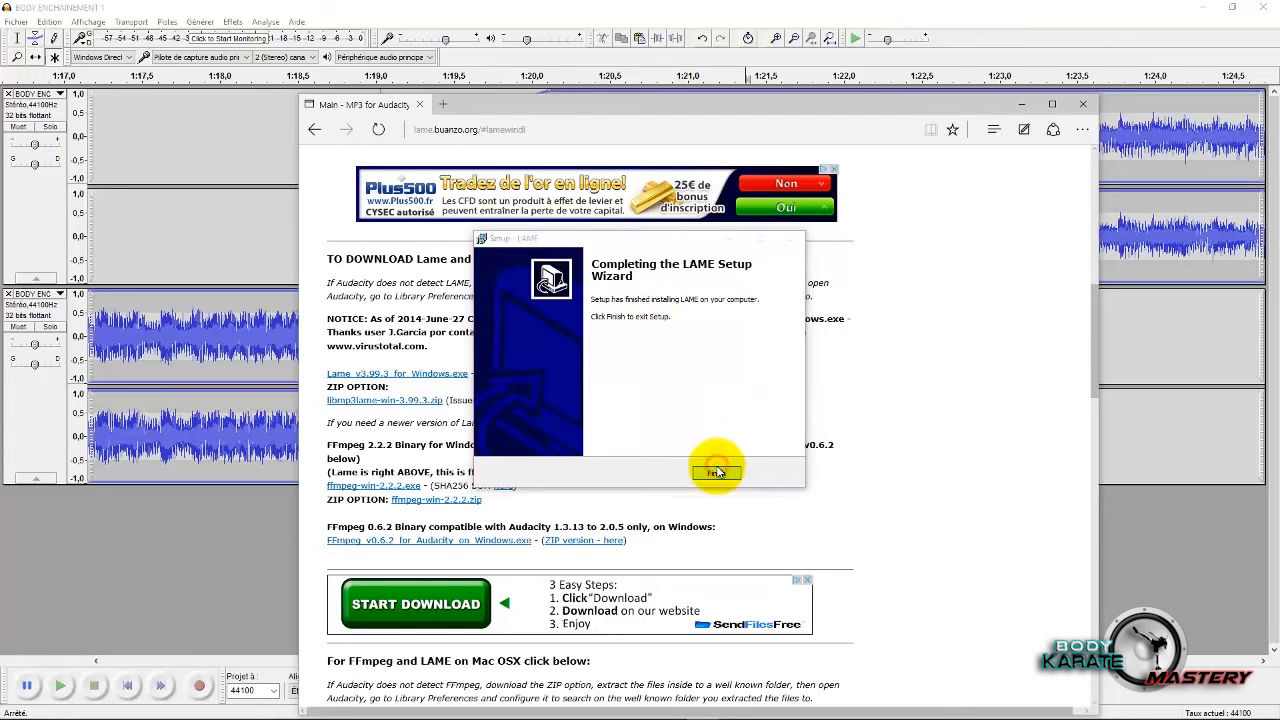
click(1021, 104)
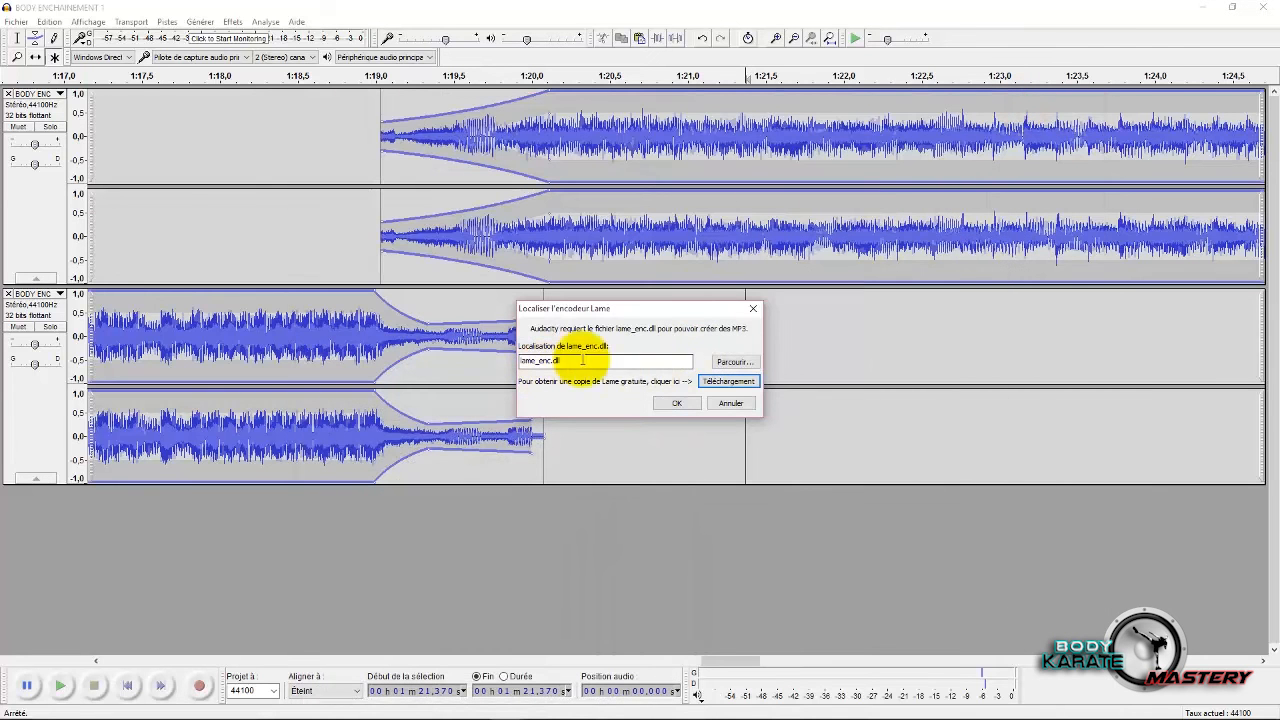
Browse for the encoder file on this PC, going into the "Lame For Audacity" folder under Program Files (x86).
click(731, 364)
click(558, 514)
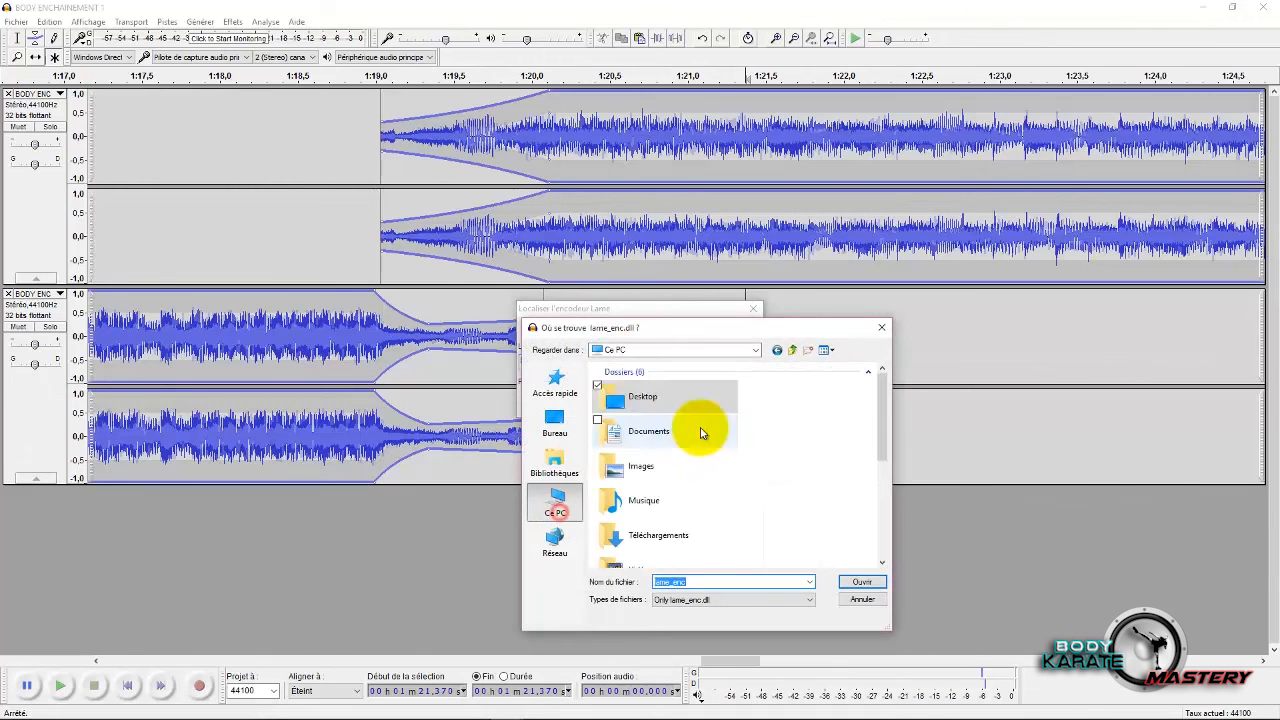
double_click(668, 406)
scroll(672, 406, down, 1)
double_click(670, 462)
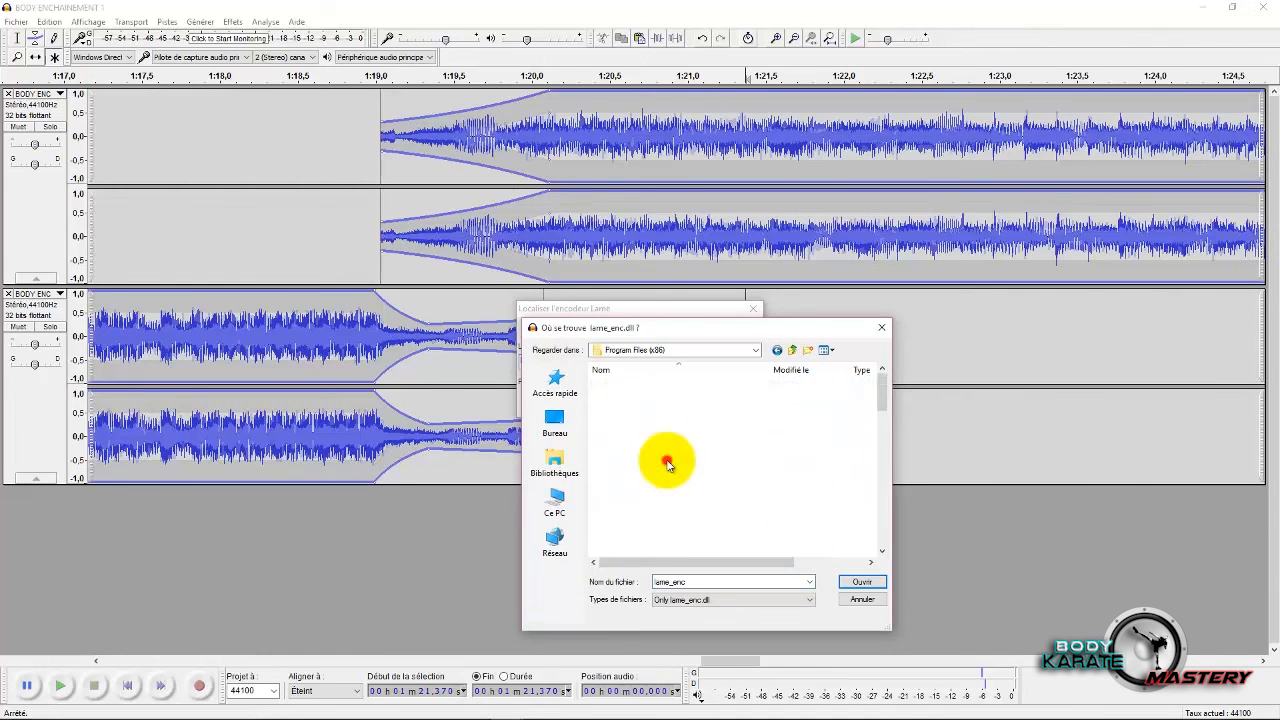
scroll(676, 462, down, 2)
scroll(679, 461, down, 2)
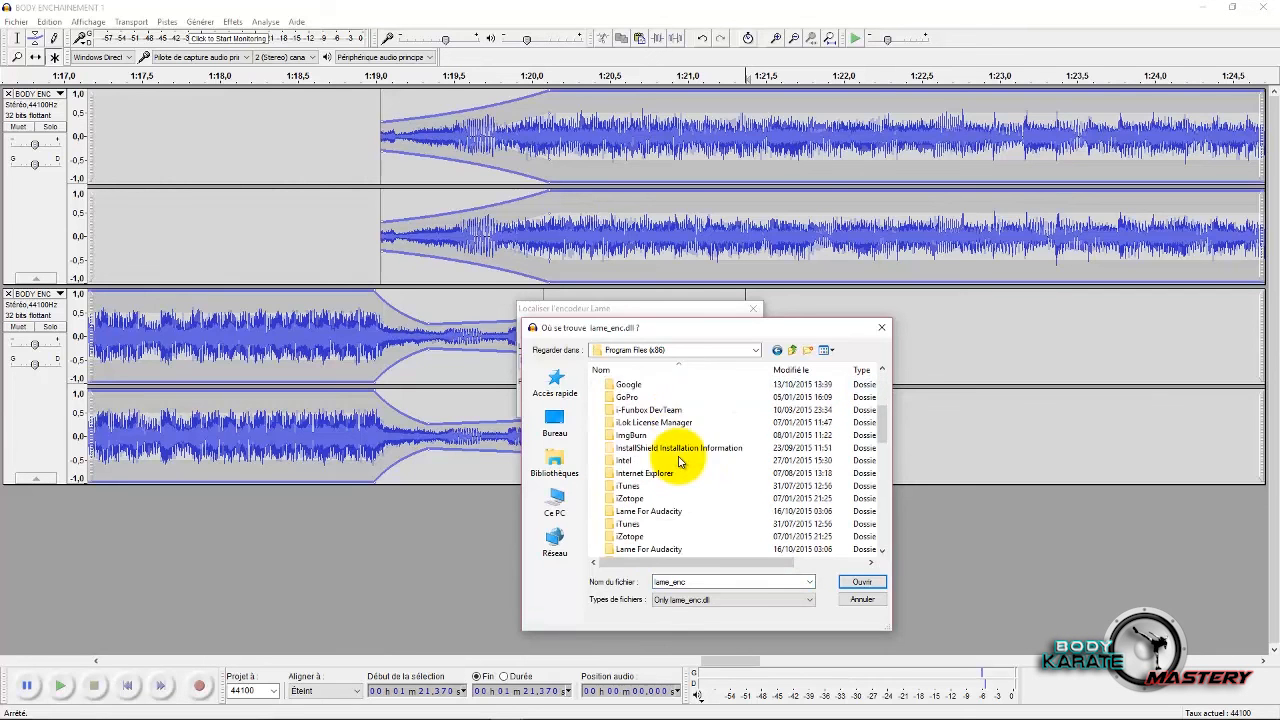
scroll(679, 461, up, 1)
scroll(679, 461, up, 2)
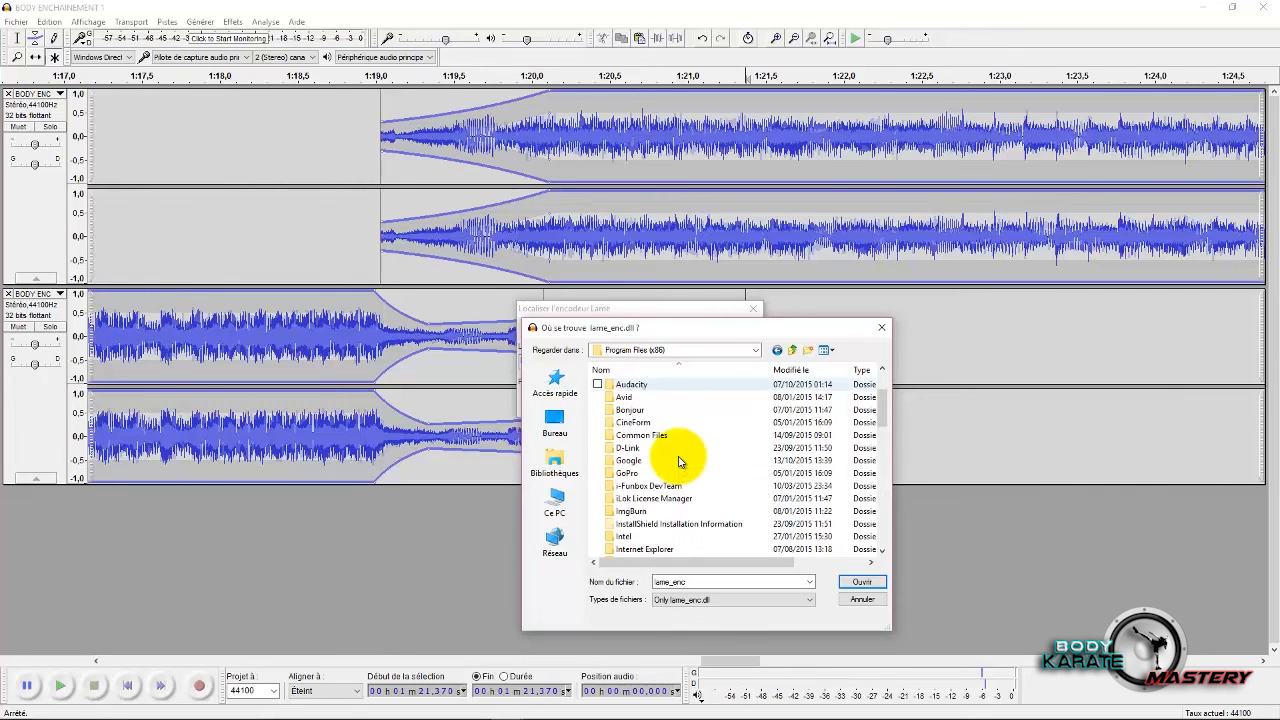
scroll(679, 461, up, 2)
scroll(679, 461, down, 3)
scroll(679, 461, down, 2)
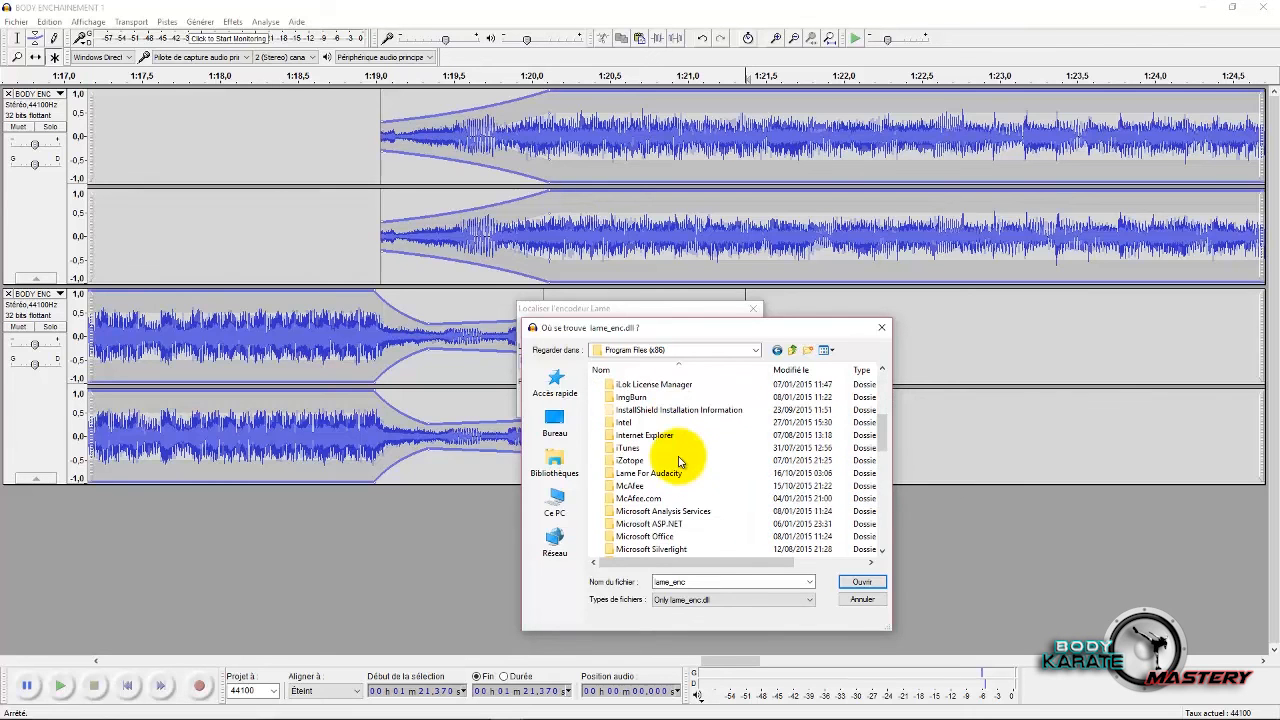
click(623, 475)
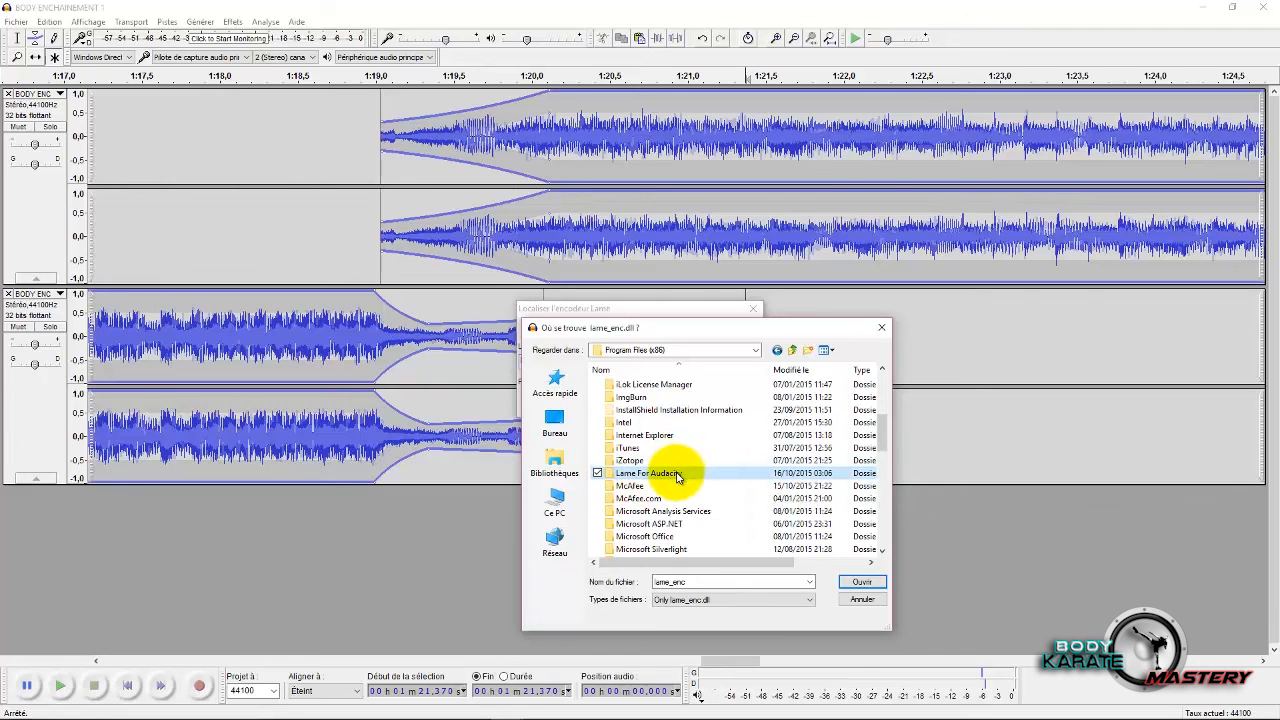
double_click(672, 472)
Choose lame_enc.dll as the encoder file and accept its location so the MP3 export runs.
click(636, 388)
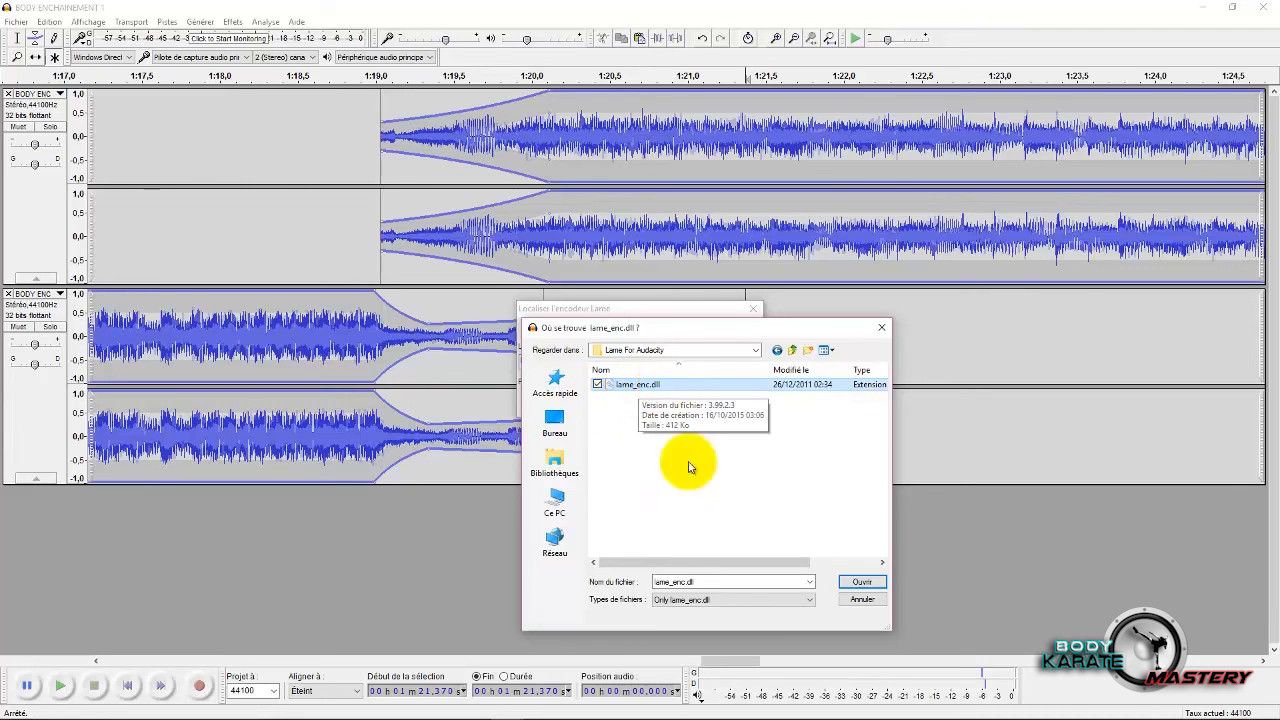
click(858, 582)
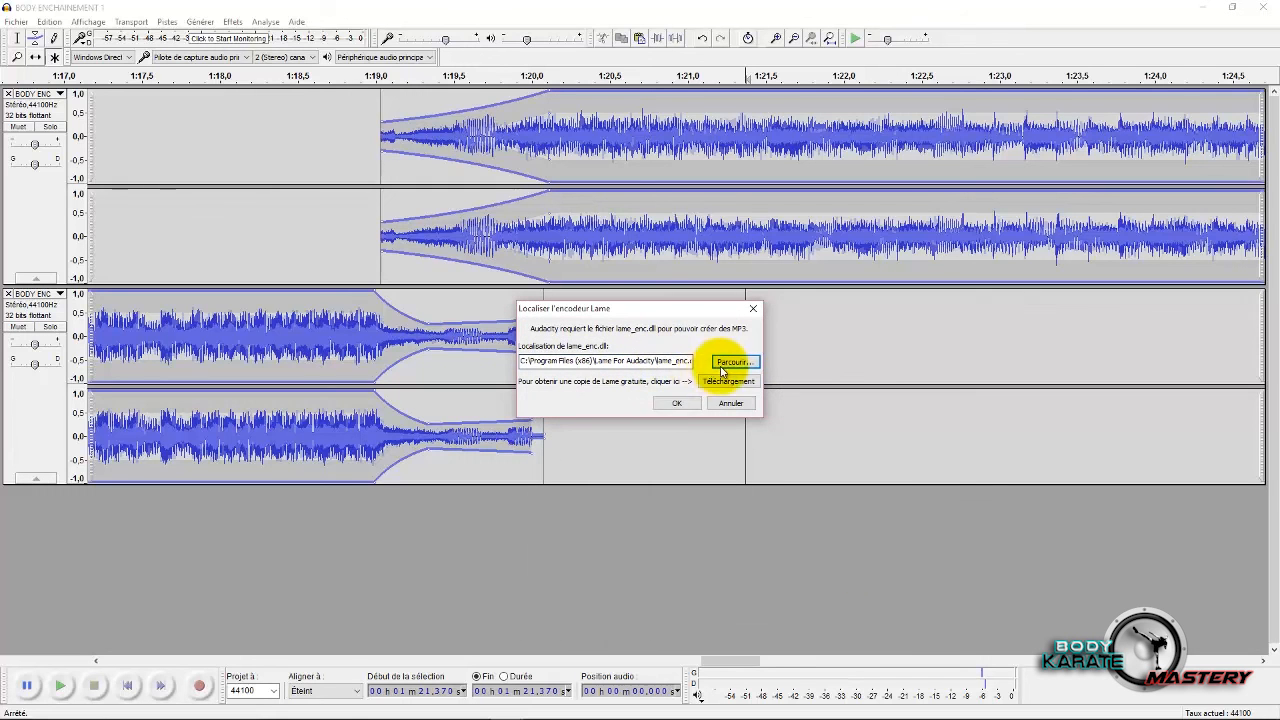
click(677, 404)
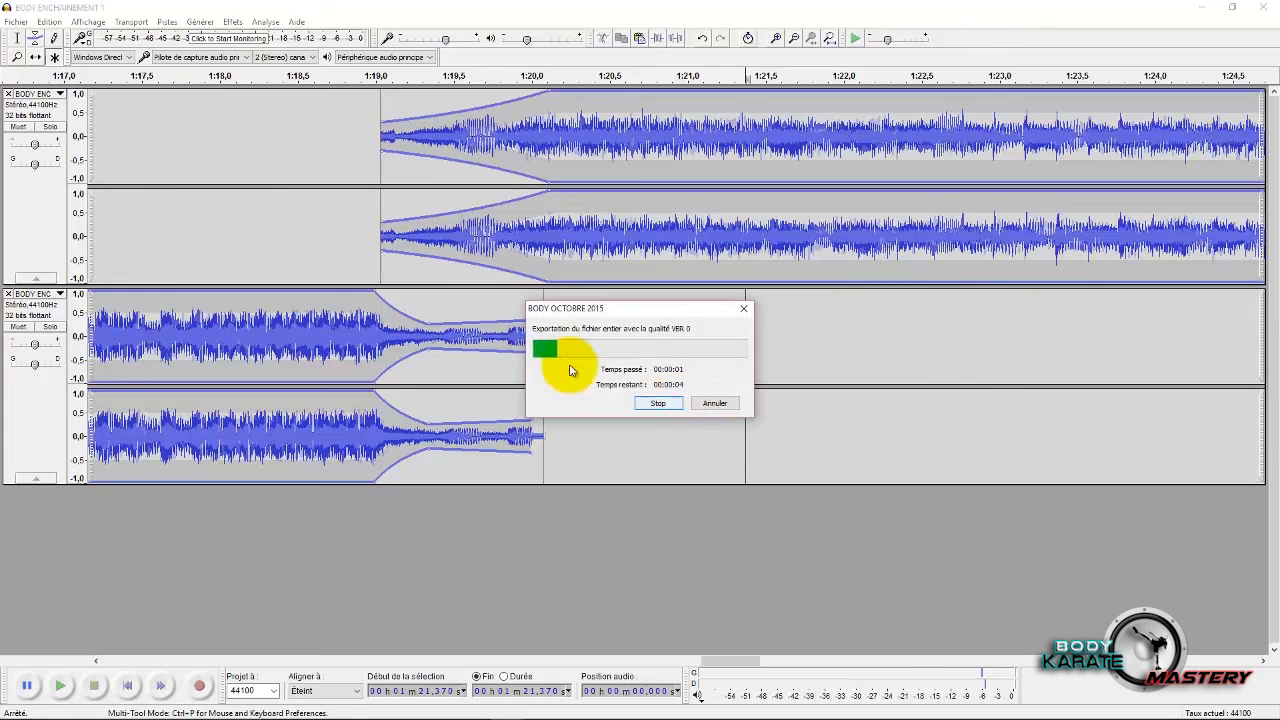